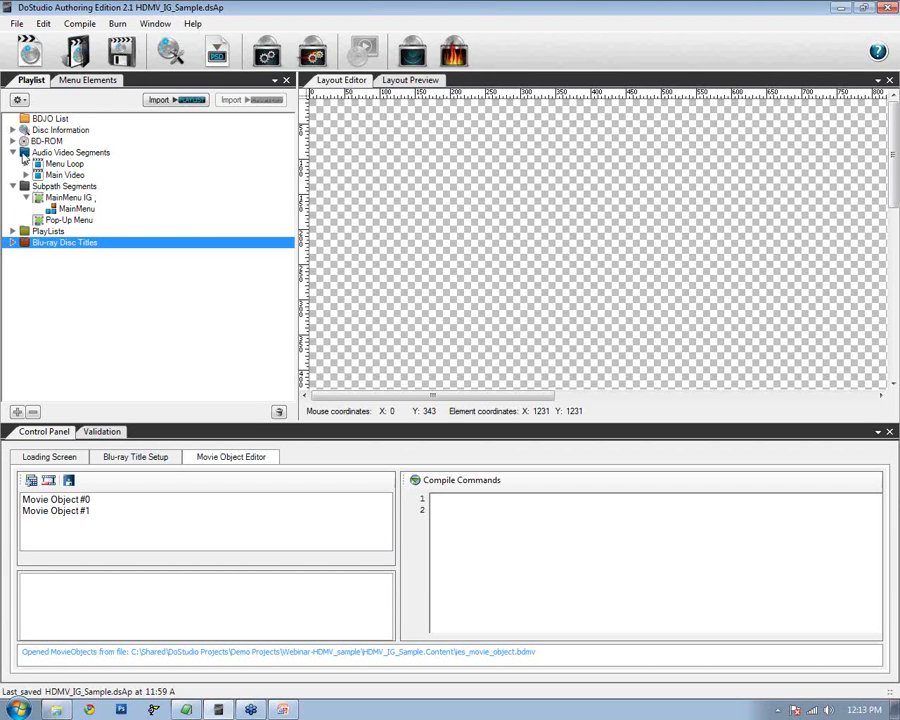
# Inspect the source file of the primary video in the Menu Loop audio video segment
pyautogui.click(24, 152)
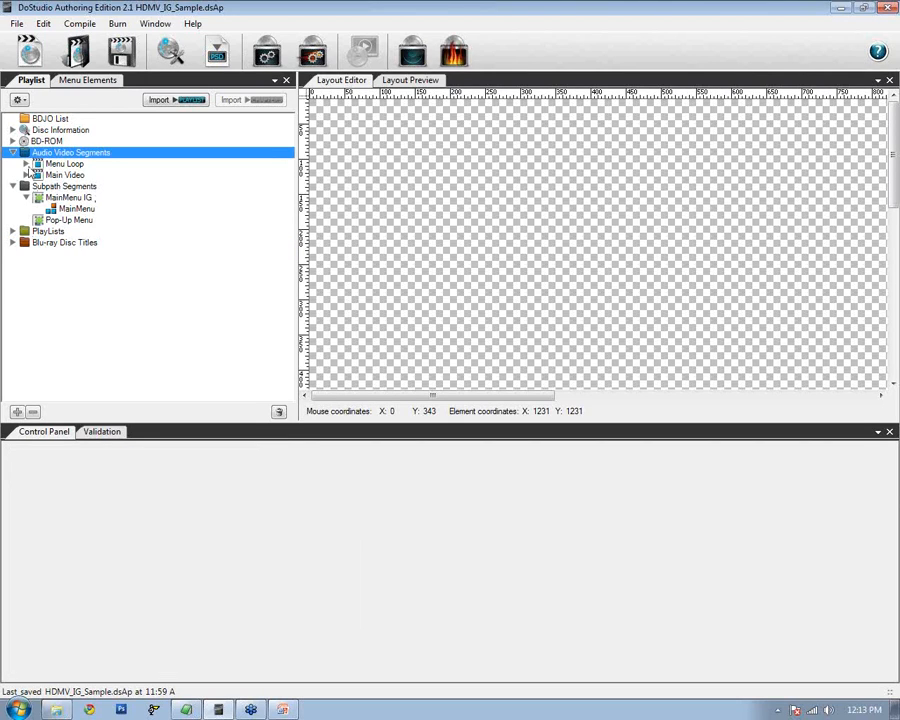
pyautogui.click(26, 163)
pyautogui.click(39, 175)
pyautogui.click(80, 186)
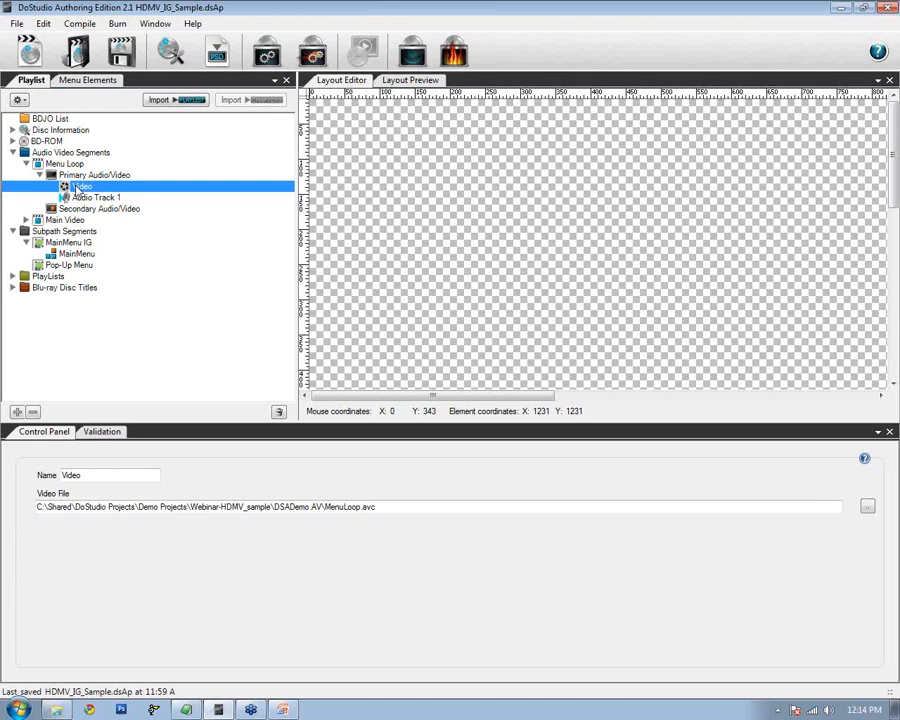
pyautogui.click(39, 175)
pyautogui.click(26, 163)
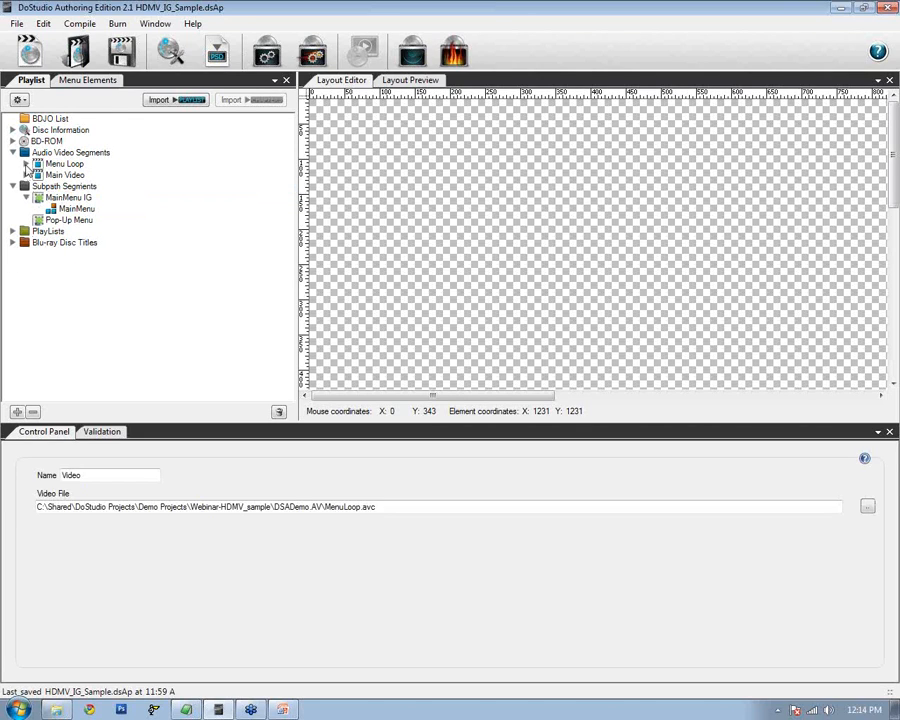
# Inspect the PES file and IG project file assigned to MainMenu under the MainMenu IG subpath segment
pyautogui.click(27, 187)
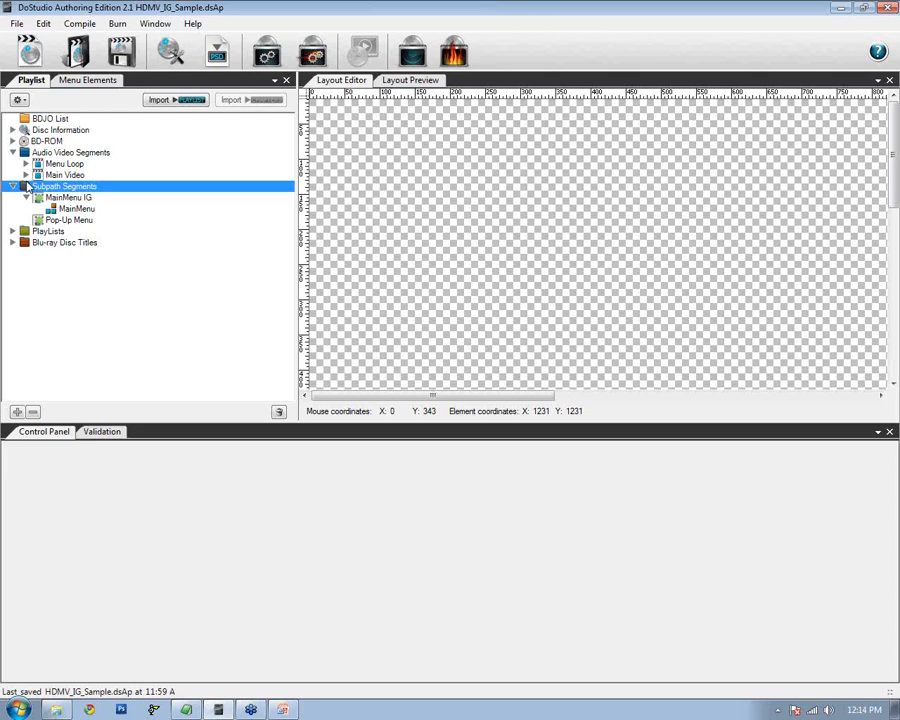
pyautogui.click(62, 197)
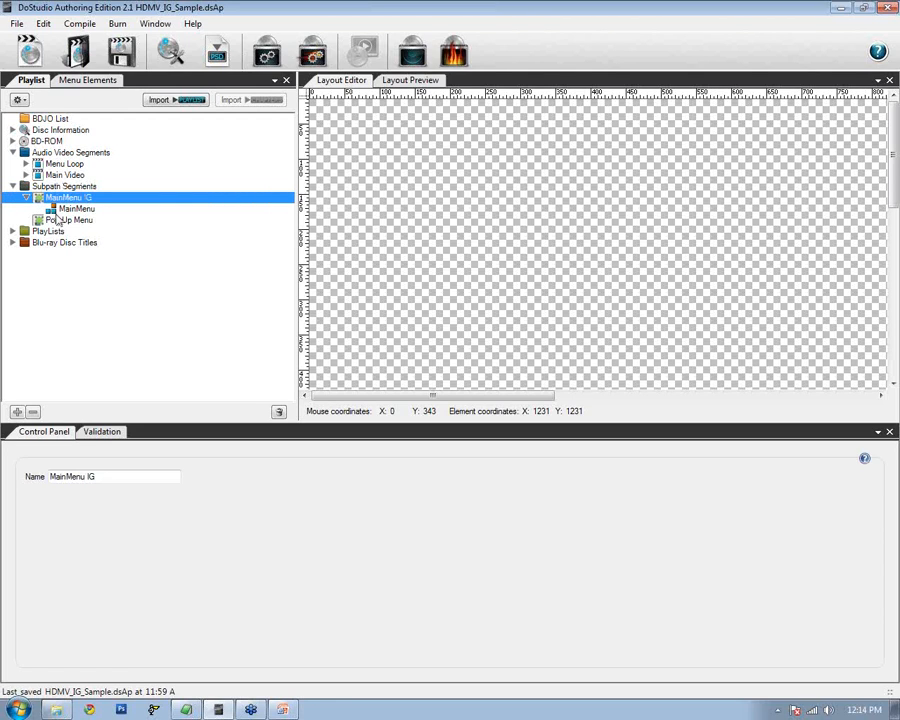
pyautogui.click(52, 209)
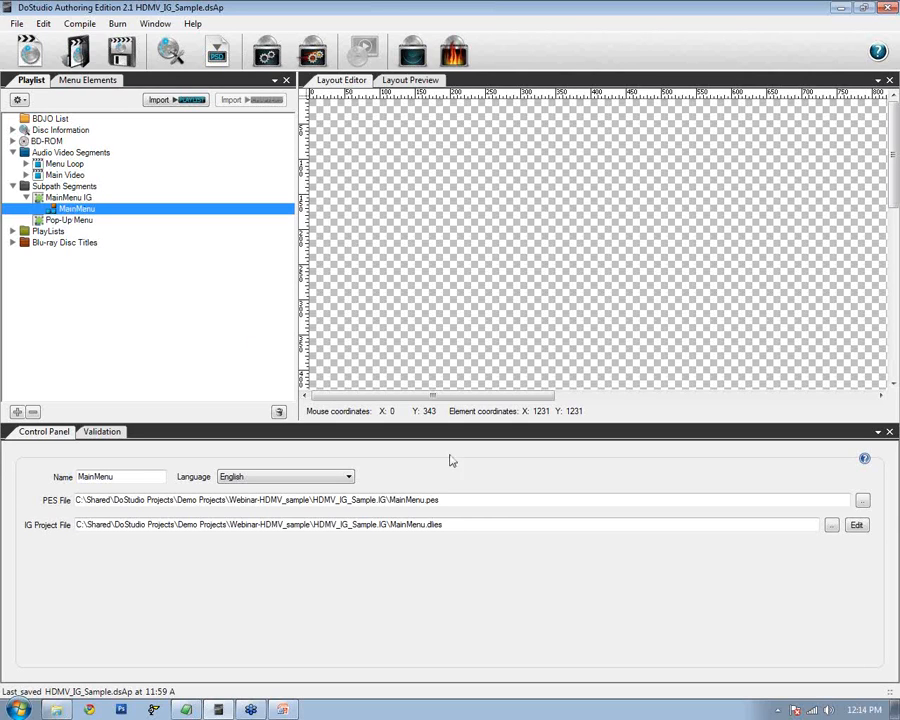
pyautogui.moveTo(438, 500); pyautogui.dragTo(428, 501)
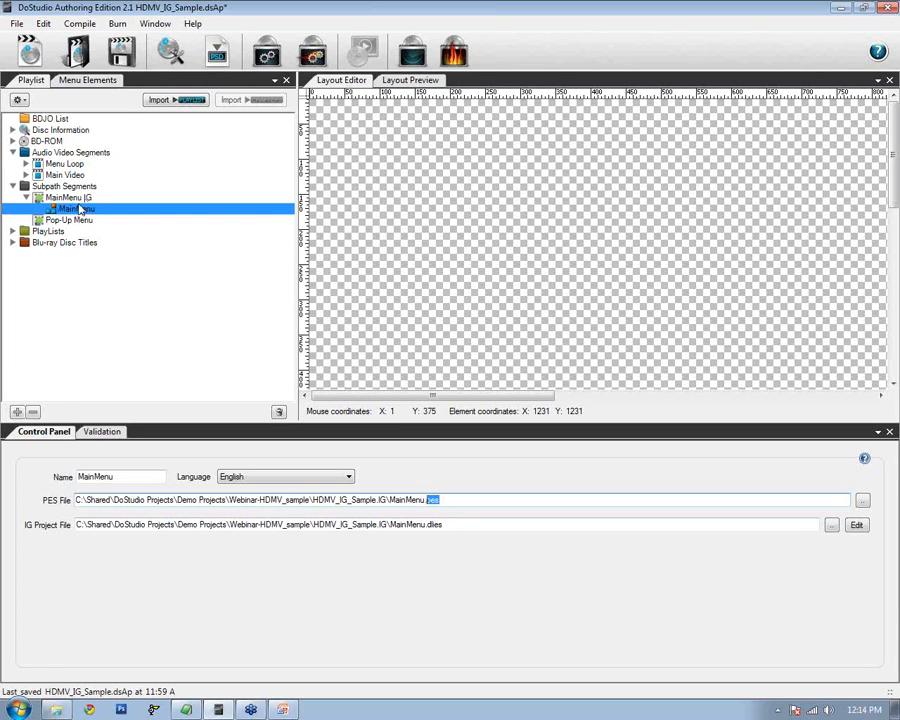
# Expand the PlayLists and inspect the segments and subpath segments of PlayList - Menu Loop
pyautogui.click(12, 231)
pyautogui.click(40, 243)
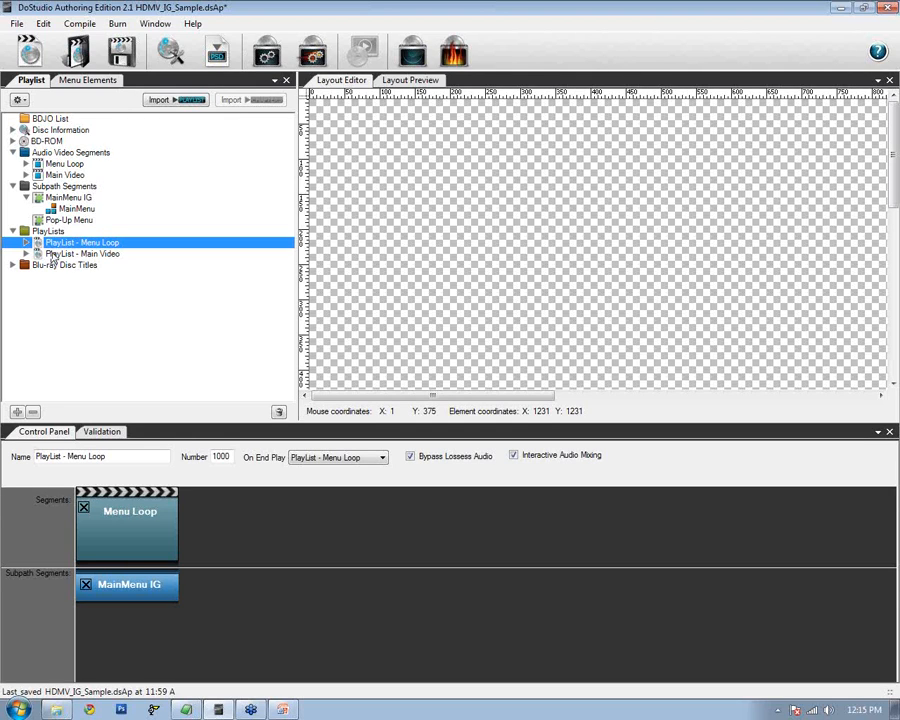
pyautogui.click(37, 244)
# Review which playlists the Menu Loop segment can be added to, and return to PlayList - Menu Loop
pyautogui.rightClick(38, 164)
pyautogui.moveTo(158, 191)
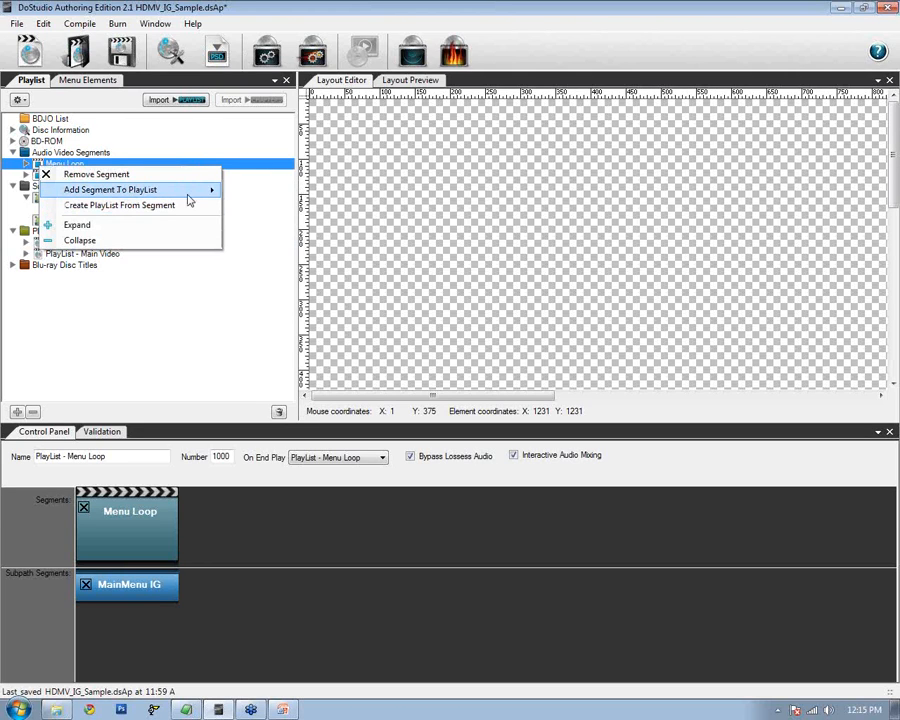
pyautogui.moveTo(188, 197)
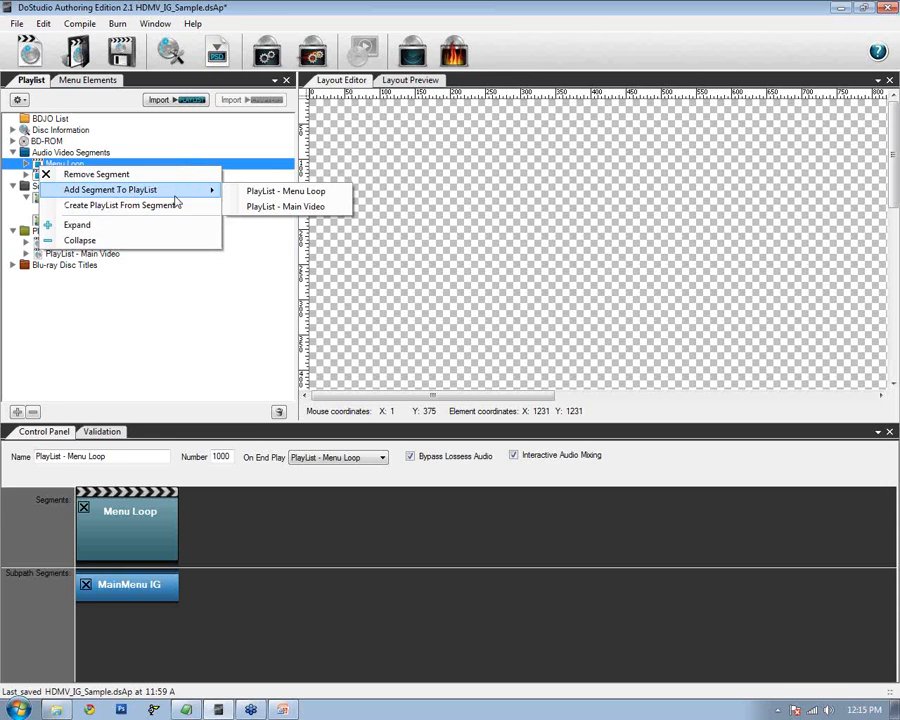
pyautogui.click(42, 165)
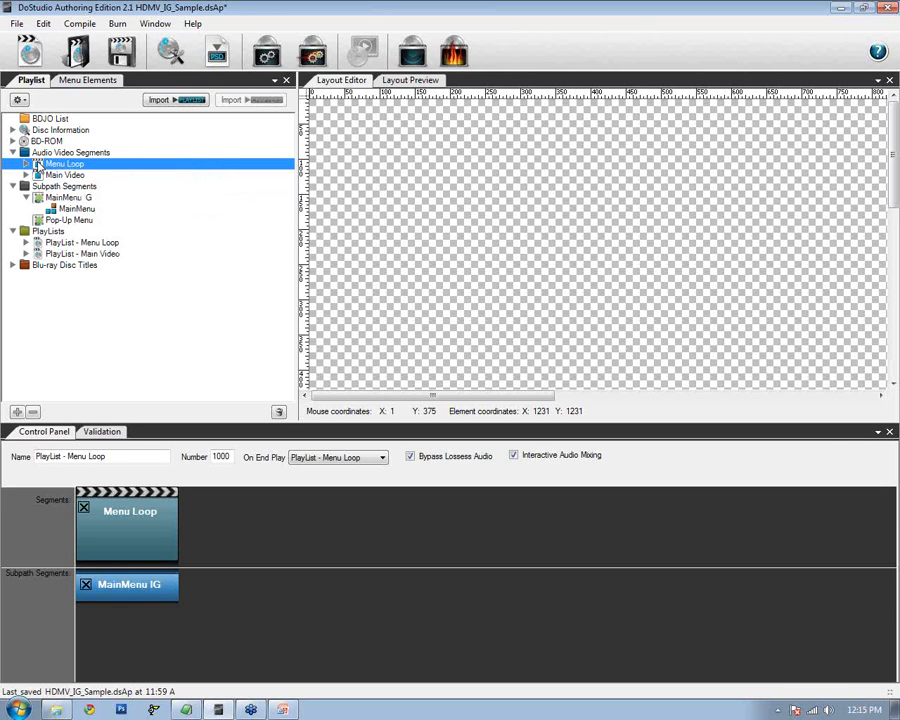
pyautogui.click(36, 242)
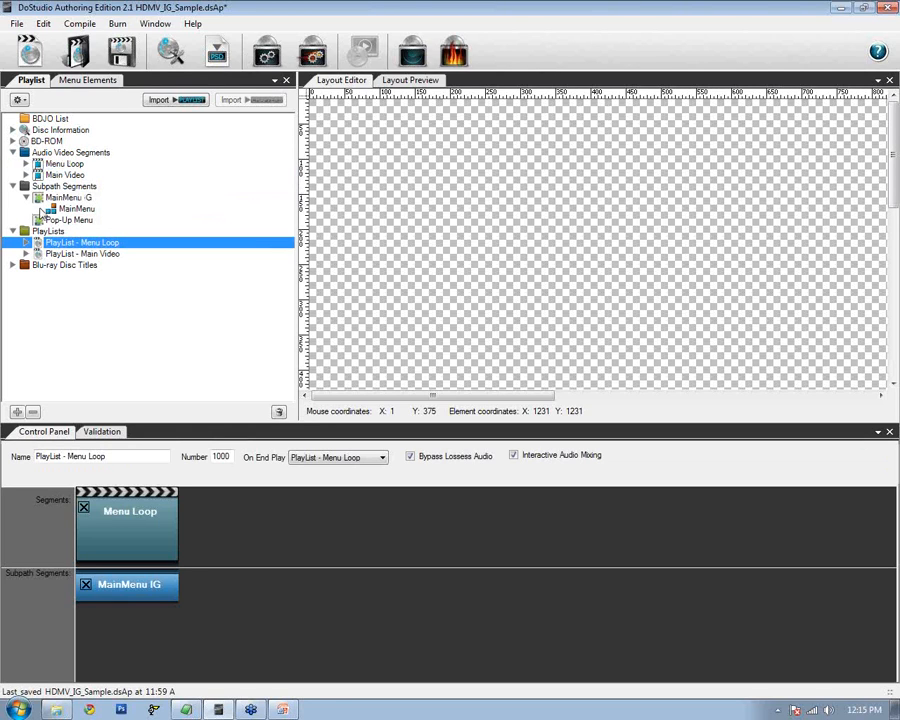
# Expand the Blu-ray Disc Titles, view their movie object editor, and inspect the DoStudio BD-J Menu title
pyautogui.click(13, 265)
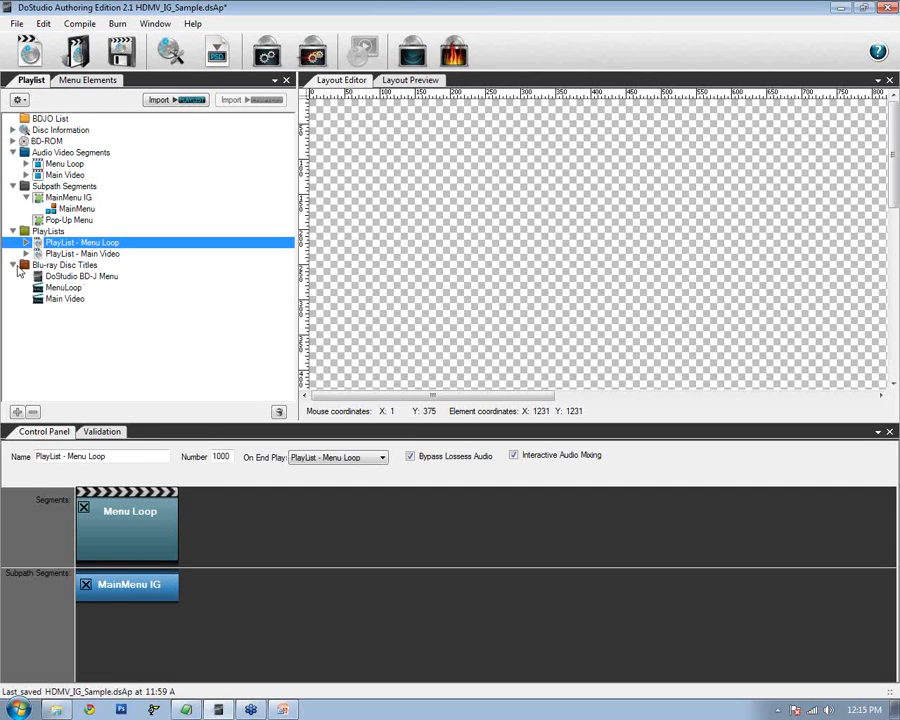
pyautogui.click(24, 267)
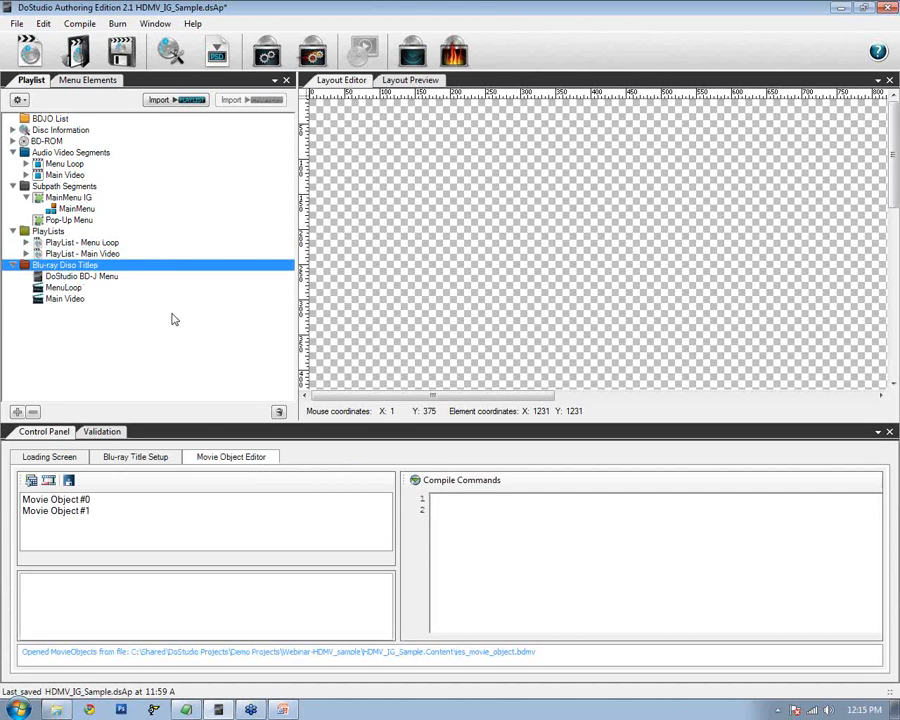
pyautogui.click(40, 278)
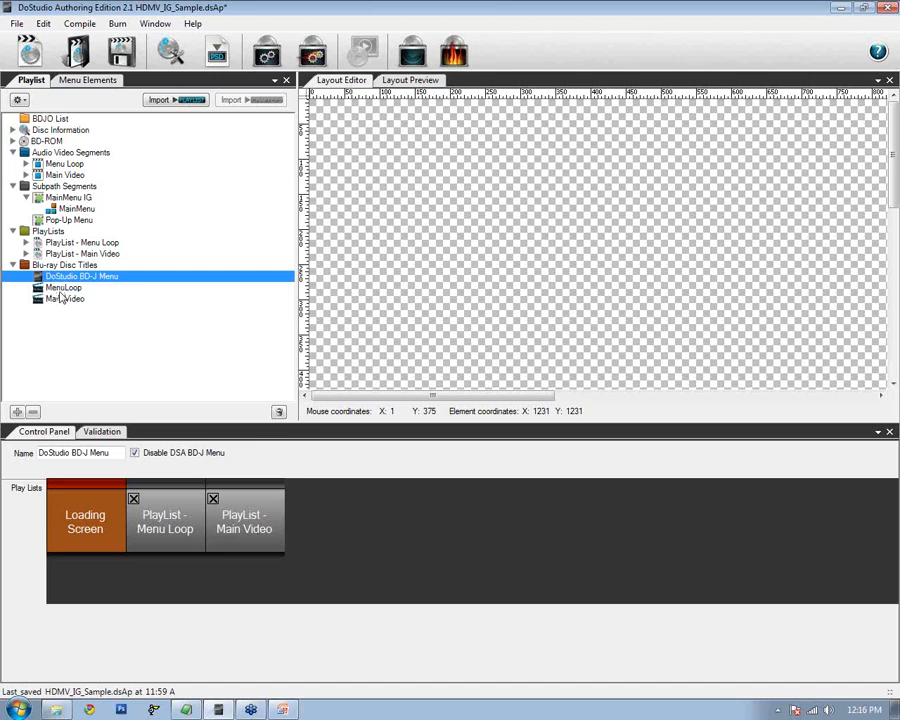
# Examine the commands and properties of Movie Object #0 in the Blu-ray Disc Titles, enlarging the properties area
pyautogui.click(24, 265)
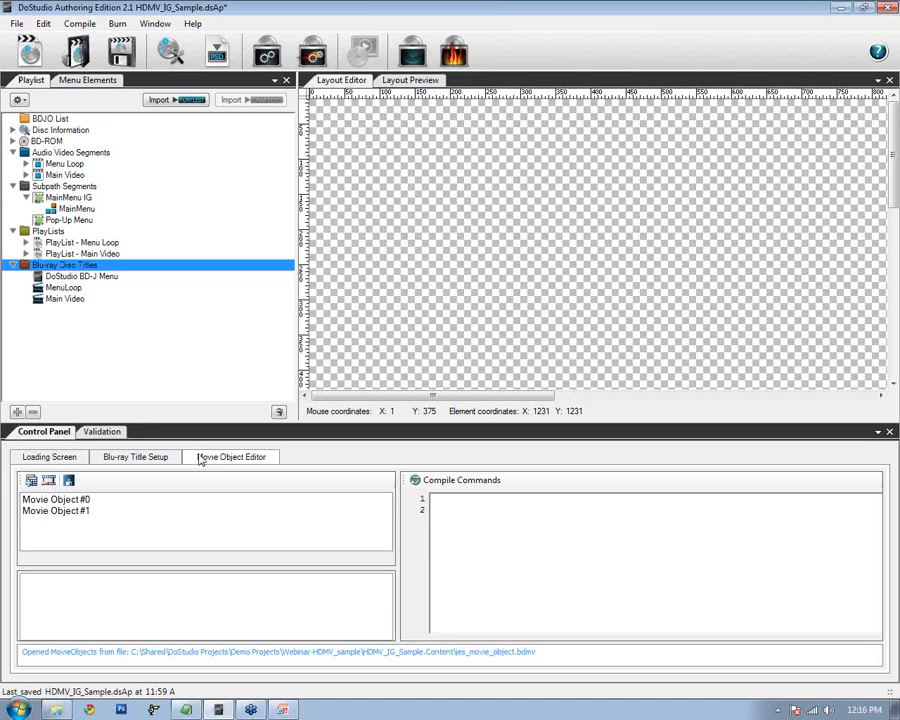
pyautogui.click(86, 500)
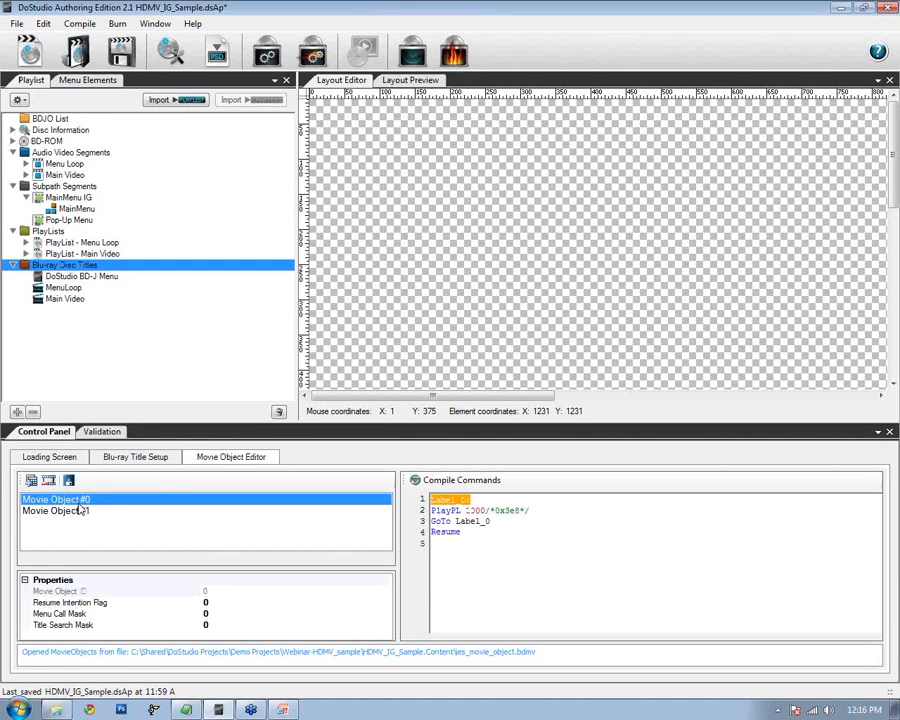
pyautogui.moveTo(167, 560); pyautogui.dragTo(166, 541)
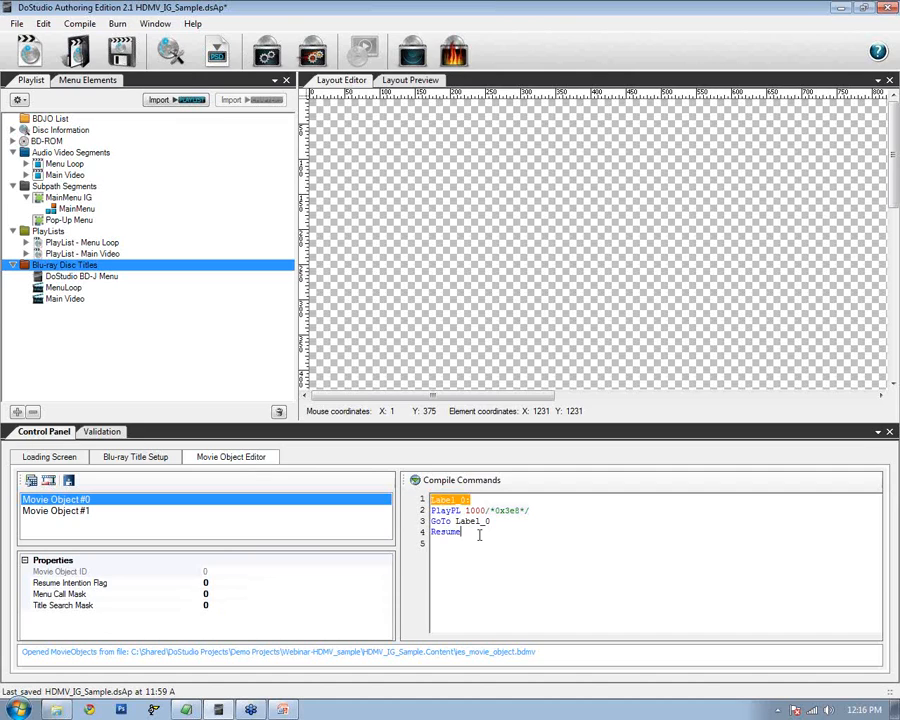
# Check the attached movie objects of the MenuLoop and Main Video titles, viewing PlayList - Menu Loop in between
pyautogui.click(62, 290)
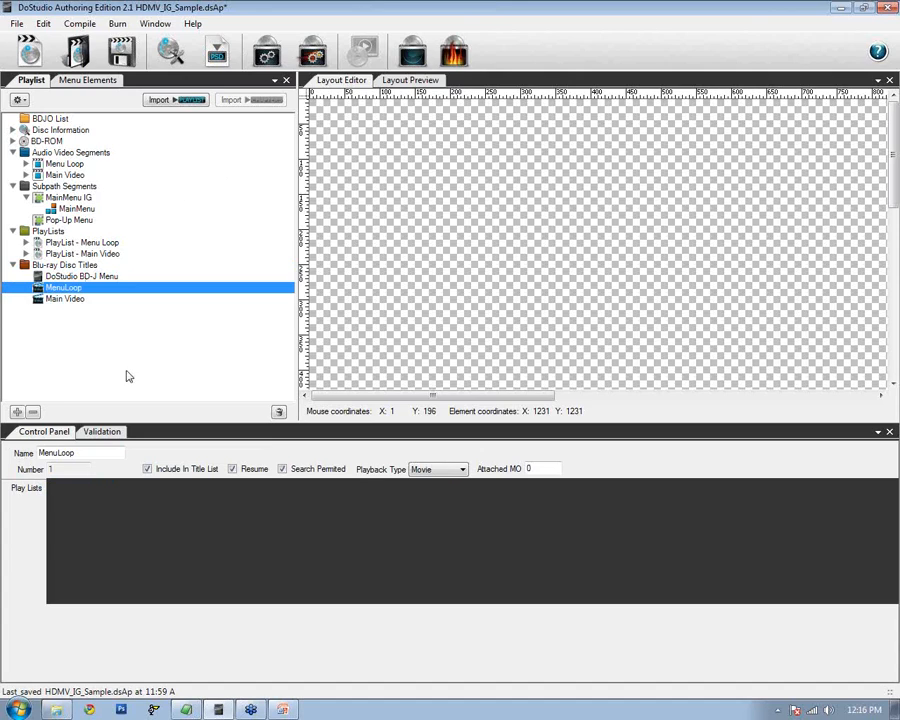
pyautogui.click(60, 242)
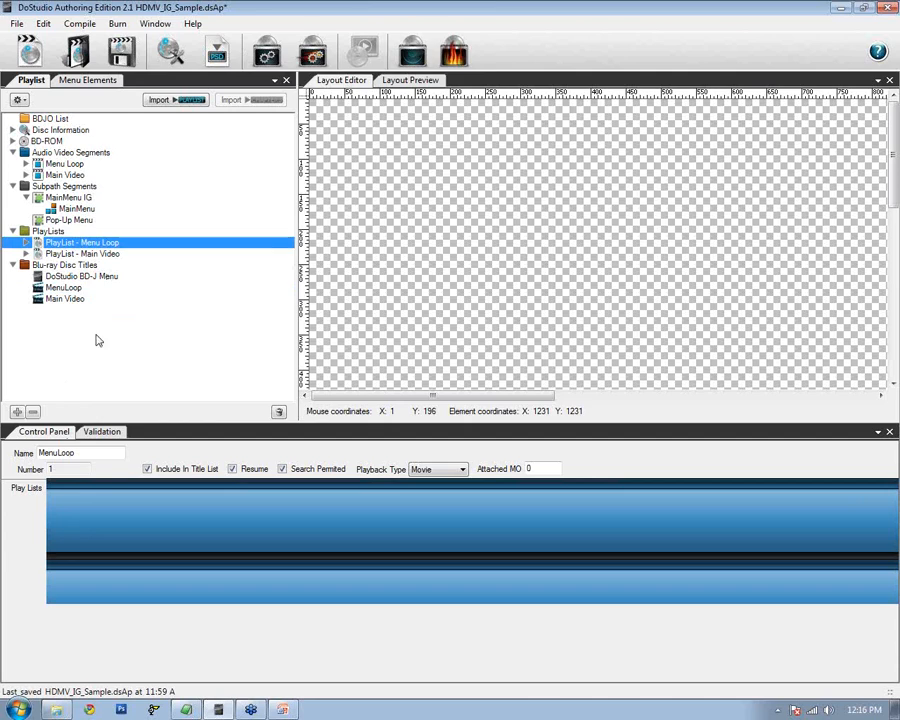
pyautogui.click(62, 298)
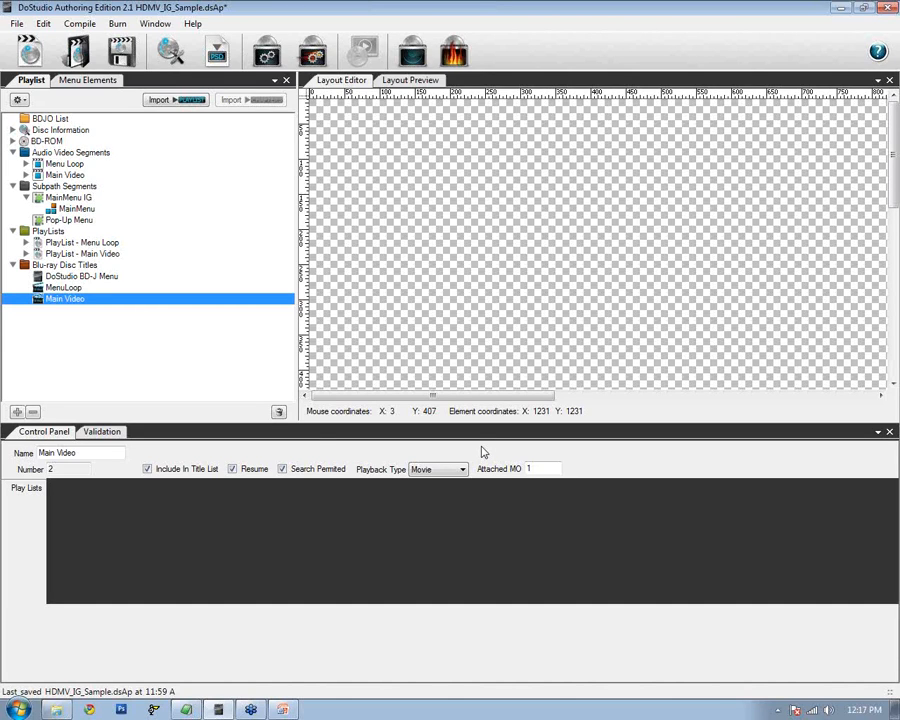
pyautogui.click(539, 468)
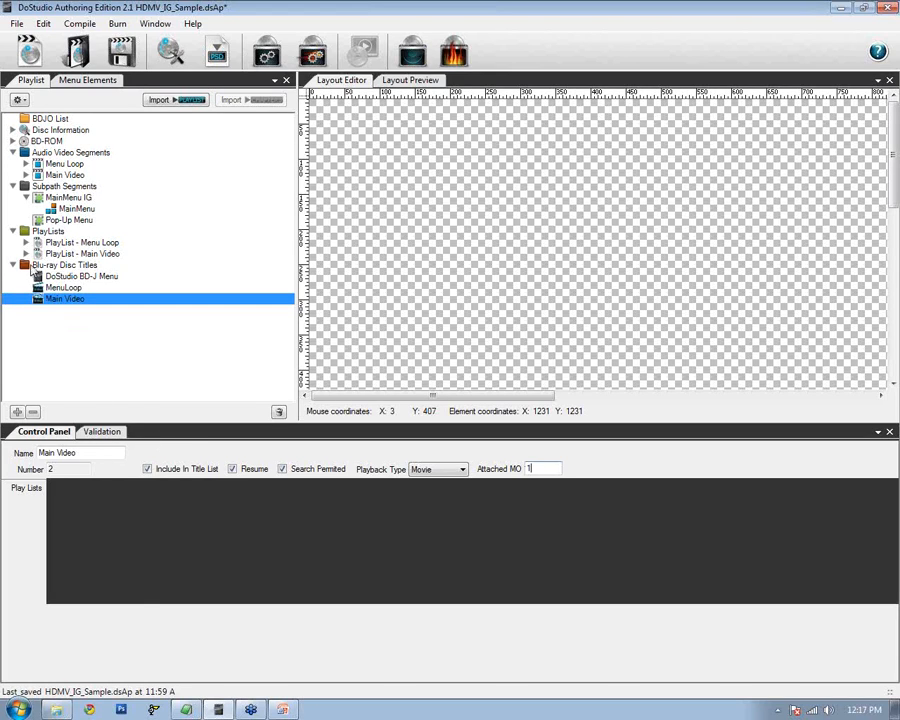
# Compare the commands of Movie Object #0 and Movie Object #1 in the Movie Object Editor
pyautogui.click(65, 264)
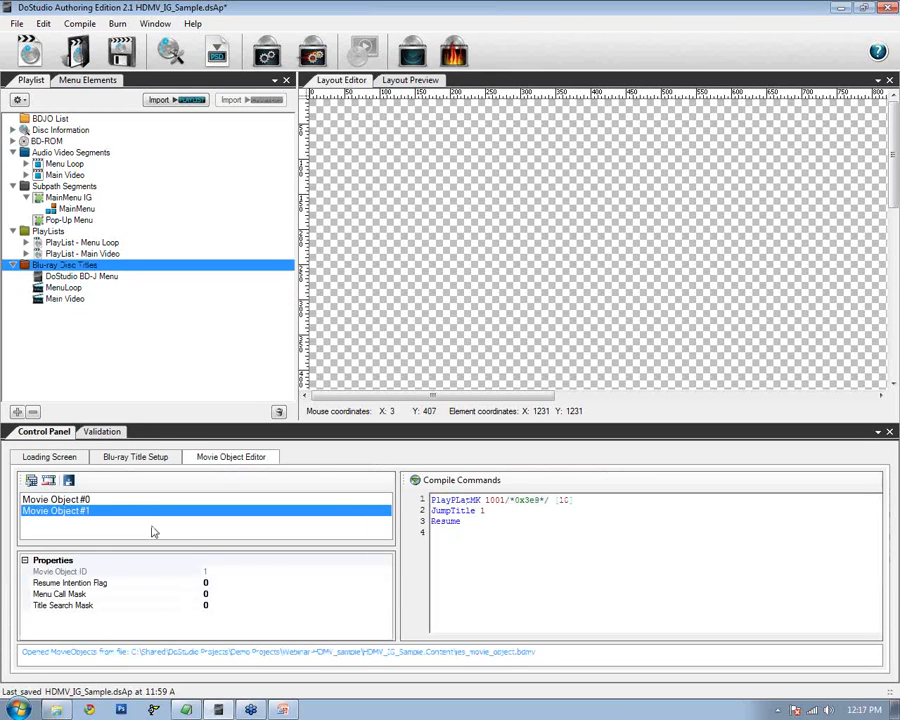
pyautogui.click(100, 501)
pyautogui.click(100, 511)
# Recheck which movie object is attached to the MenuLoop title and to the Main Video title
pyautogui.click(50, 288)
pyautogui.click(535, 468)
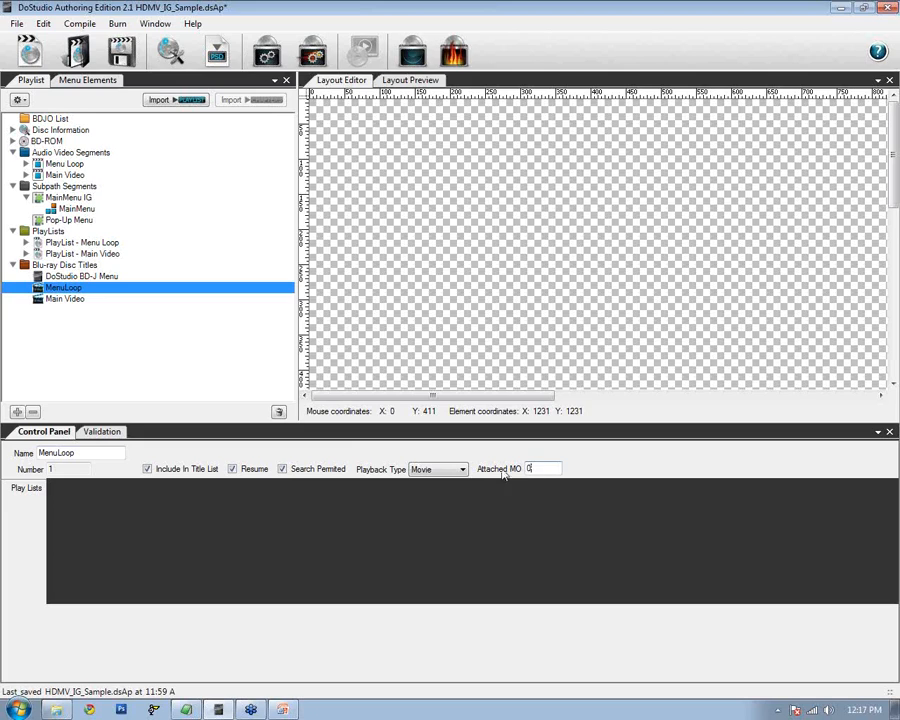
pyautogui.click(46, 302)
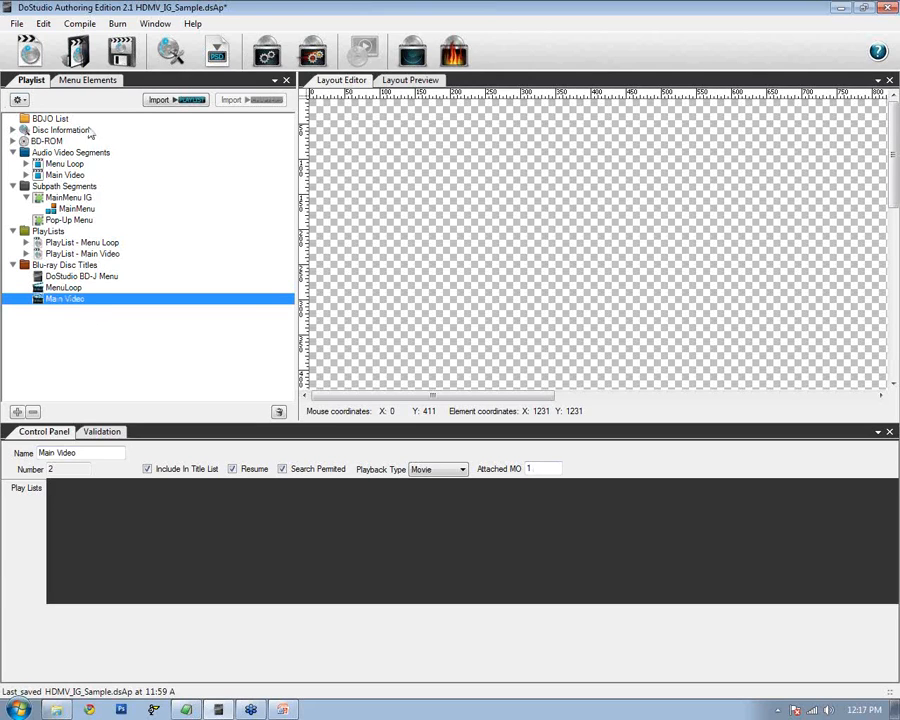
# Open the IG project of the MainMenu subpath item for editing in IGEditor
pyautogui.click(55, 209)
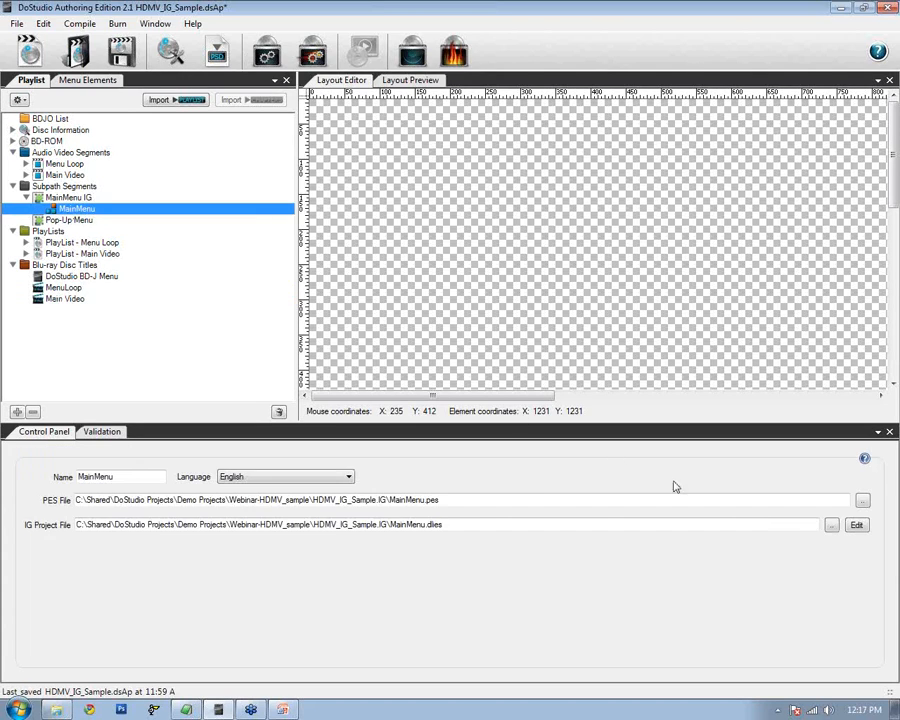
pyautogui.click(857, 528)
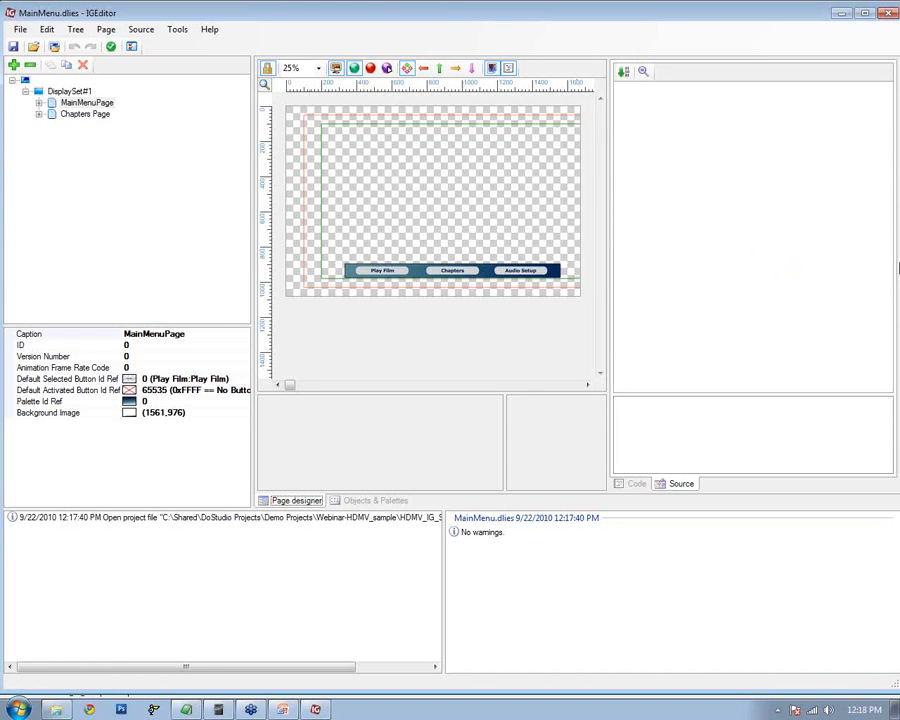
pyautogui.moveTo(25, 320)
pyautogui.mouseDown()
pyautogui.moveTo(105, 321)
pyautogui.moveTo(249, 300)
pyautogui.moveTo(240, 98)
pyautogui.moveTo(222, 41)
pyautogui.moveTo(12, 64)
pyautogui.moveTo(29, 193)
pyautogui.moveTo(28, 311)
pyautogui.mouseUp()
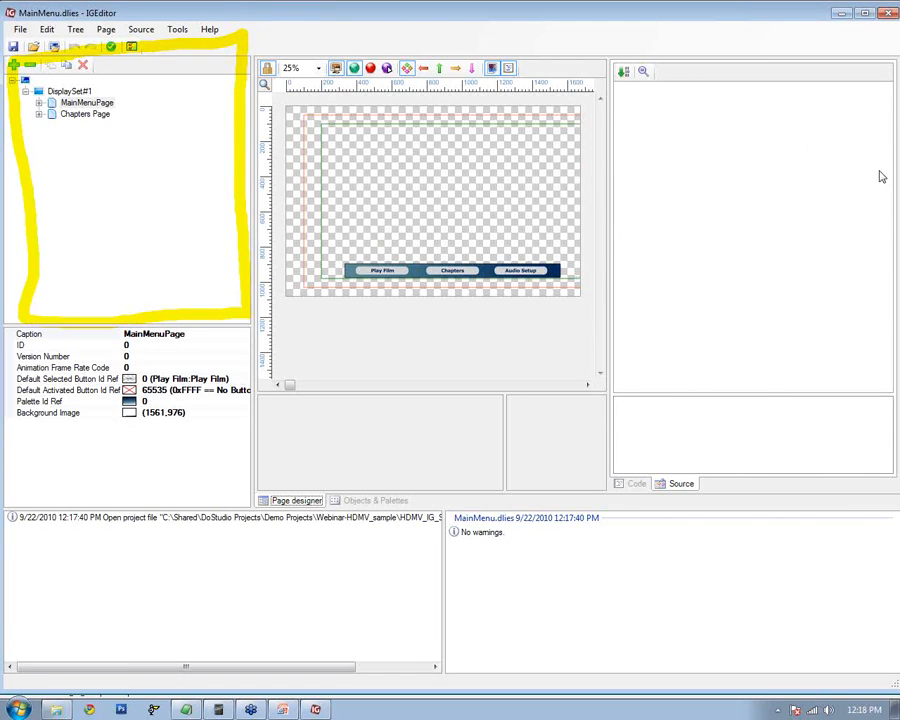
pyautogui.press('Escape')
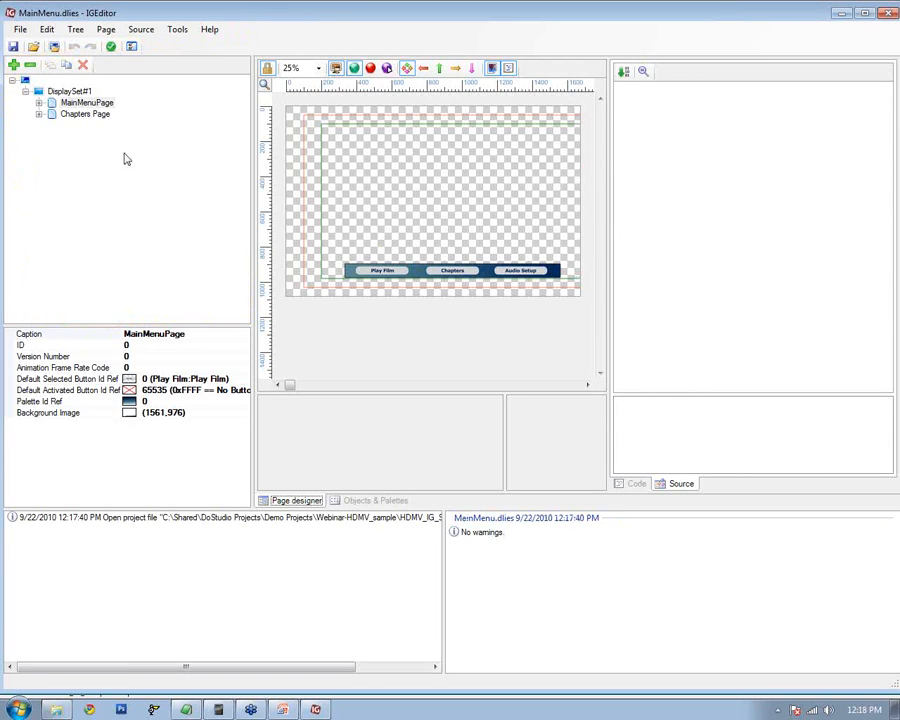
# Examine the properties of DisplaySet#1, MainMenuPage and Chapters Page, and the states and command of the Play Film button
pyautogui.click(60, 91)
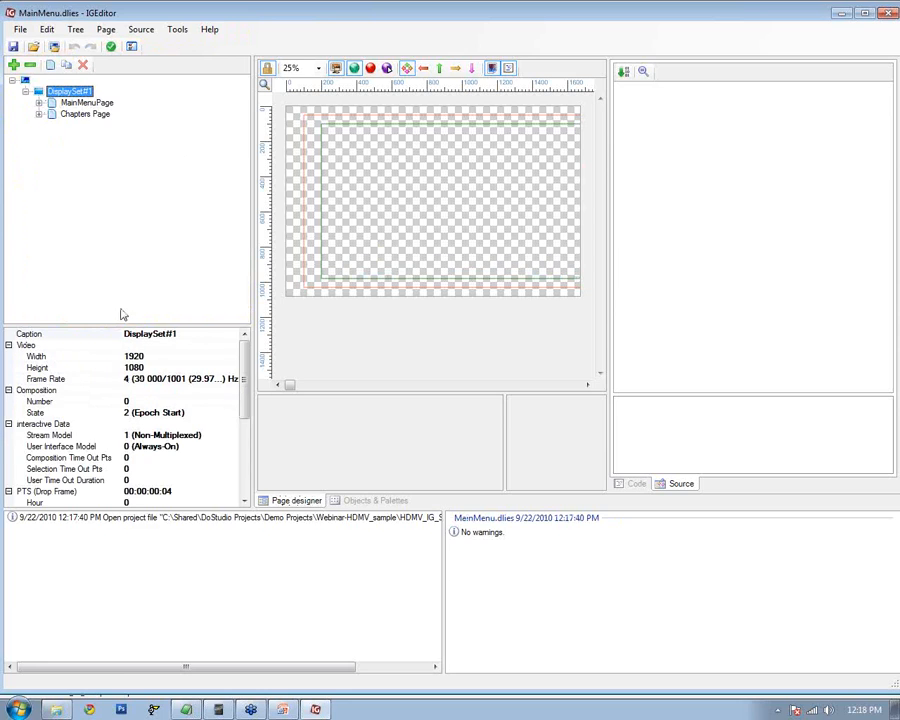
pyautogui.click(38, 102)
pyautogui.click(52, 104)
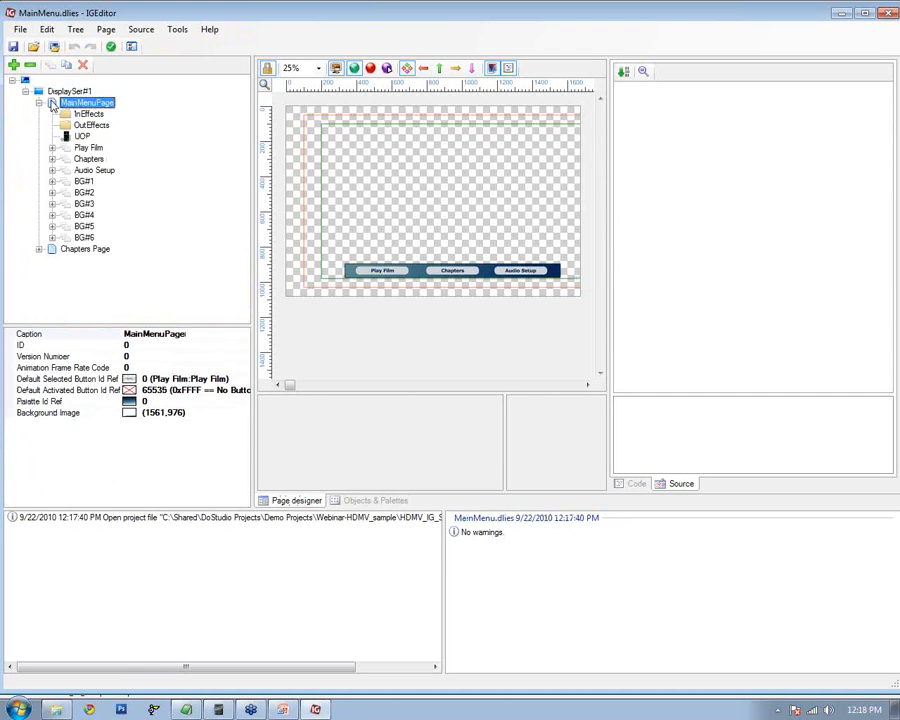
pyautogui.click(63, 149)
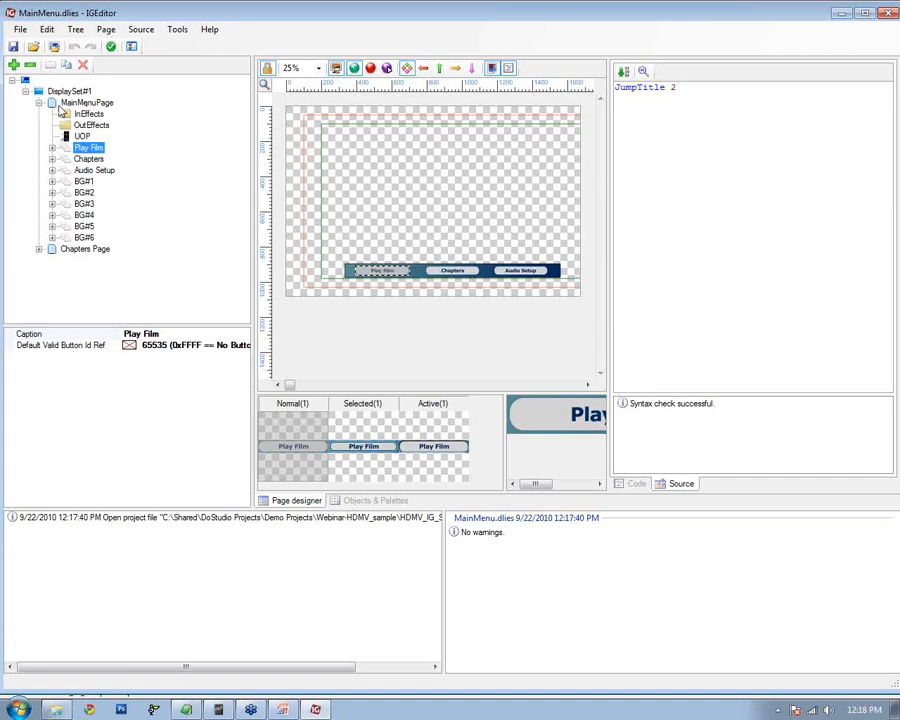
pyautogui.click(85, 102)
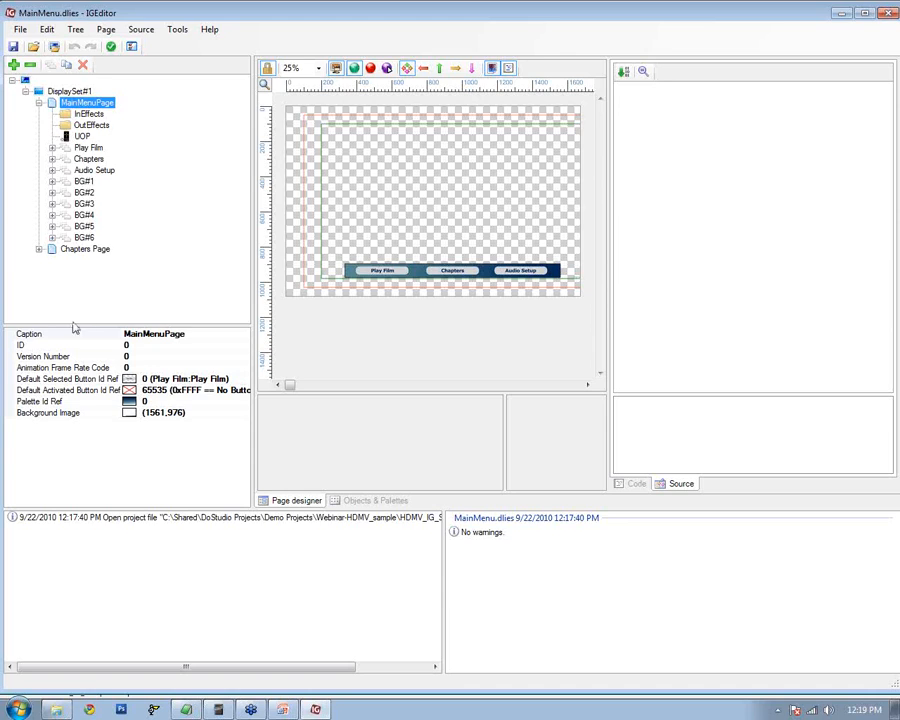
pyautogui.click(54, 252)
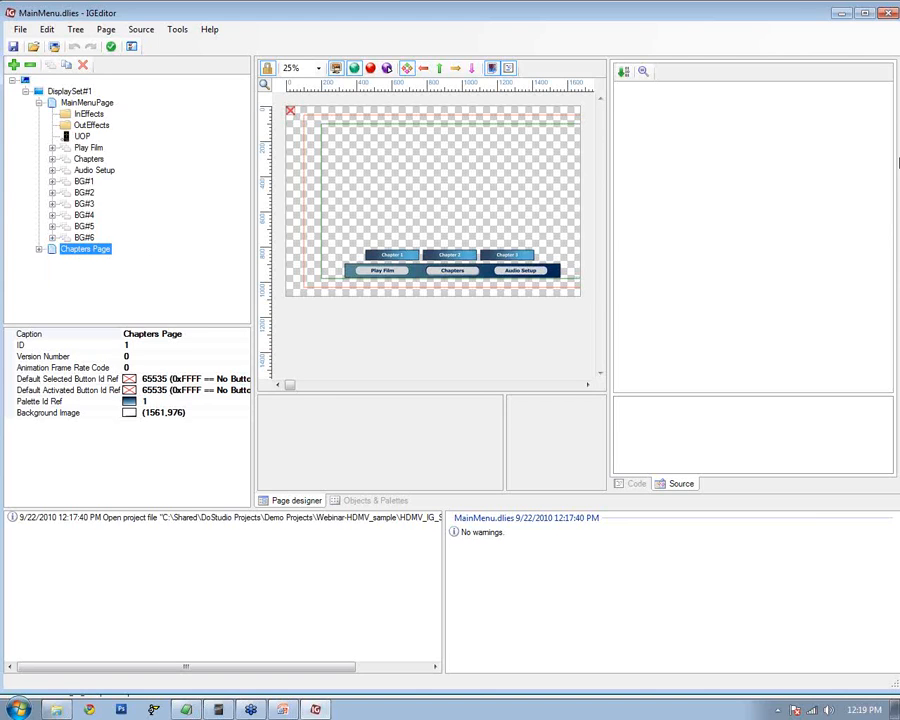
pyautogui.click(886, 234)
pyautogui.click(797, 275)
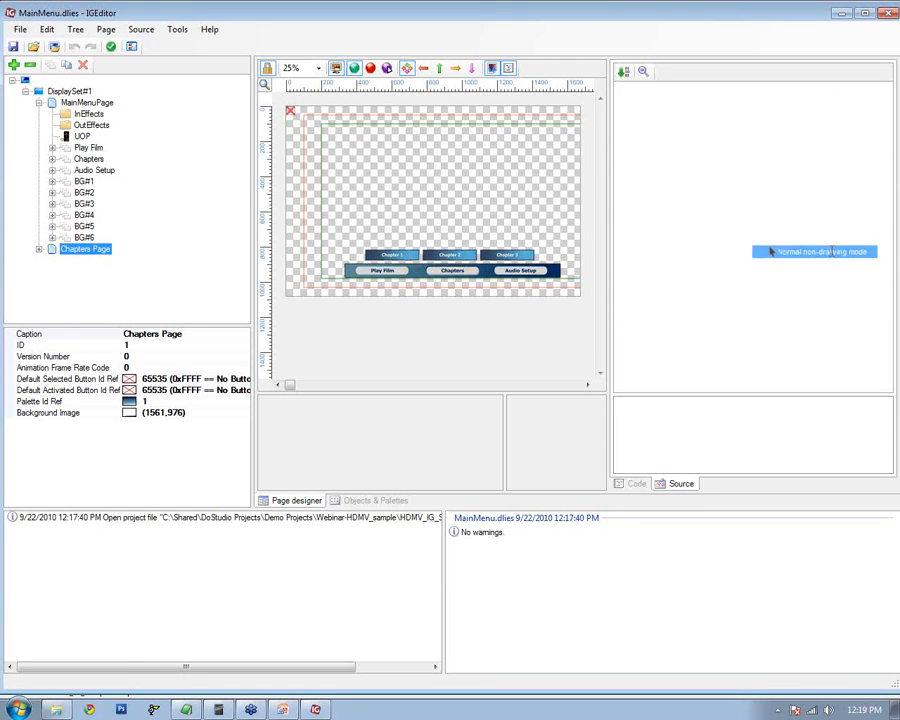
# Examine the button groups contained in Chapters Page, ending with its branch closed again
pyautogui.click(38, 249)
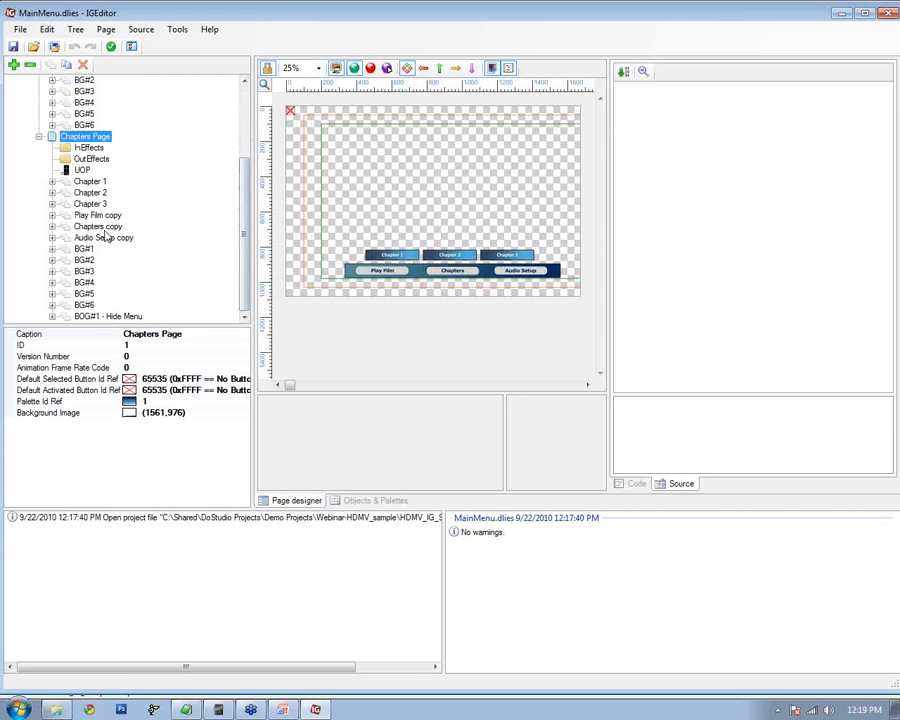
pyautogui.click(38, 136)
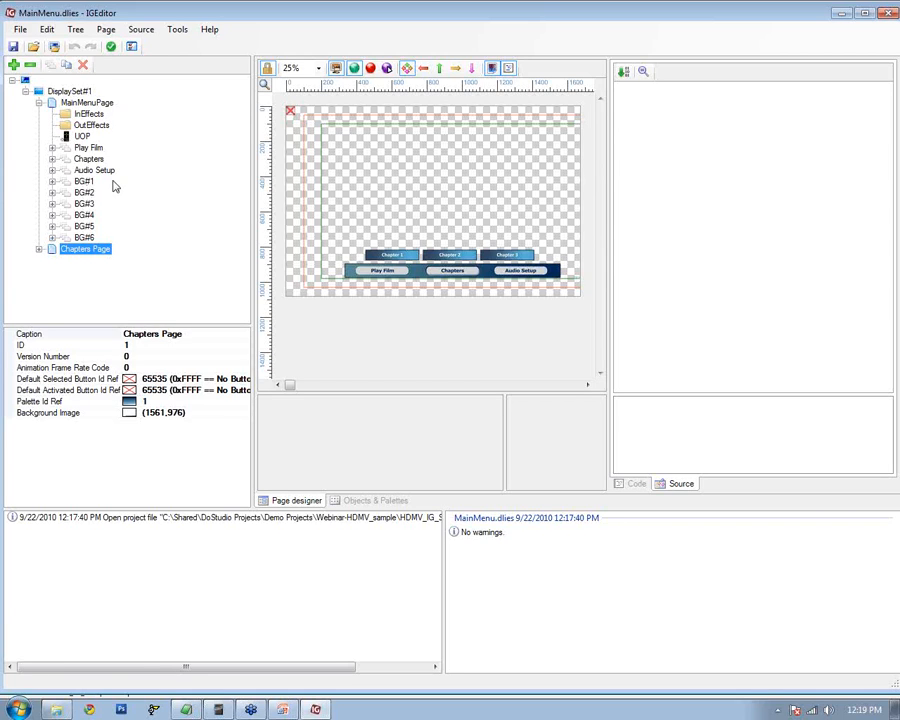
pyautogui.click(891, 205)
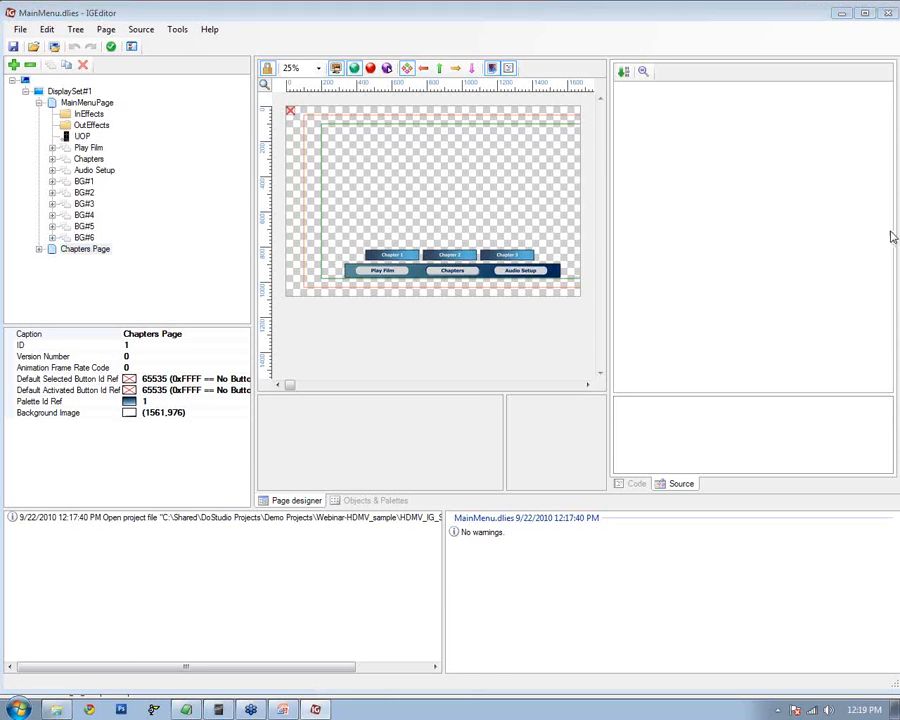
pyautogui.click(800, 279)
pyautogui.moveTo(393, 107)
pyautogui.mouseDown()
pyautogui.moveTo(536, 101)
pyautogui.moveTo(620, 327)
pyautogui.moveTo(267, 135)
pyautogui.moveTo(450, 106)
pyautogui.mouseUp()
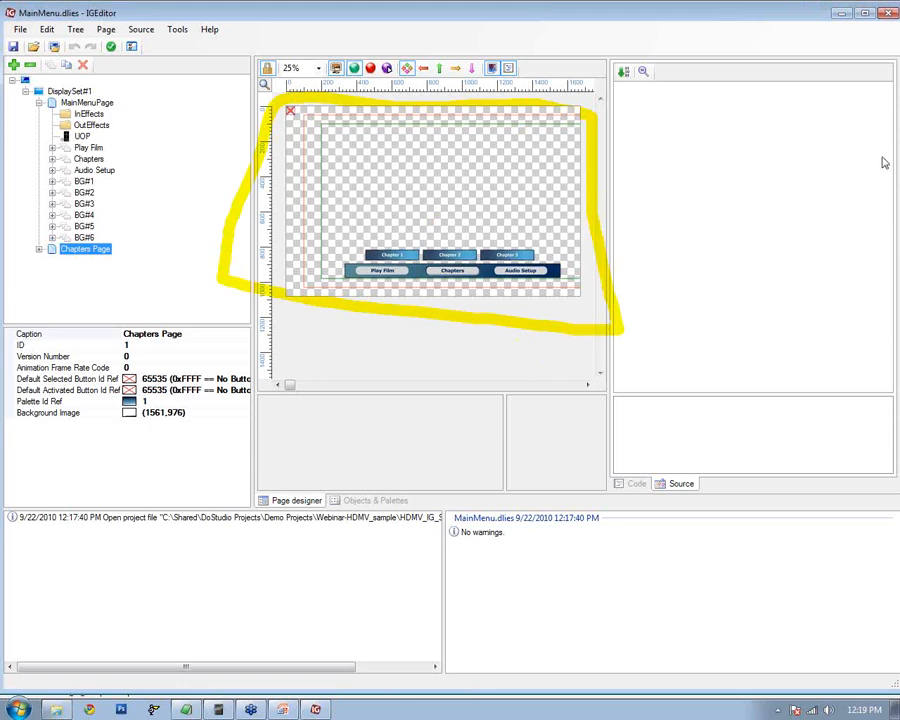
pyautogui.click(884, 232)
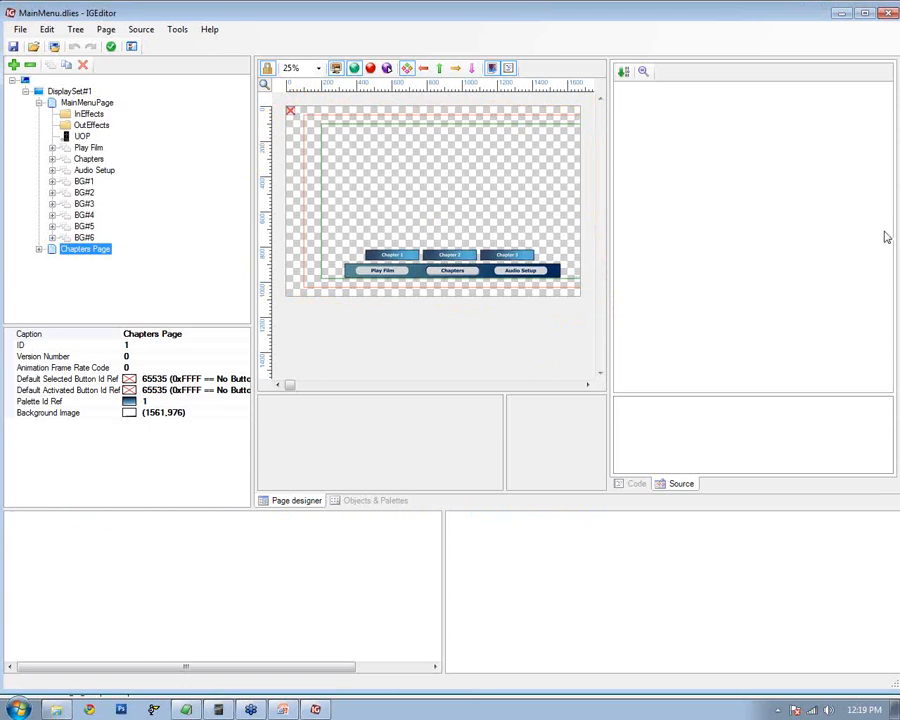
# Examine the page layout at 100% zoom and the position and navigation references of MainMenuPage's Play Film button
pyautogui.click(320, 70)
pyautogui.click(318, 68)
pyautogui.click(293, 114)
pyautogui.moveTo(598, 126); pyautogui.dragTo(610, 324)
pyautogui.moveTo(291, 384); pyautogui.dragTo(457, 415)
pyautogui.moveTo(600, 318); pyautogui.dragTo(356, 408)
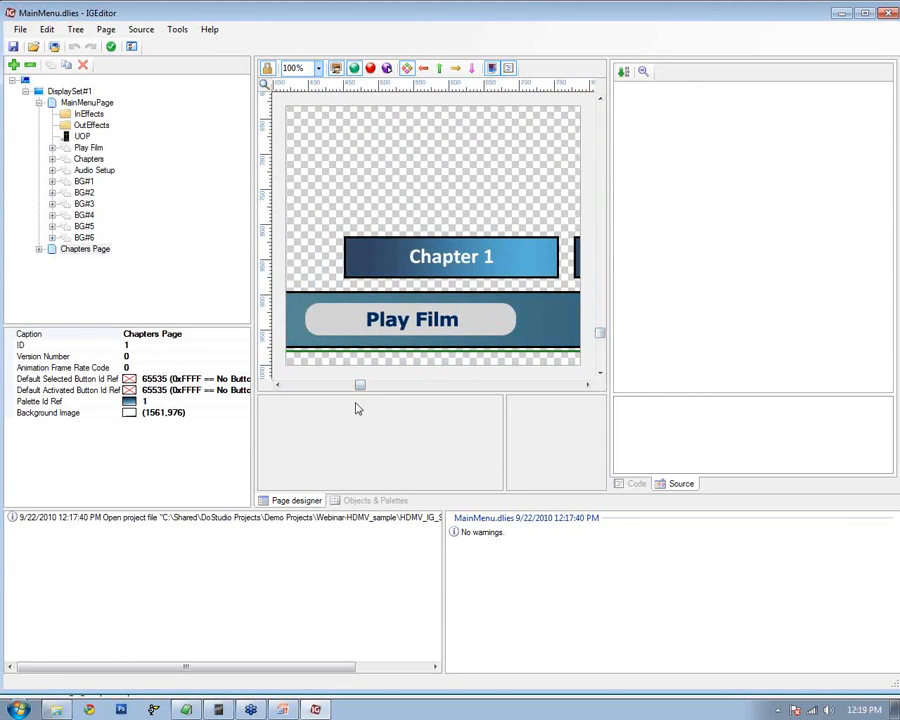
pyautogui.click(52, 147)
pyautogui.click(100, 159)
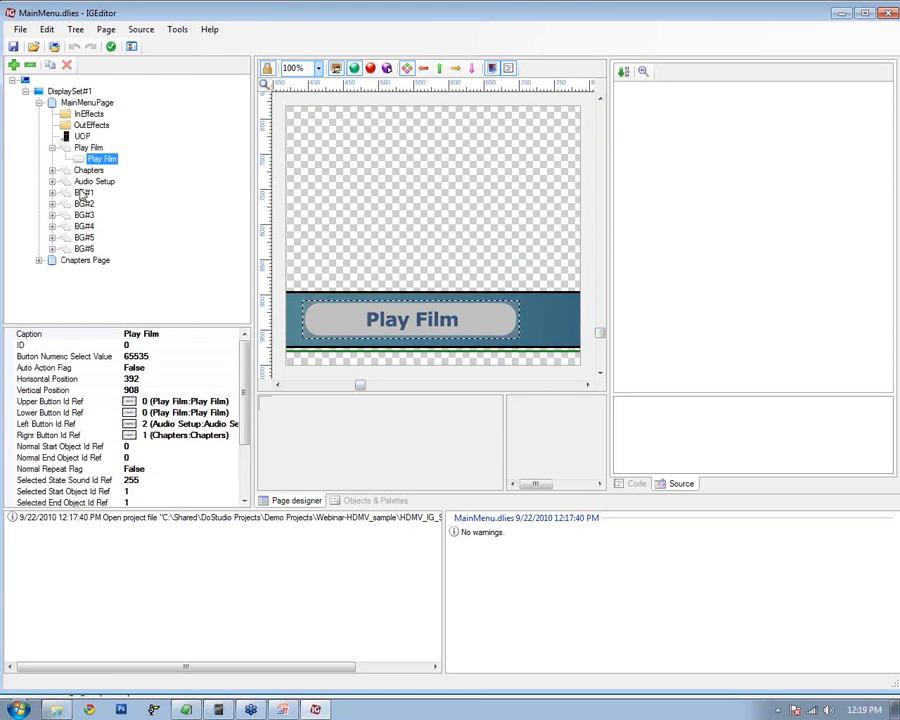
pyautogui.moveTo(246, 382)
pyautogui.mouseDown()
pyautogui.moveTo(243, 430)
pyautogui.moveTo(242, 391)
pyautogui.mouseUp()
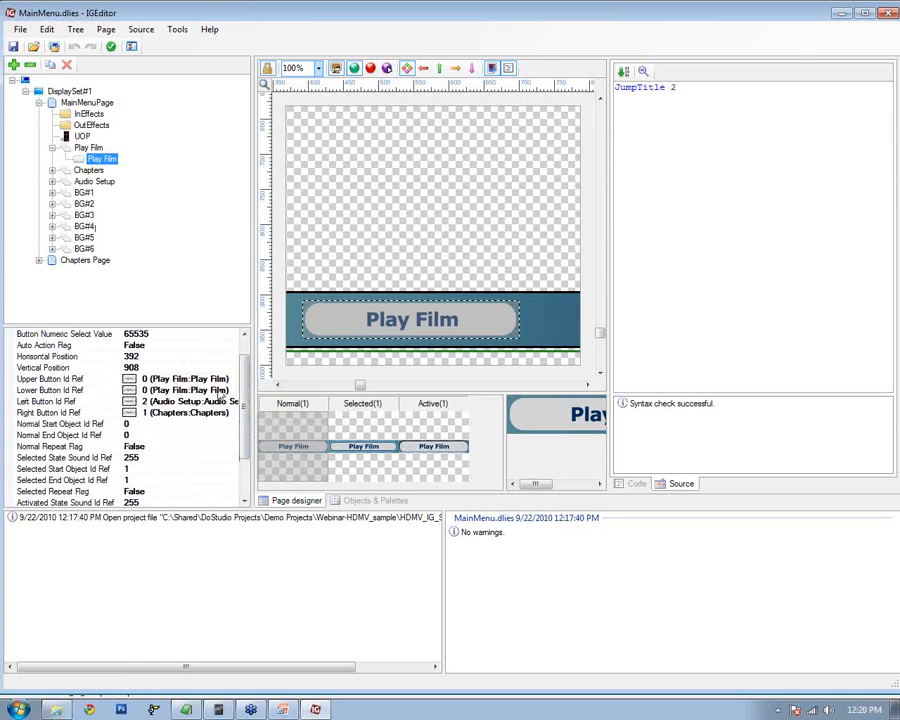
pyautogui.scroll(1, 175, 392)
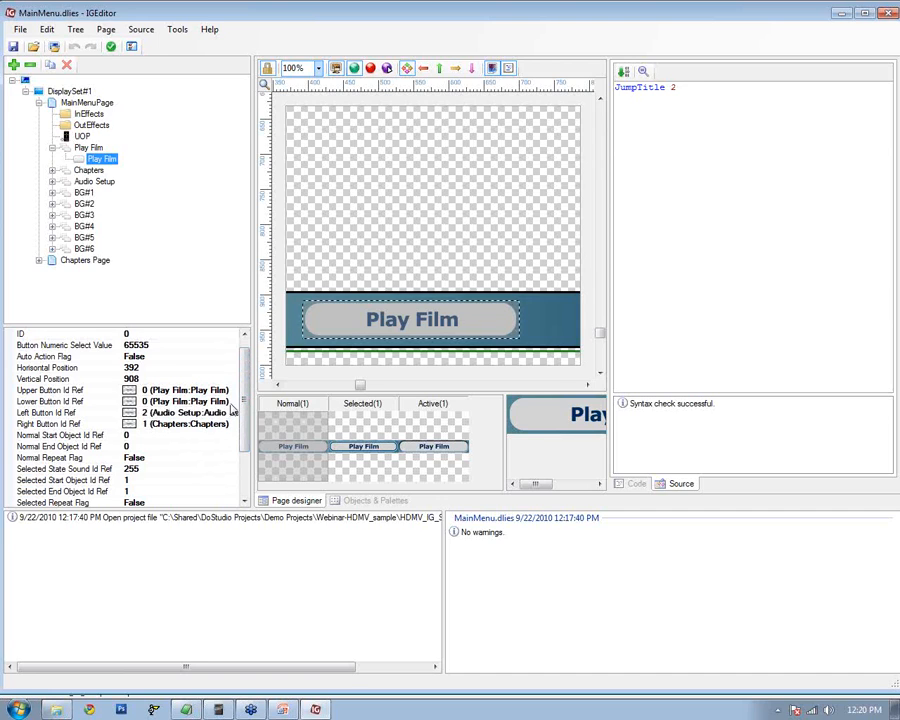
# Set the Play Film button's Right Button Id Ref to 1 (Chapters:Chapters), with the menu bar shown at 50% zoom
pyautogui.click(318, 68)
pyautogui.click(295, 94)
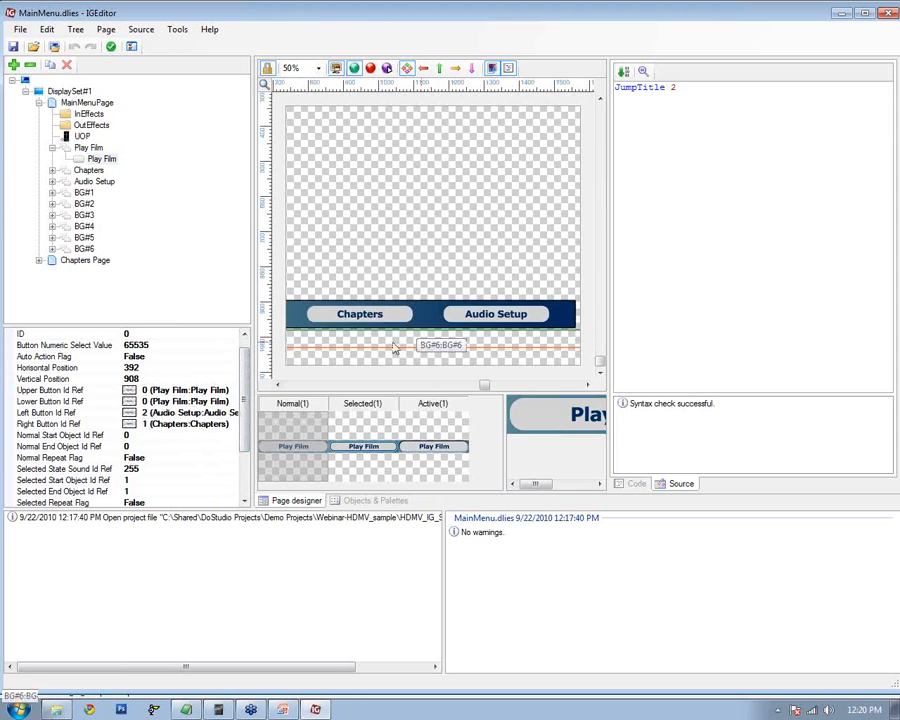
pyautogui.moveTo(484, 385); pyautogui.dragTo(388, 393)
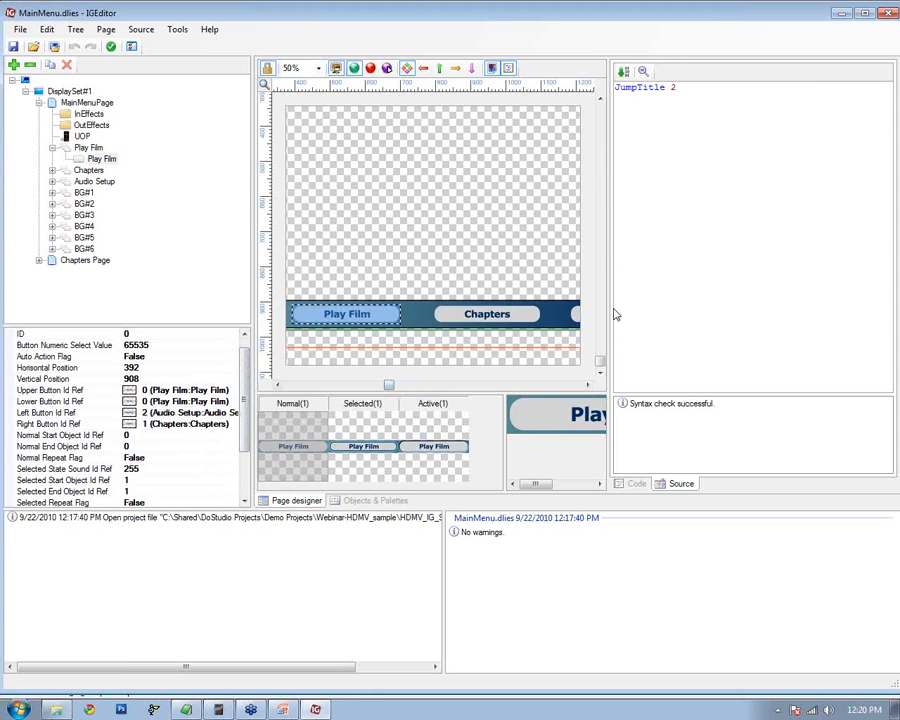
pyautogui.moveTo(610, 311); pyautogui.dragTo(676, 315)
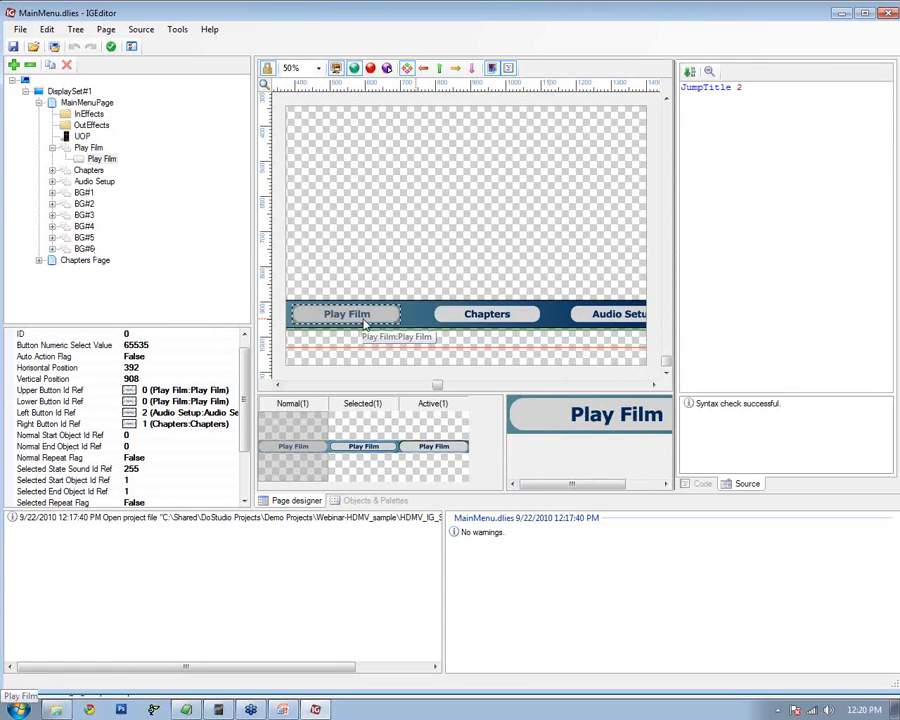
pyautogui.click(233, 424)
pyautogui.click(232, 424)
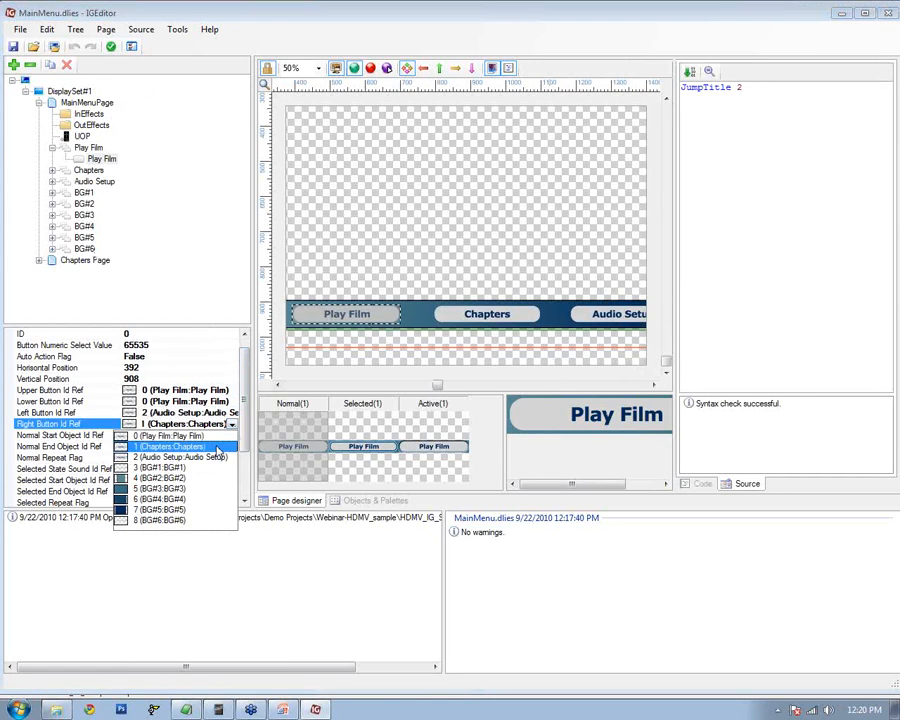
pyautogui.click(213, 450)
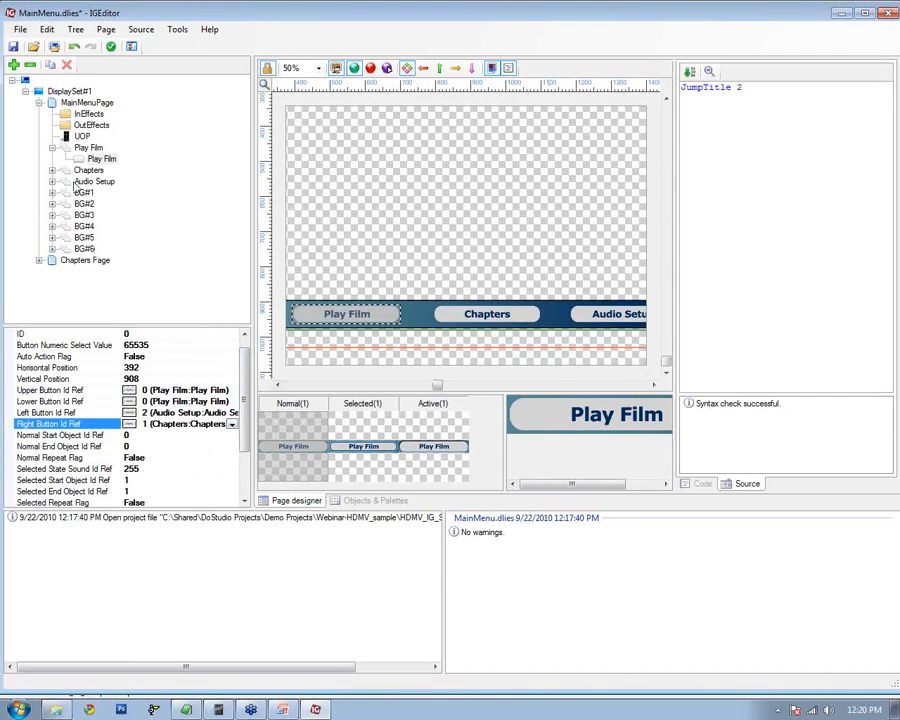
# Check the Right Button Id Ref choices of the Chapters button in MainMenuPage
pyautogui.click(52, 170)
pyautogui.click(88, 182)
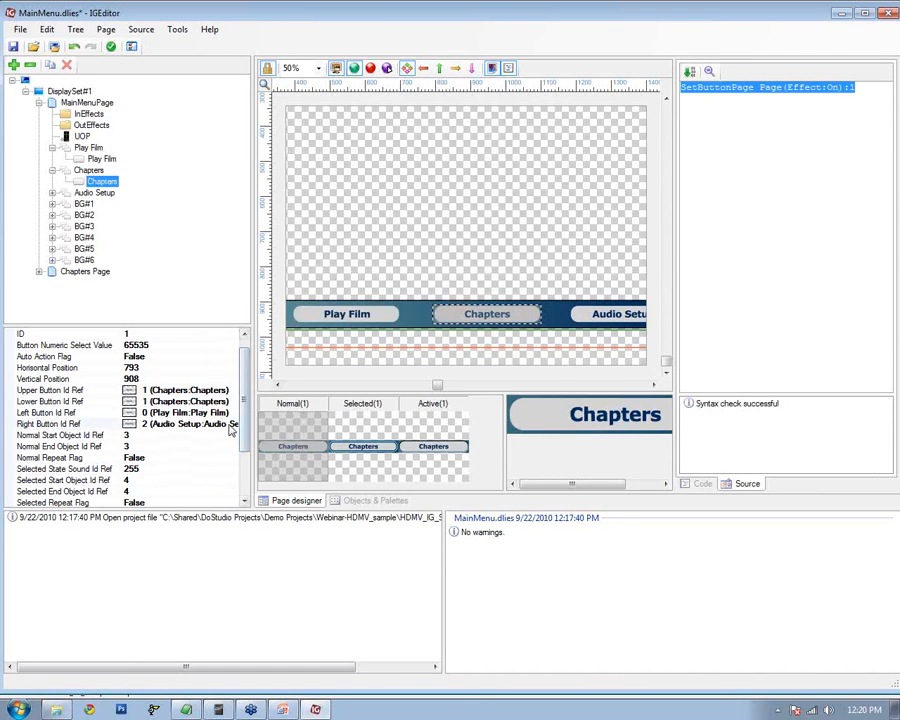
pyautogui.click(231, 425)
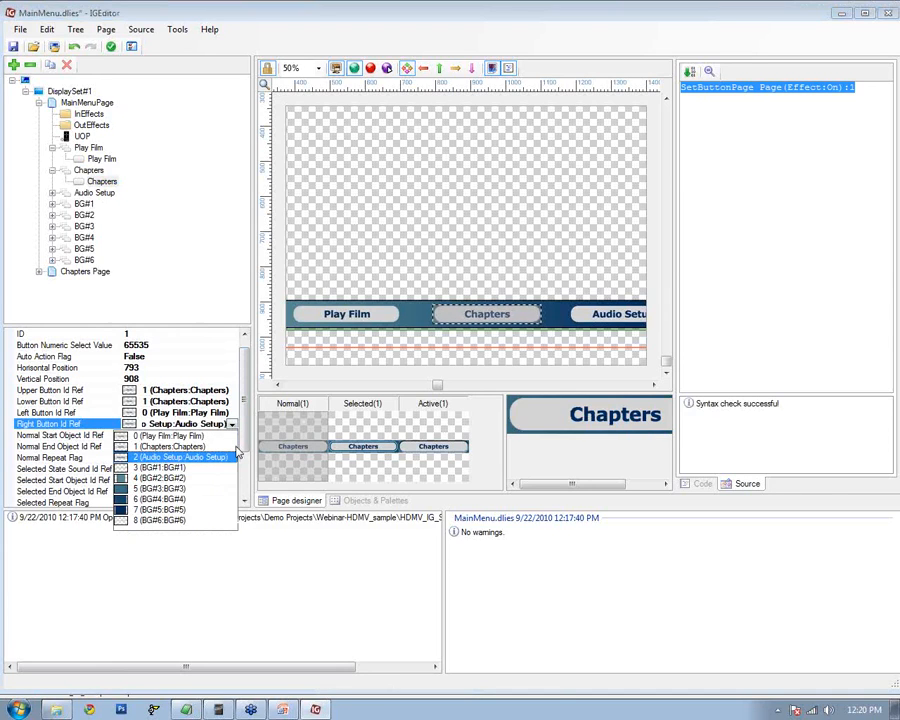
pyautogui.click(218, 421)
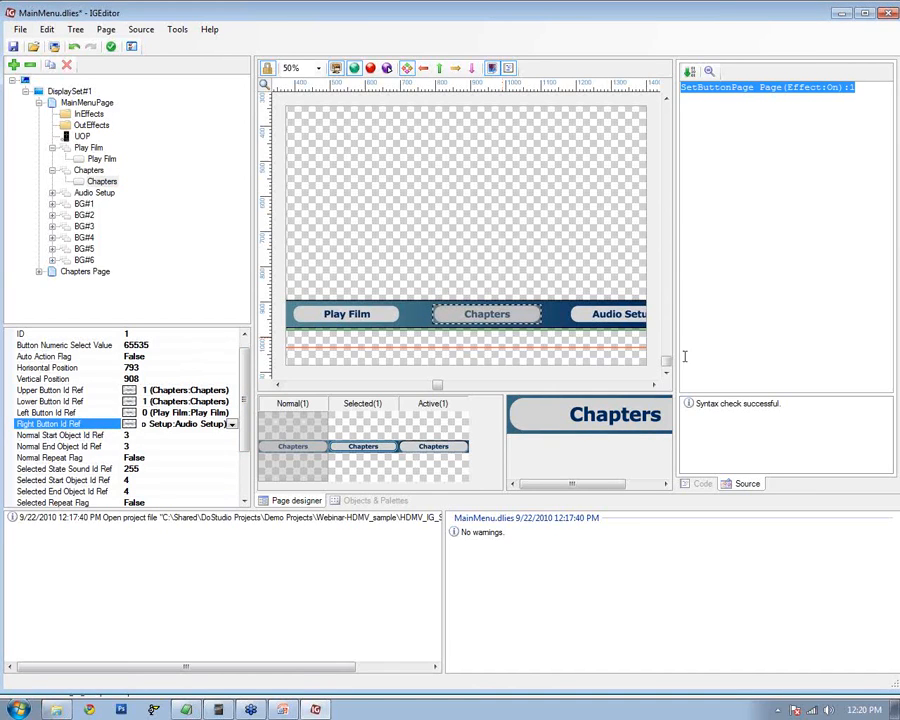
pyautogui.click(891, 238)
pyautogui.click(814, 283)
pyautogui.moveTo(672, 60)
pyautogui.mouseDown()
pyautogui.moveTo(708, 334)
pyautogui.moveTo(746, 345)
pyautogui.moveTo(883, 269)
pyautogui.moveTo(873, 70)
pyautogui.moveTo(666, 75)
pyautogui.mouseUp()
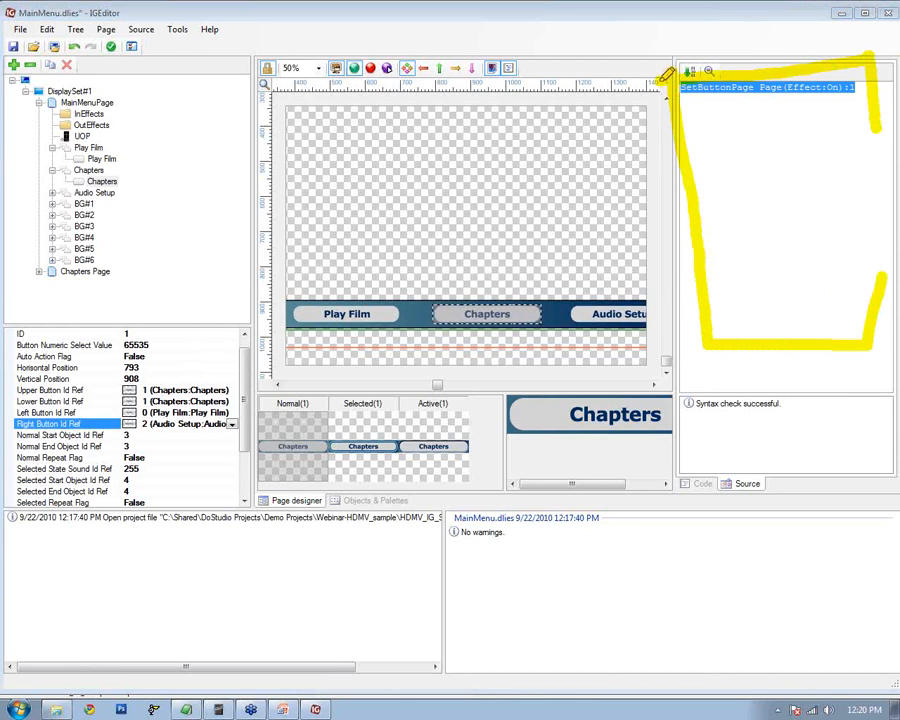
pyautogui.click(890, 236)
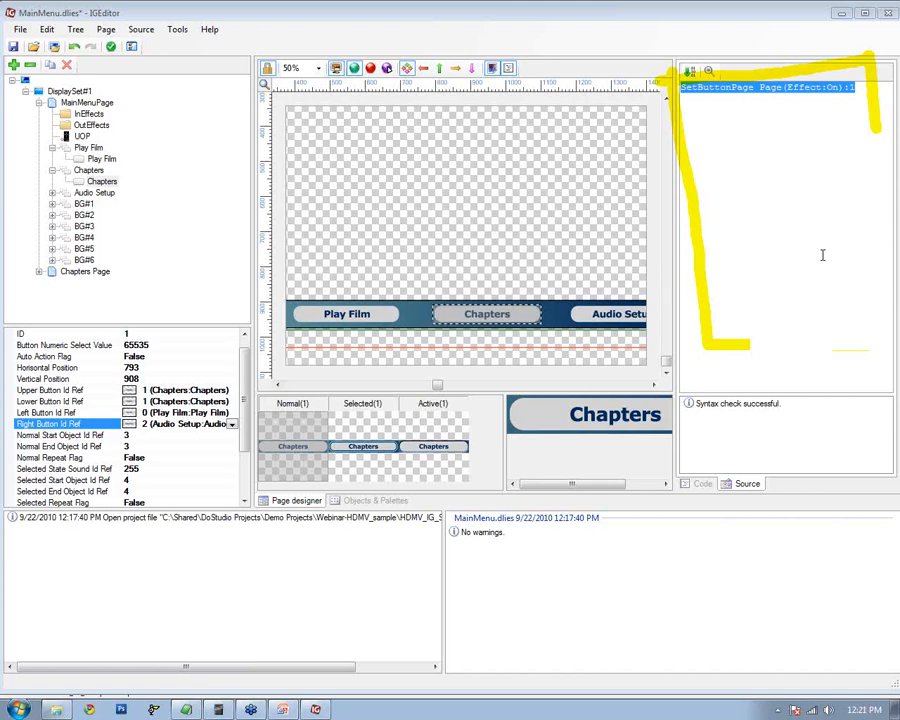
# Clear the Play Film button's command source and enter the JumpTitle command without an argument
pyautogui.click(101, 159)
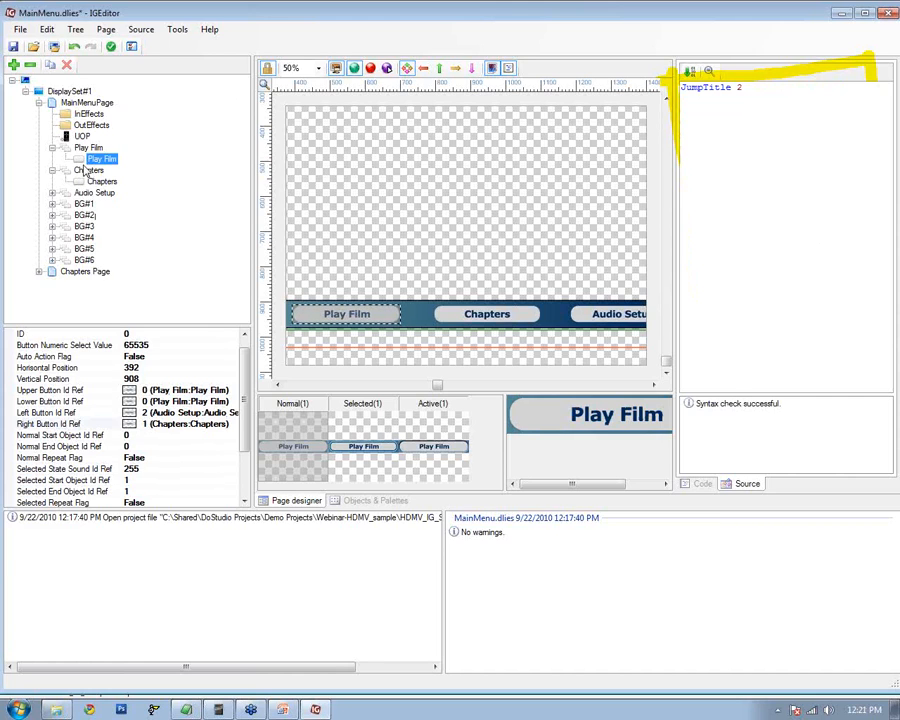
pyautogui.click(870, 106)
pyautogui.hotkey('ctrl', 'a')
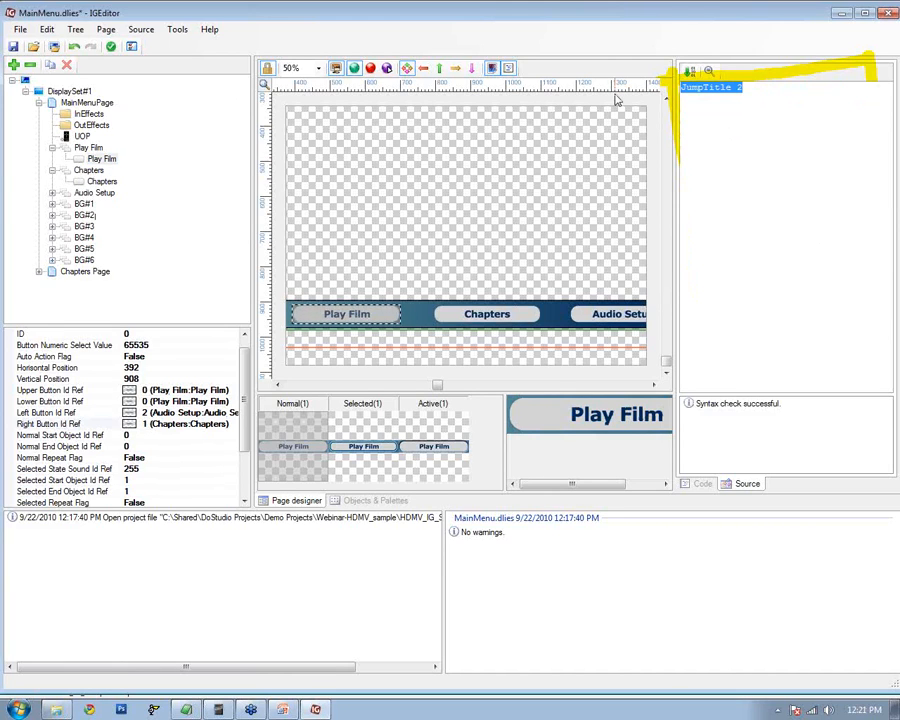
pyautogui.press('Delete')
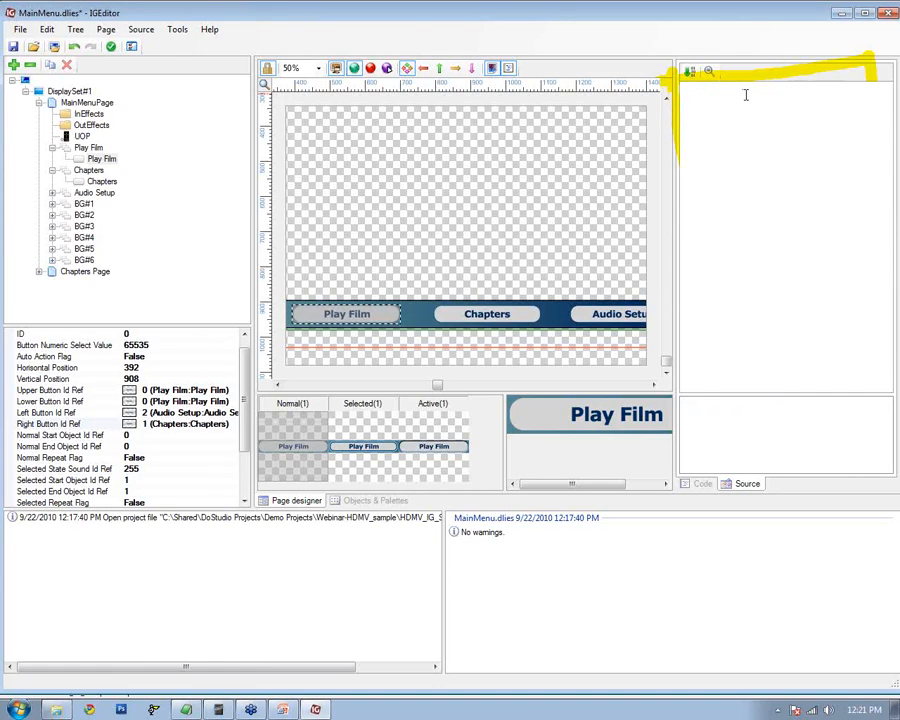
pyautogui.write('Jumpo')
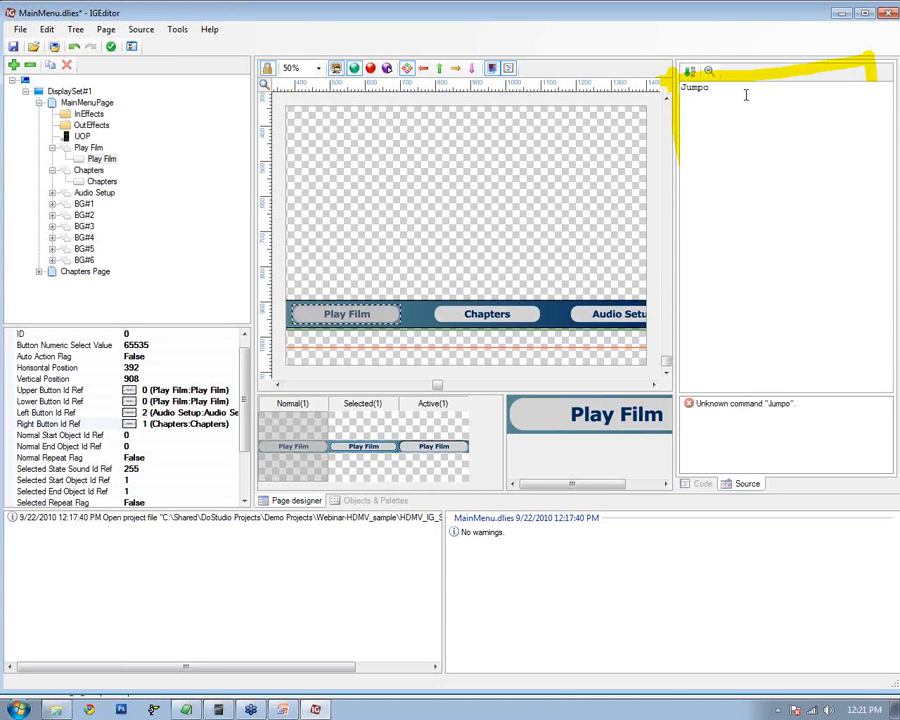
pyautogui.press('BackSpace')
pyautogui.write('title')
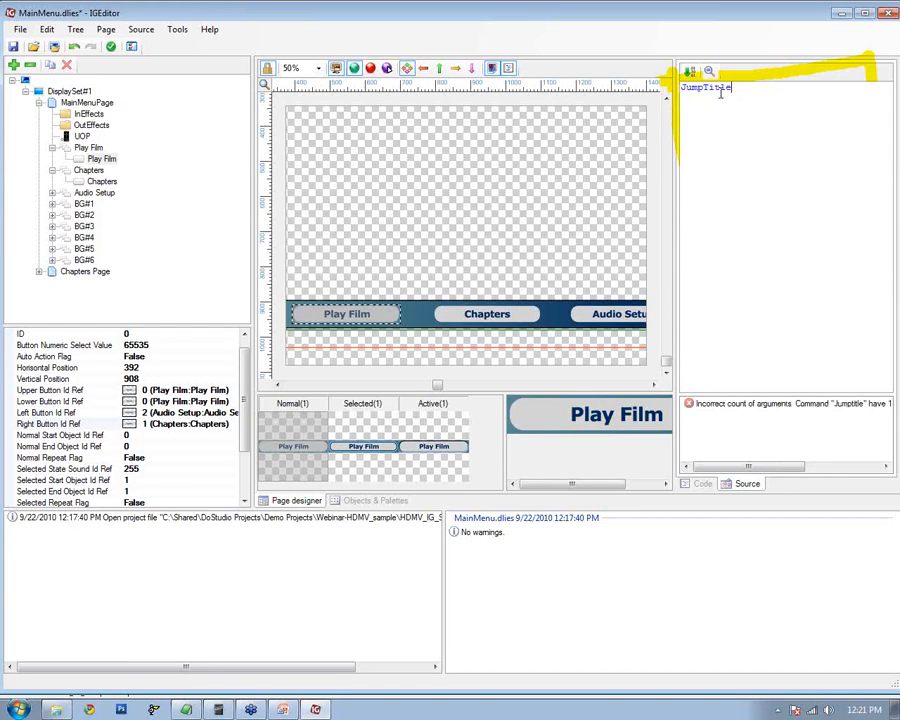
pyautogui.press('BackSpace')
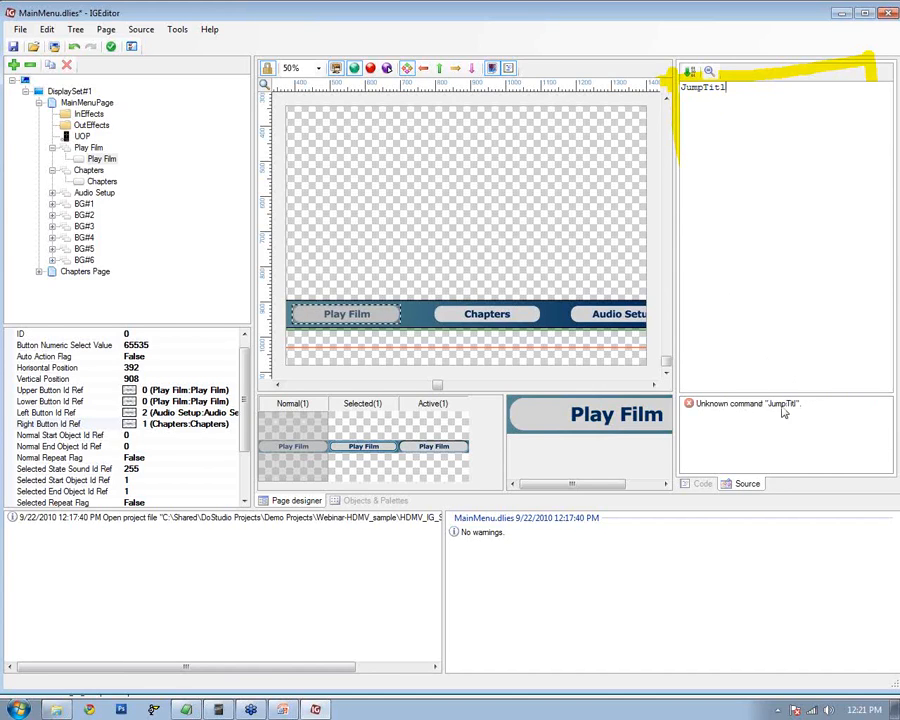
pyautogui.write('e')
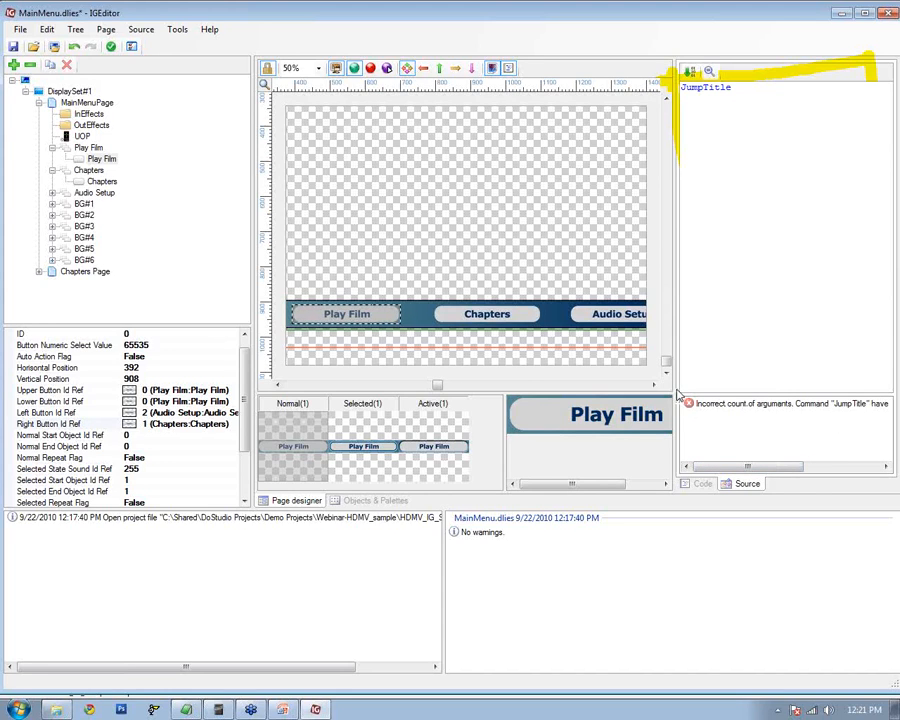
# Complete the Play Film button's JumpTitle command with the argument 2 and compile it
pyautogui.moveTo(673, 390); pyautogui.dragTo(574, 400)
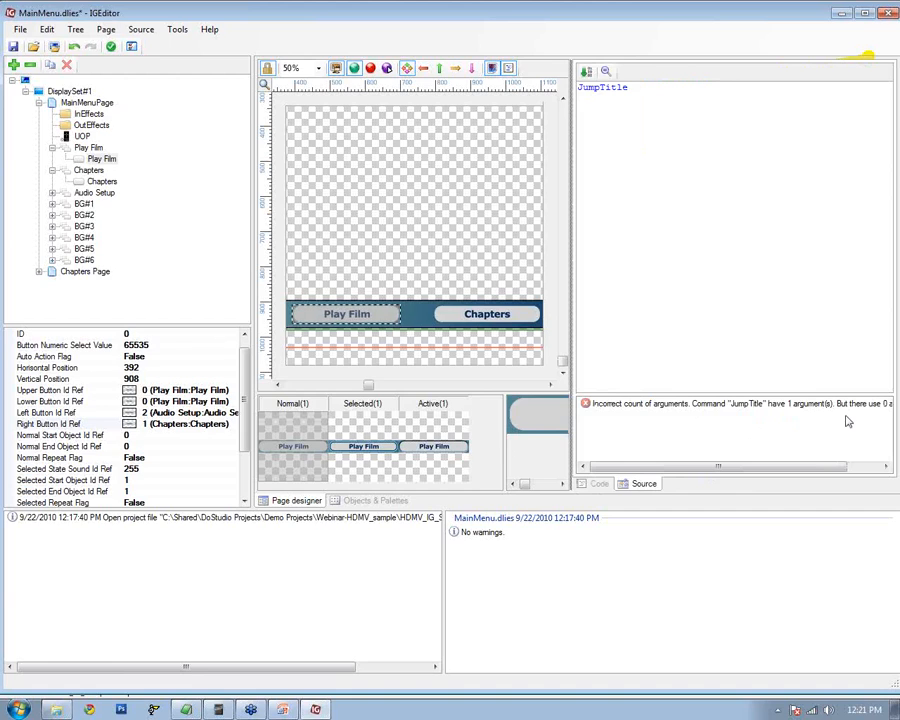
pyautogui.click(647, 88)
pyautogui.write('2')
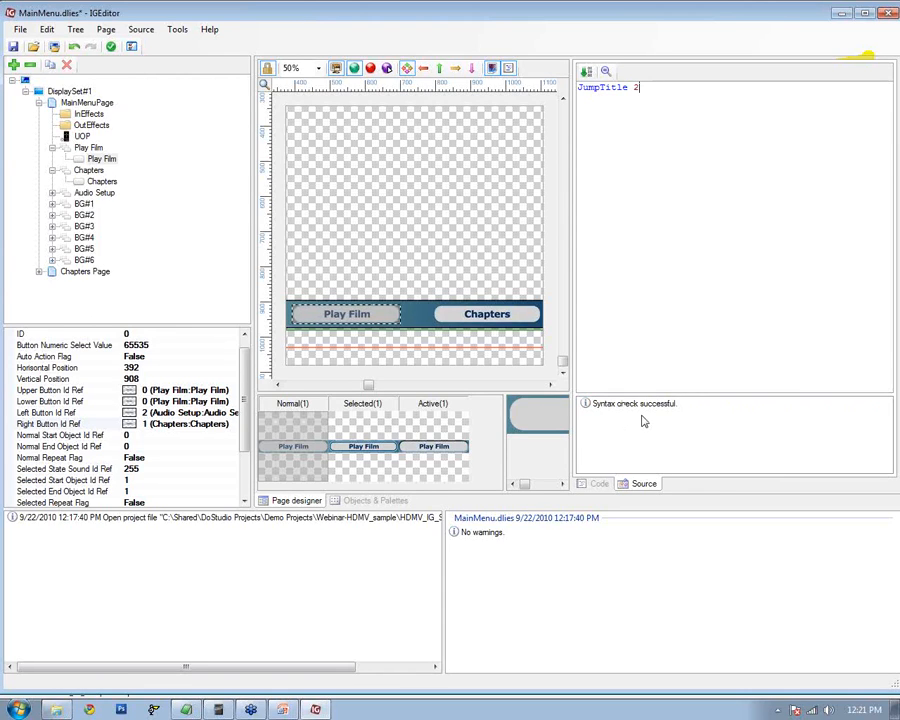
pyautogui.click(586, 72)
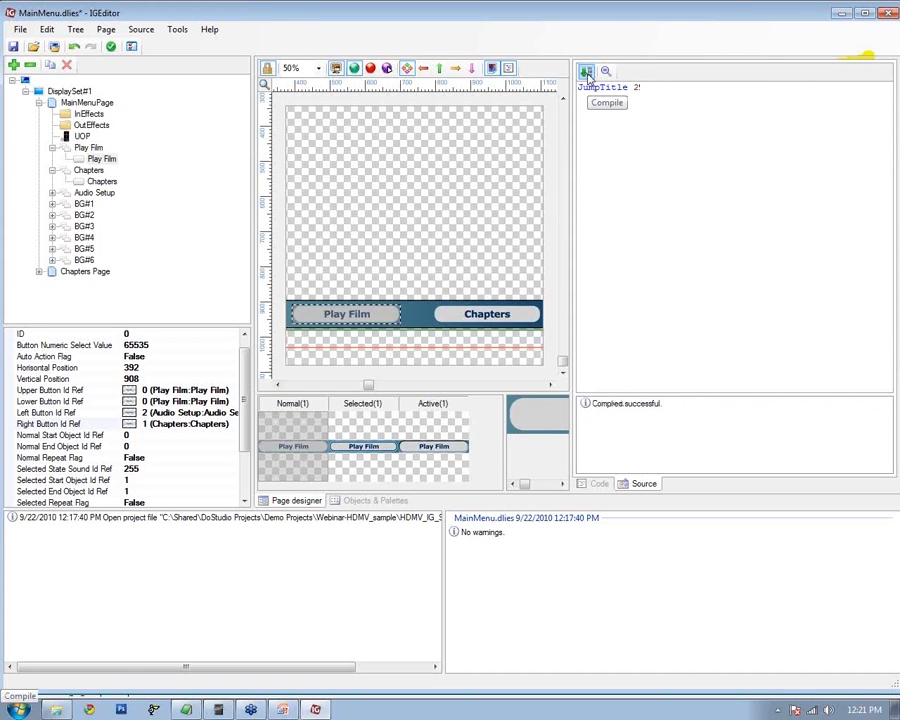
# Export the menu as a PES file, overwriting the existing MainMenu.pes in the HDMV_IG_Sample.IG folder
pyautogui.click(20, 30)
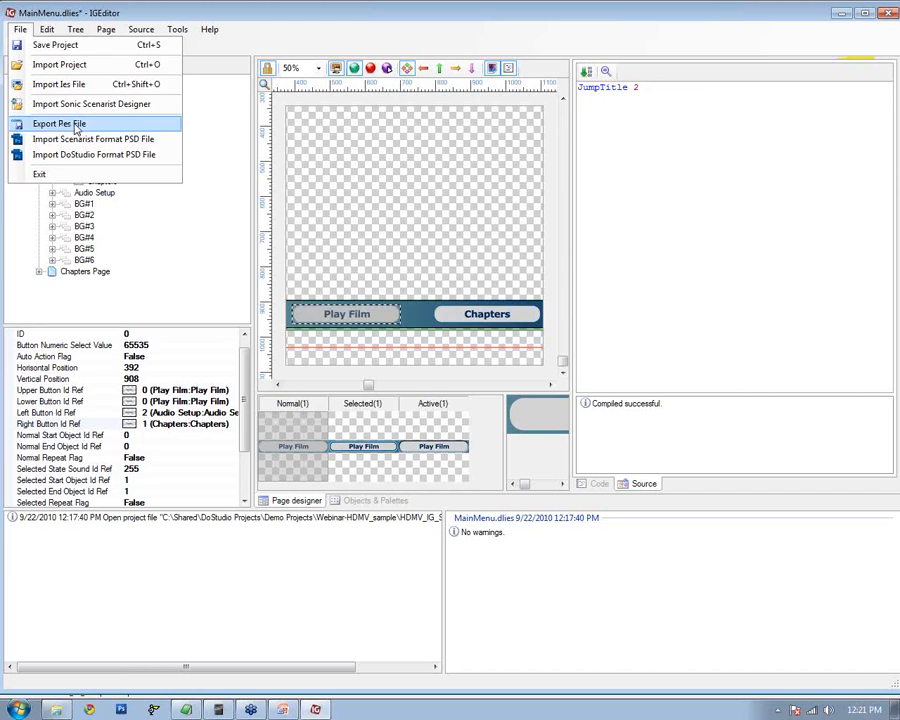
pyautogui.click(70, 124)
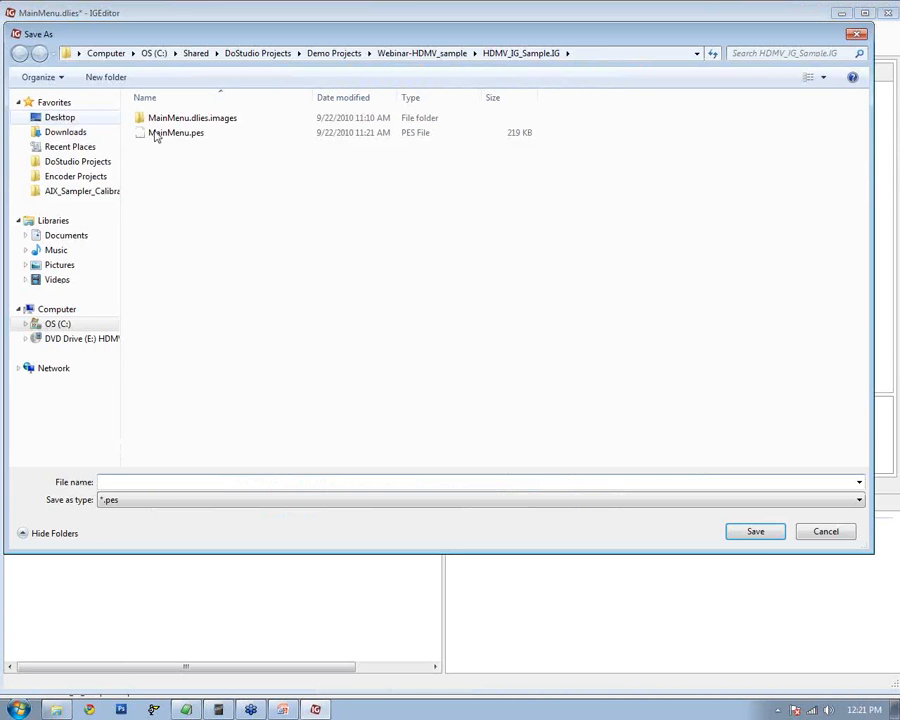
pyautogui.click(150, 135)
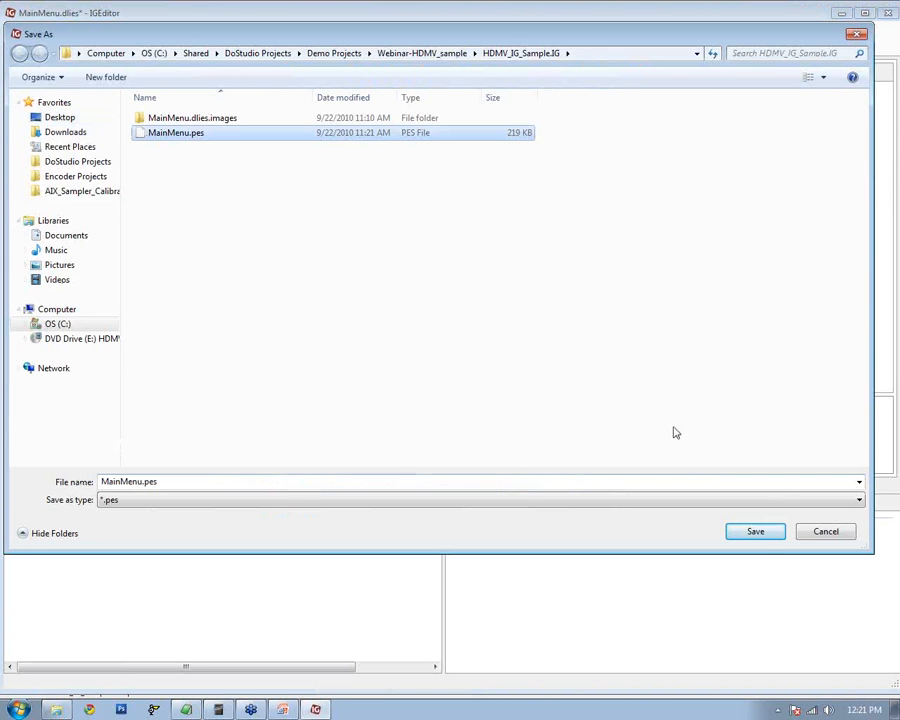
pyautogui.click(757, 534)
pyautogui.click(486, 361)
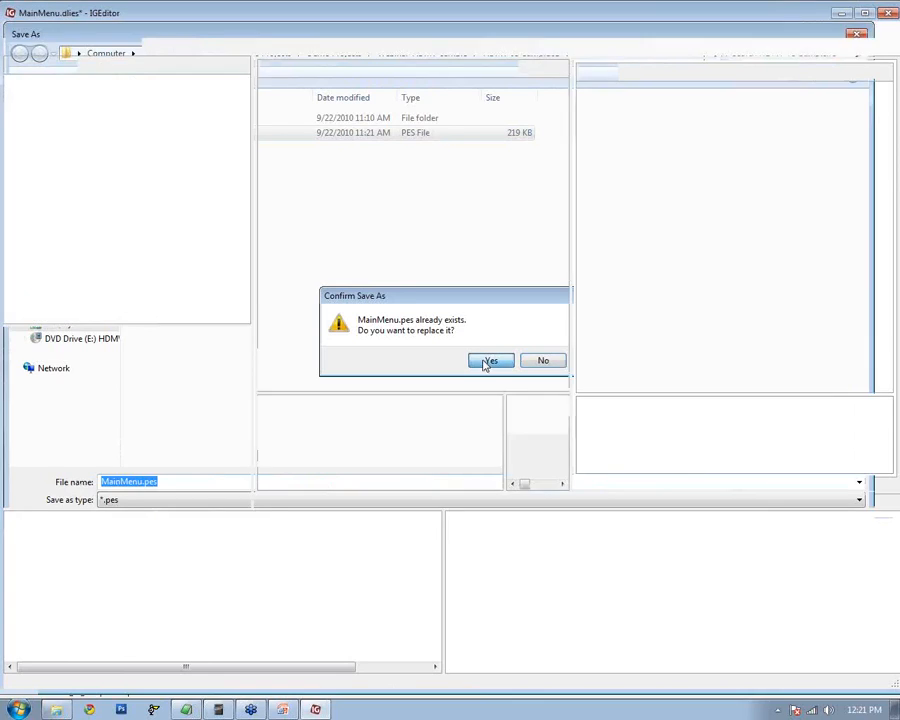
# Switch to DoStudio Authoring Edition and check the PES file path of the MainMenu subpath item
pyautogui.click(218, 709)
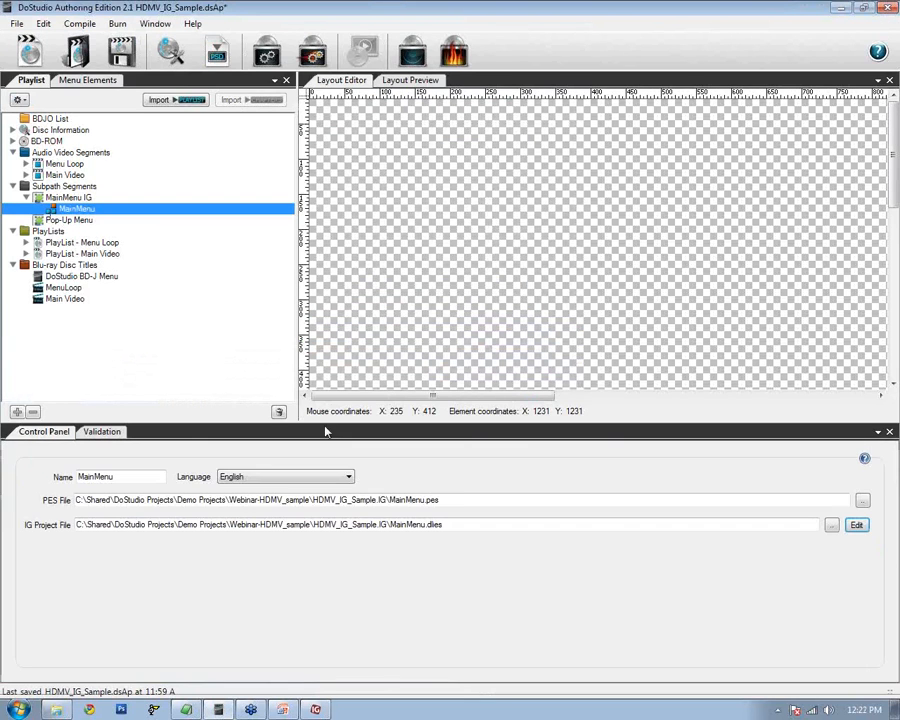
pyautogui.click(449, 501)
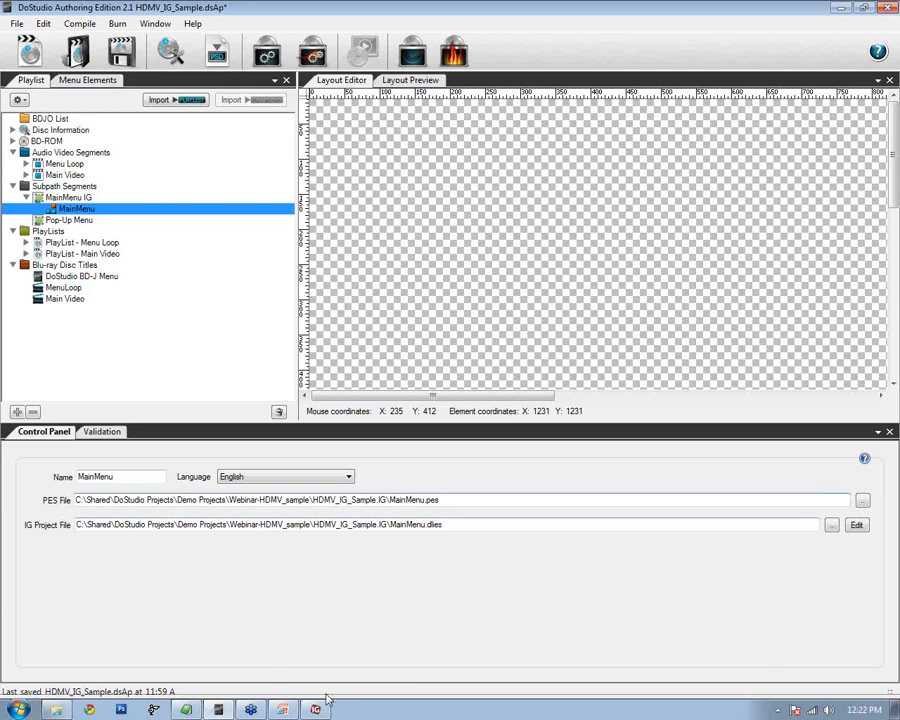
pyautogui.click(289, 711)
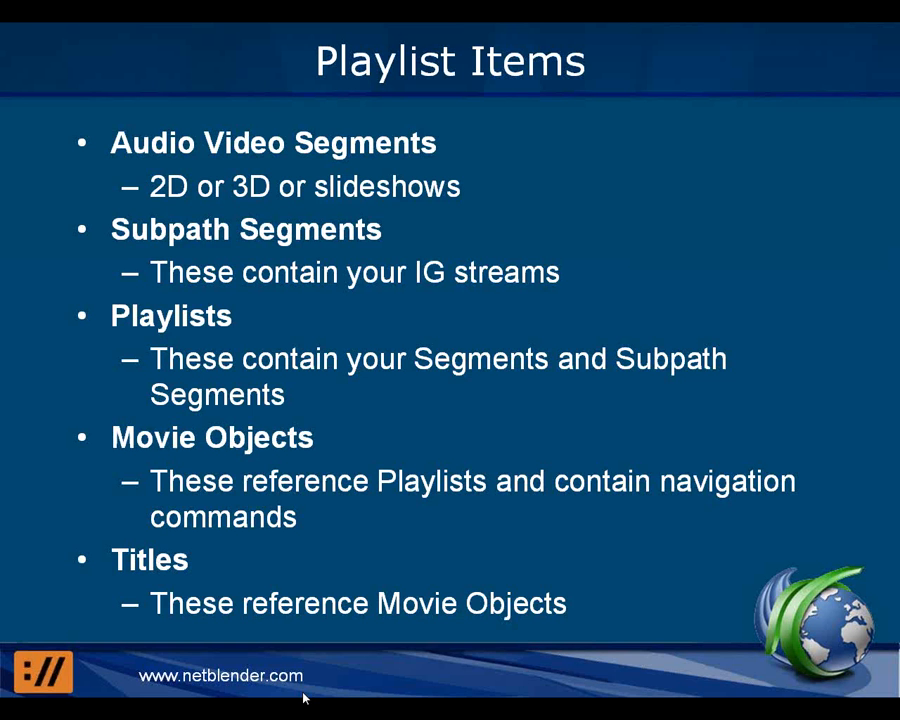
pyautogui.click(536, 402)
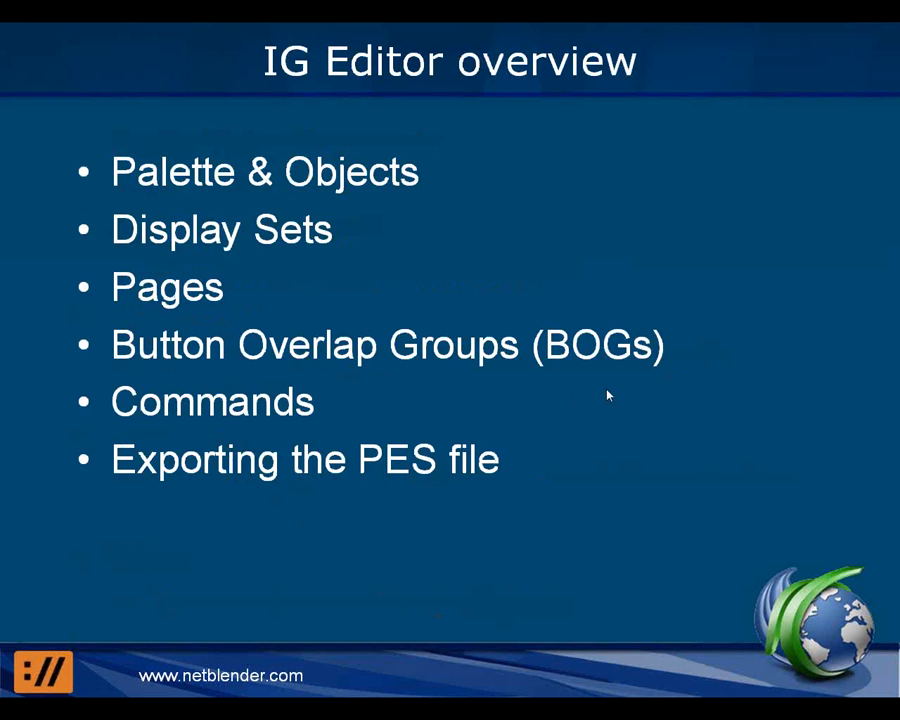
pyautogui.click(607, 396)
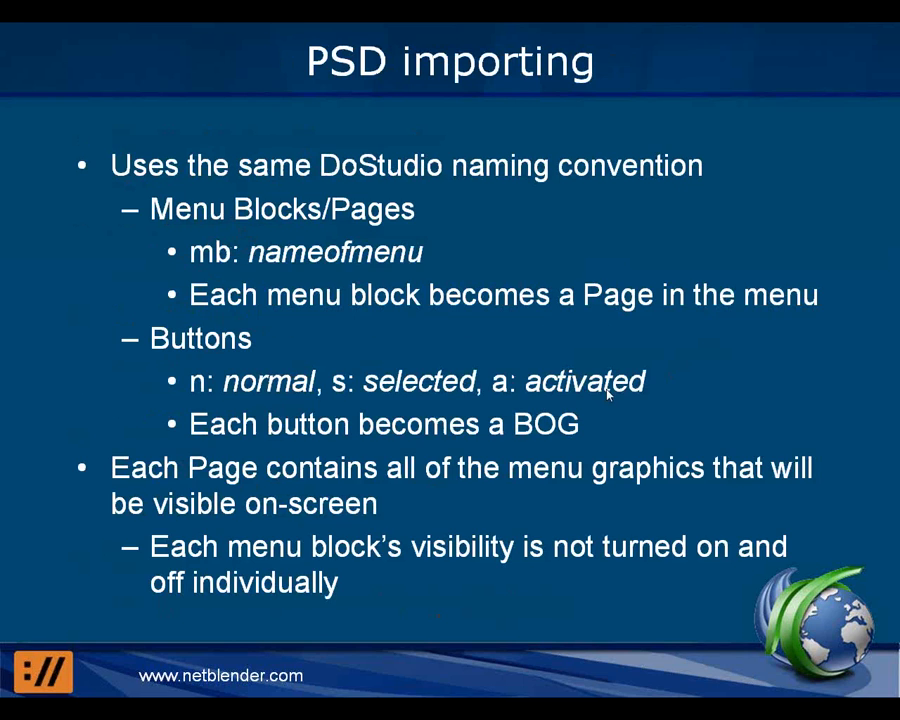
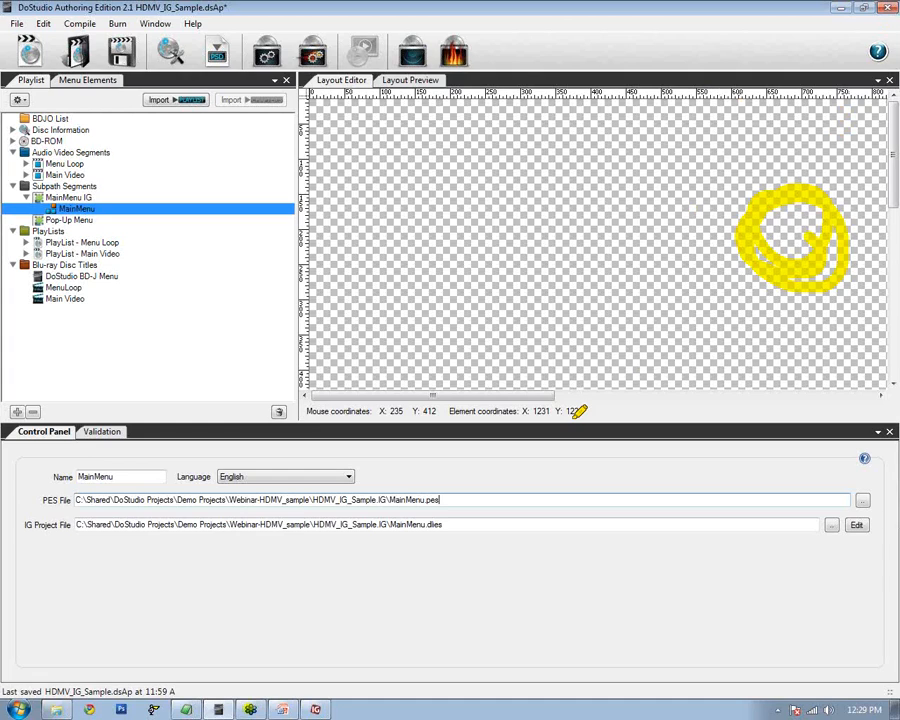
pyautogui.hotkey('alt', 'Tab')
pyautogui.hotkey('alt', 'Tab')
pyautogui.hotkey('alt', 'Tab')
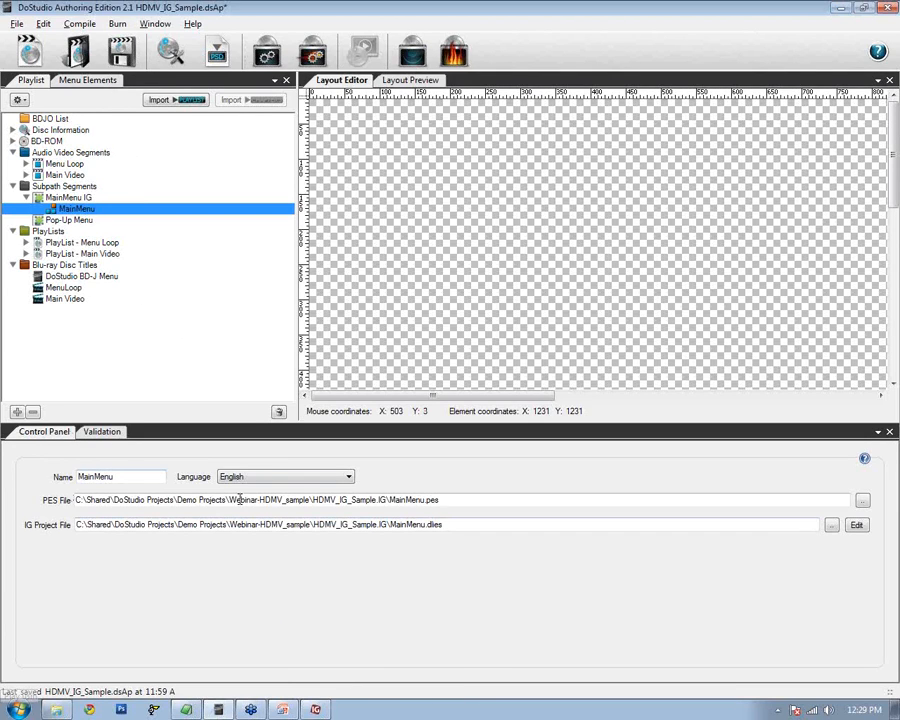
# Switch to IGEditor and widen the page designer area so the menu's entire button bar fits in view
pyautogui.click(315, 709)
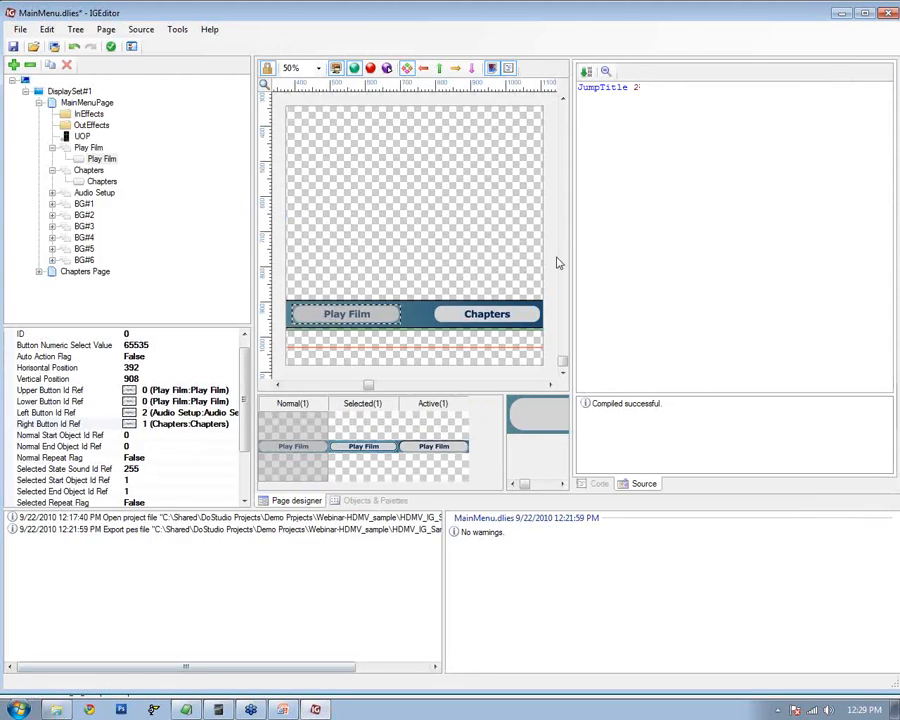
pyautogui.click(318, 68)
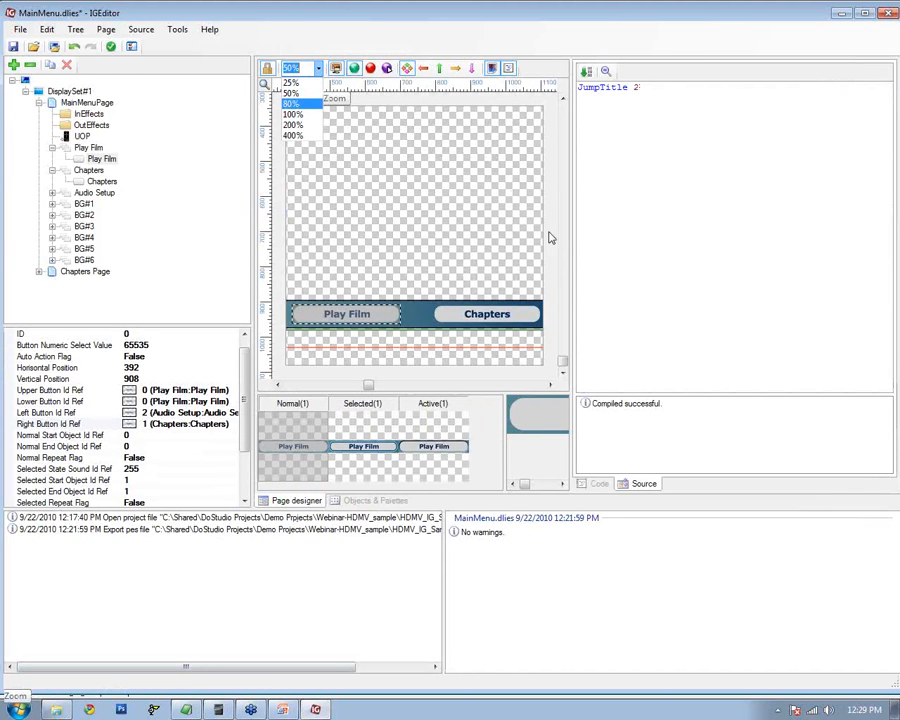
pyautogui.click(397, 160)
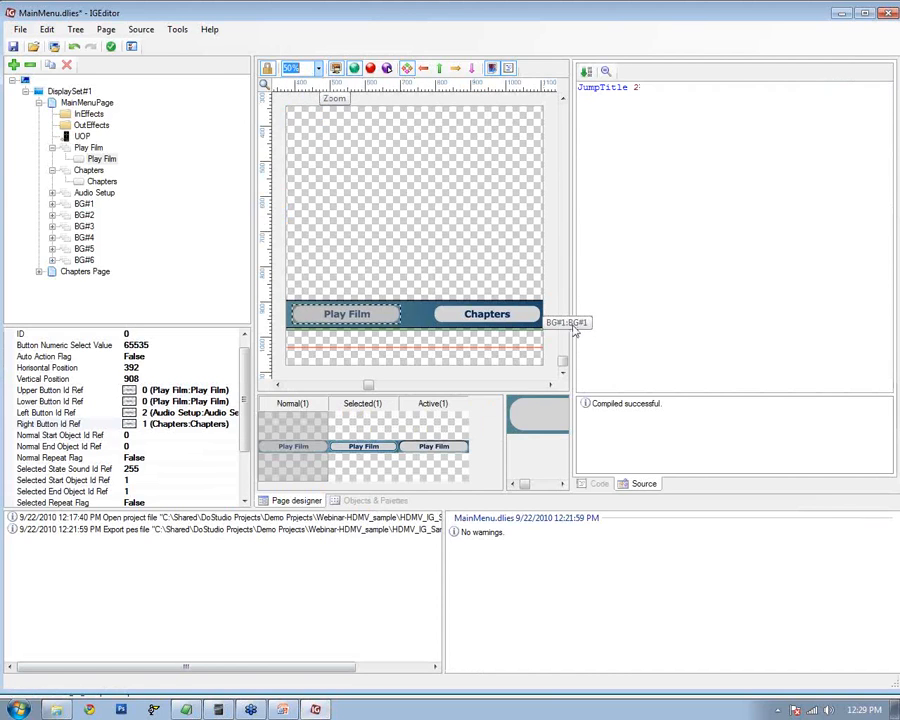
pyautogui.moveTo(570, 321); pyautogui.dragTo(766, 331)
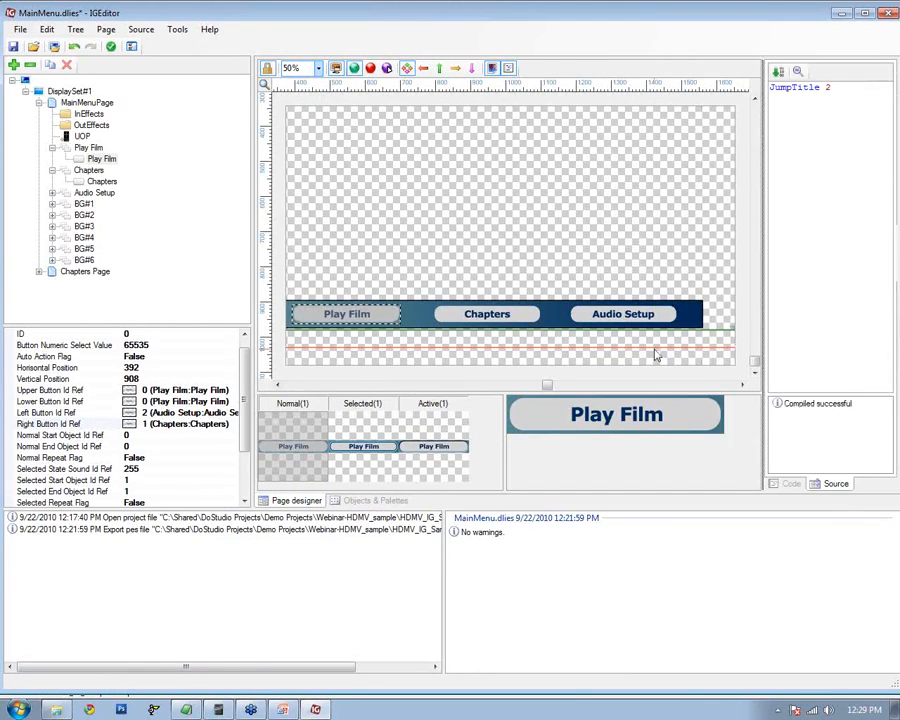
pyautogui.moveTo(546, 385); pyautogui.dragTo(500, 390)
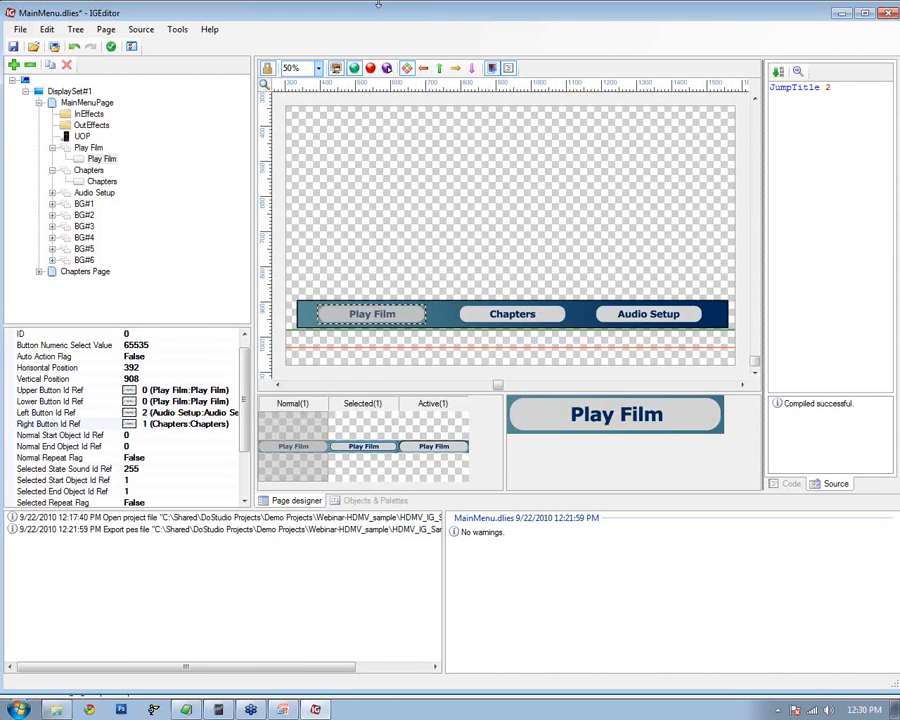
# Review the project's file import options and display the Chapters Page in the page designer
pyautogui.click(39, 103)
pyautogui.click(21, 30)
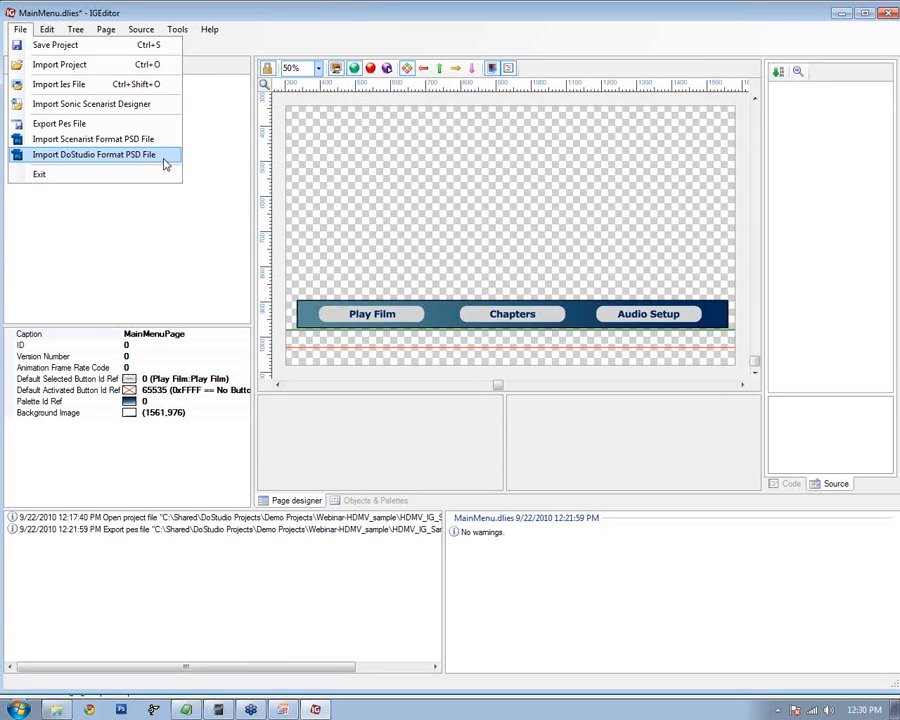
pyautogui.click(300, 20)
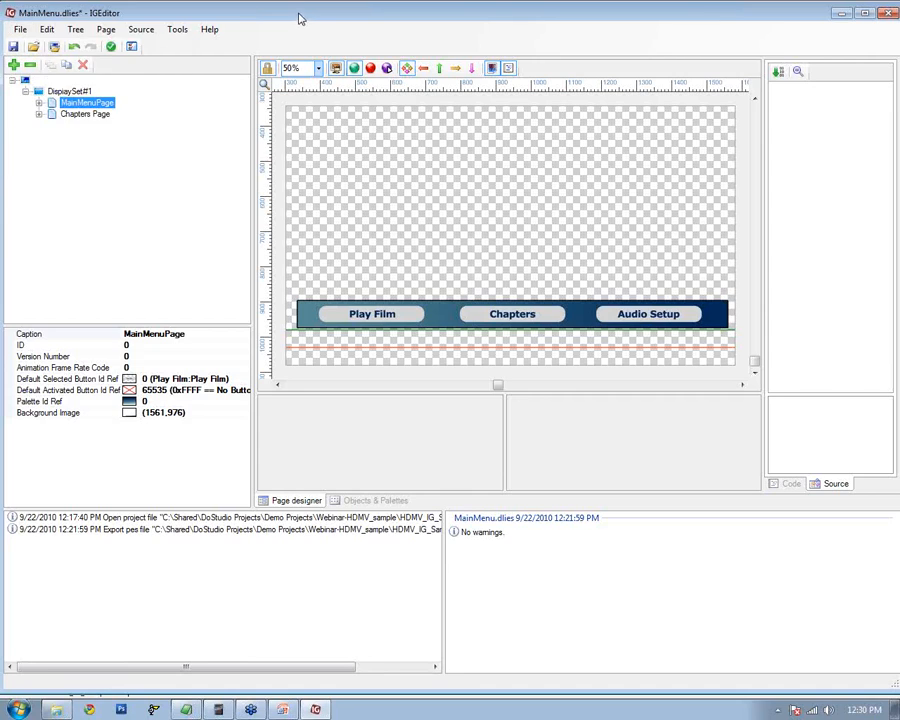
pyautogui.click(53, 115)
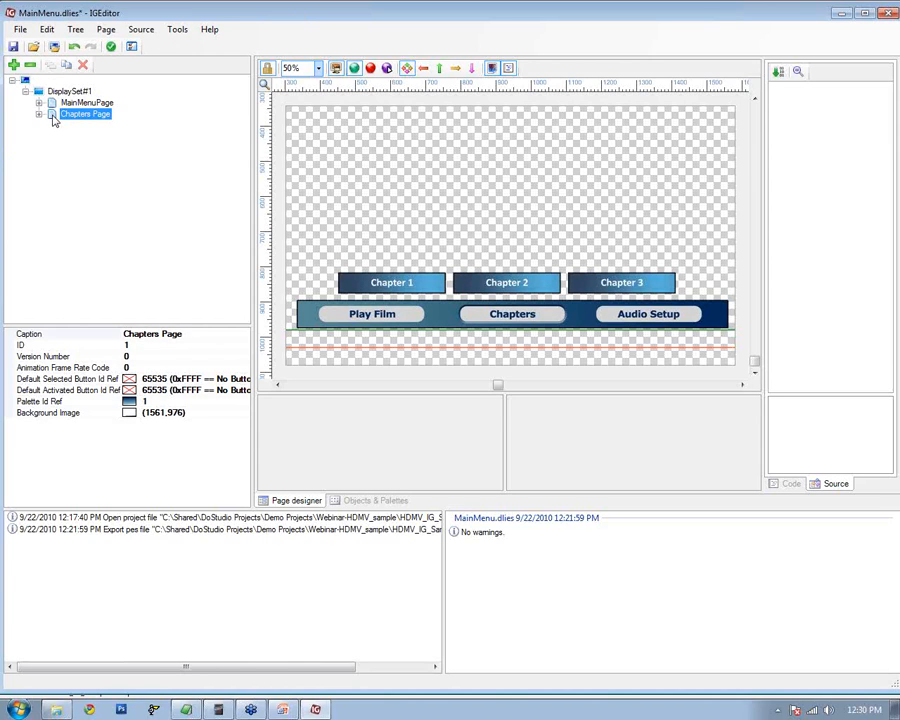
pyautogui.click(38, 102)
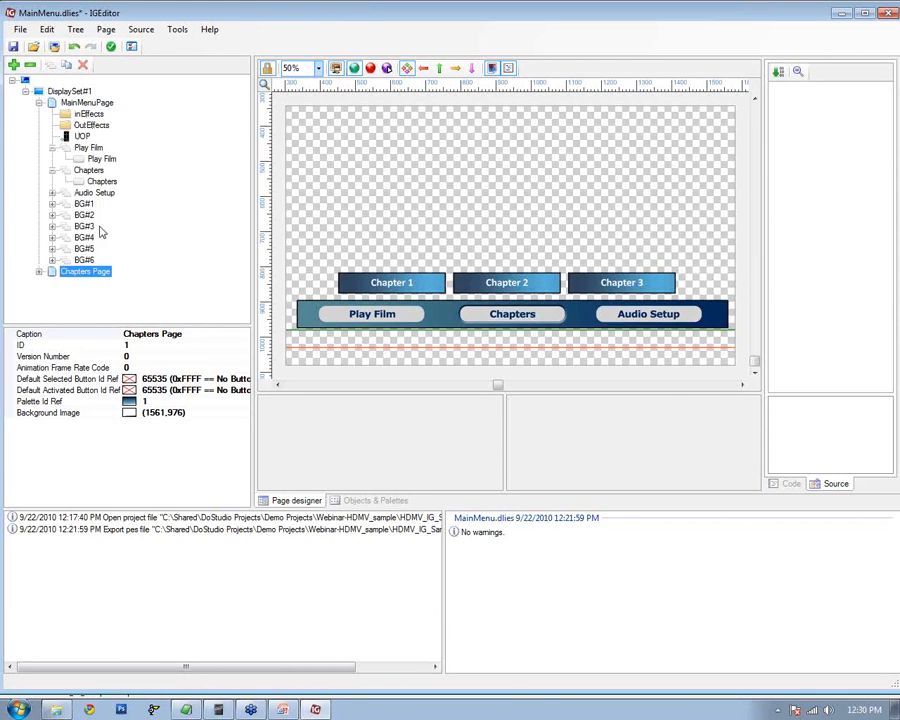
# Switch to DoStudio Authoring Edition, dock the Control Panel and Validation panels alongside the Layout Editor, and show the Control Panel
pyautogui.click(219, 709)
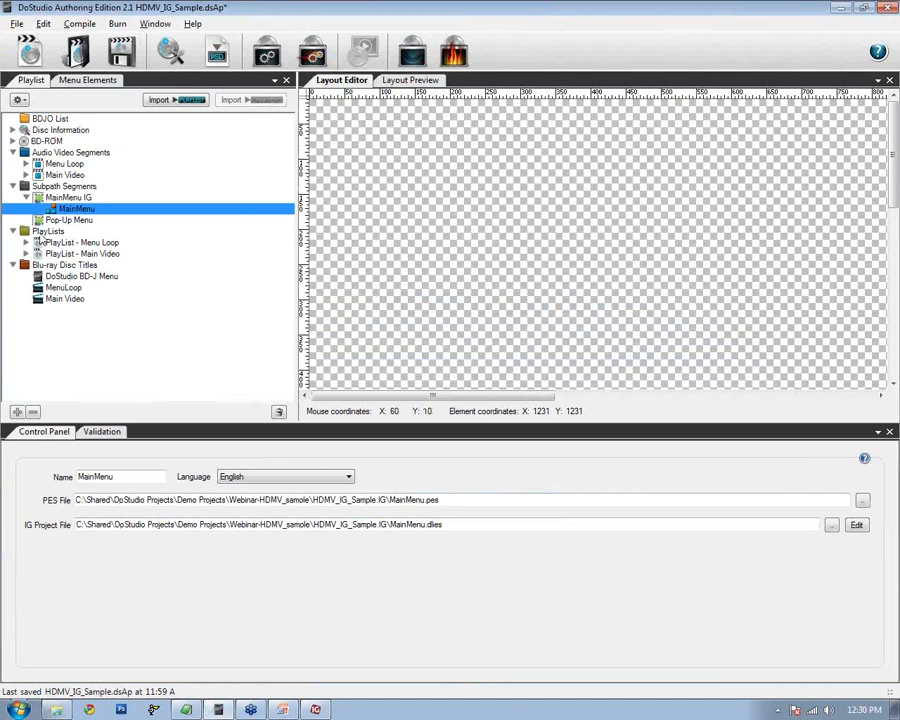
pyautogui.moveTo(66, 430); pyautogui.dragTo(598, 256)
pyautogui.moveTo(40, 432); pyautogui.dragTo(597, 247)
pyautogui.click(412, 82)
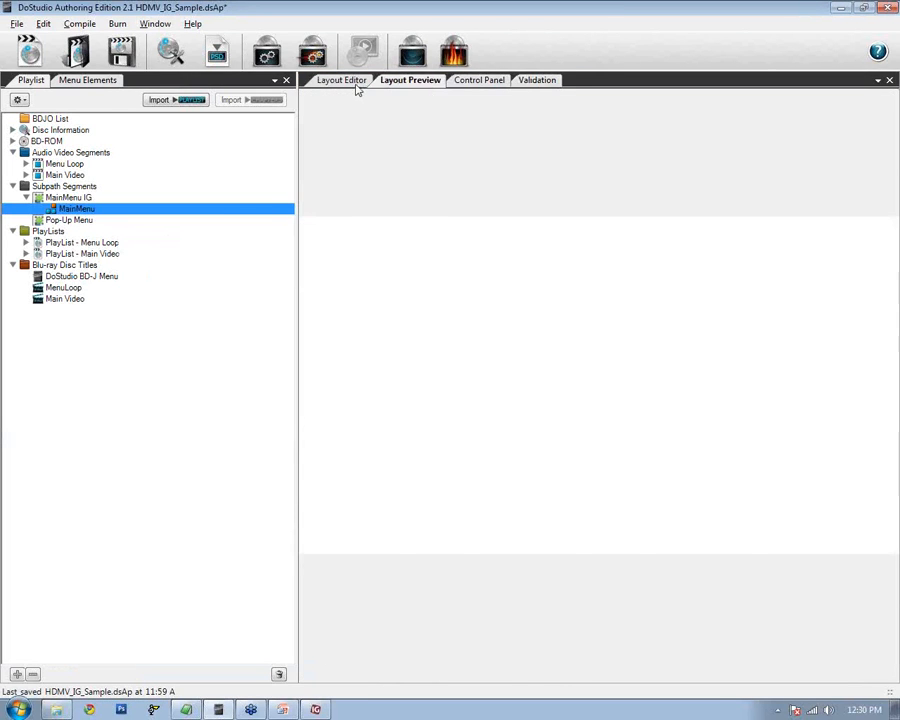
pyautogui.click(342, 81)
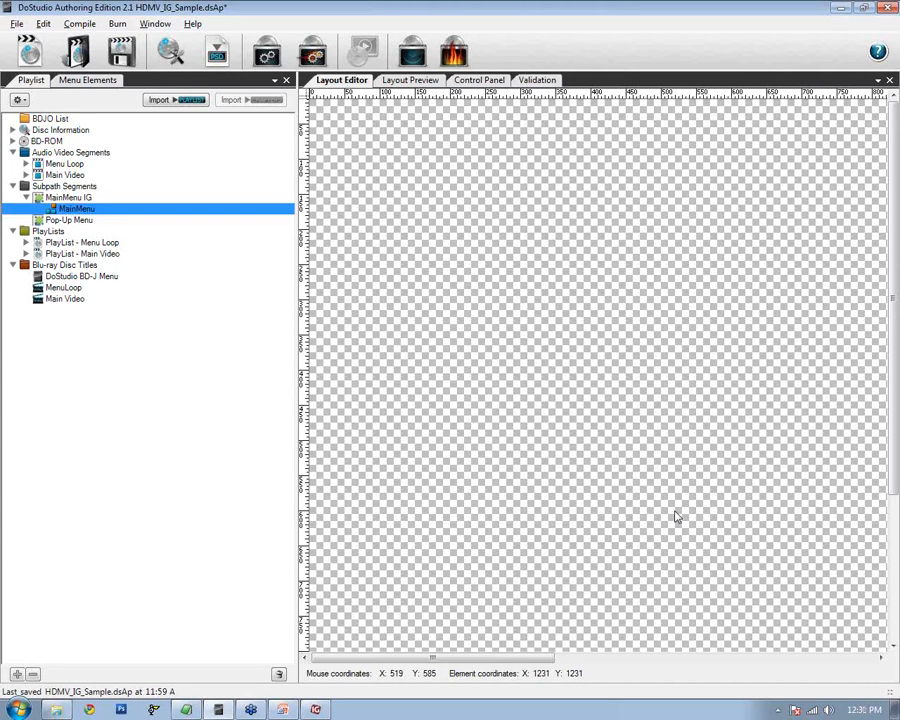
pyautogui.click(479, 80)
# Minimize IGEditor and inspect the Menu Loop and Main Video segments and the MainMenu subpath item in DoStudio
pyautogui.click(315, 709)
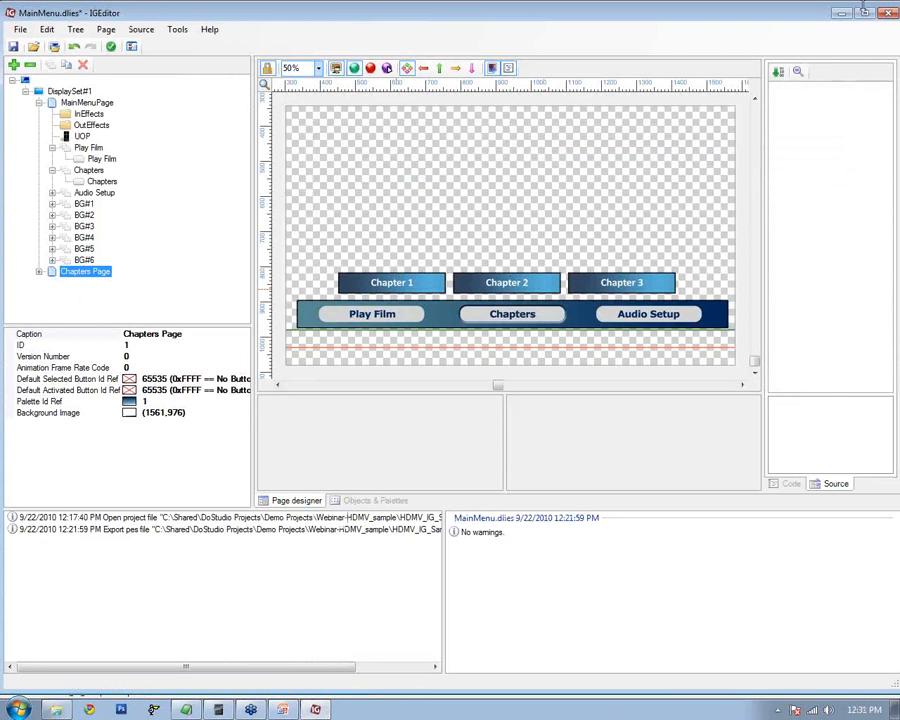
pyautogui.click(843, 13)
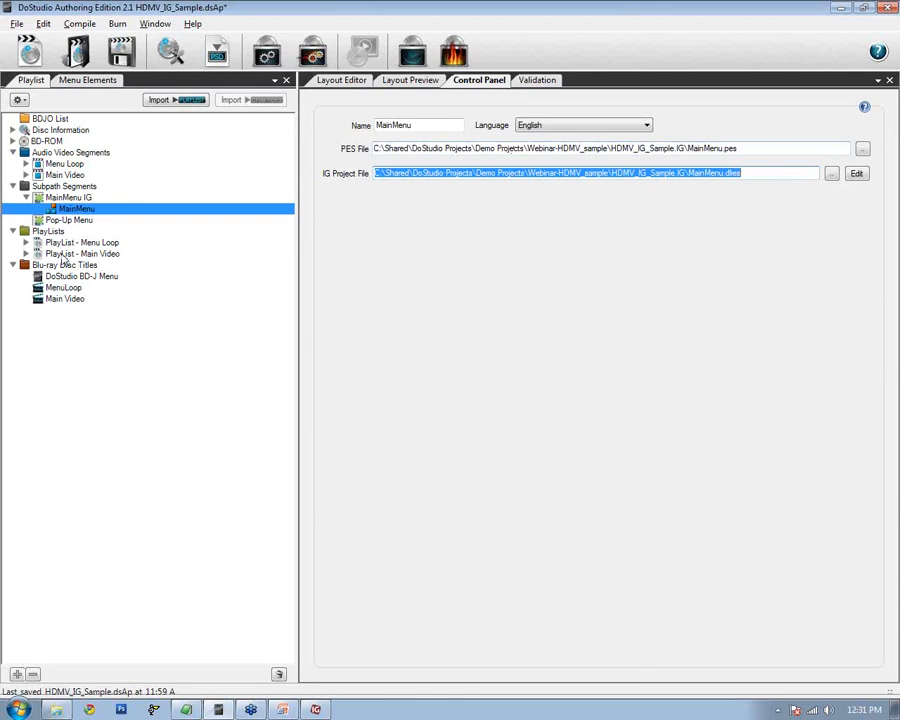
pyautogui.click(40, 164)
pyautogui.click(37, 174)
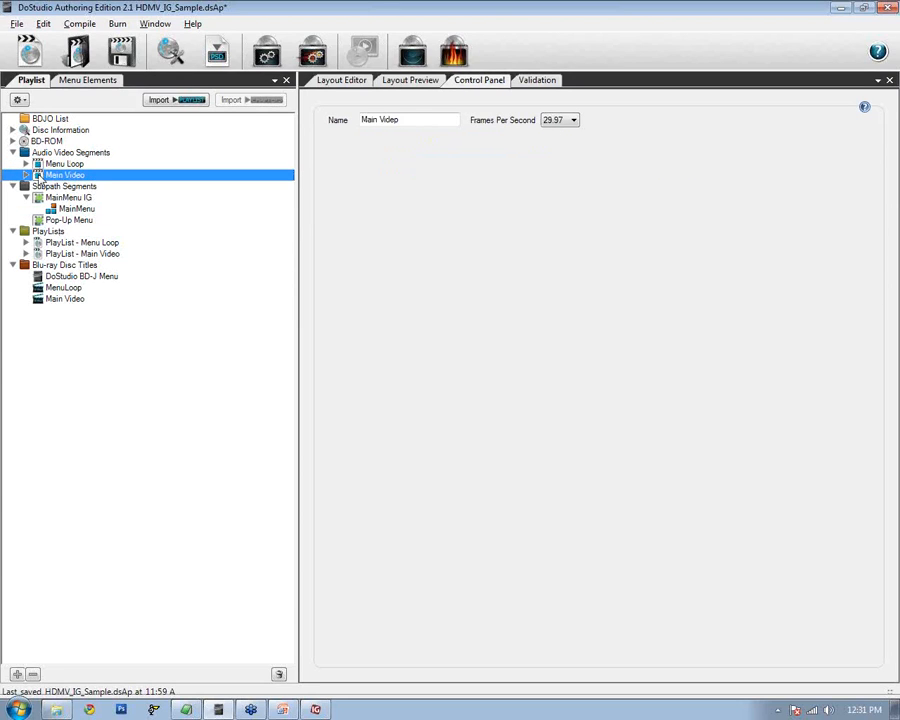
pyautogui.click(40, 164)
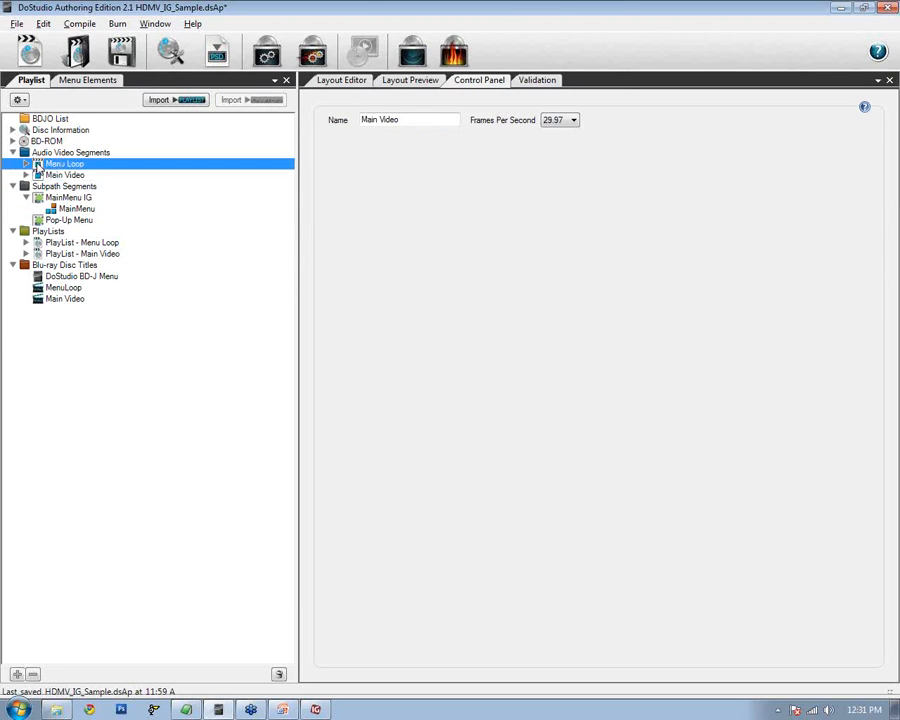
pyautogui.click(38, 175)
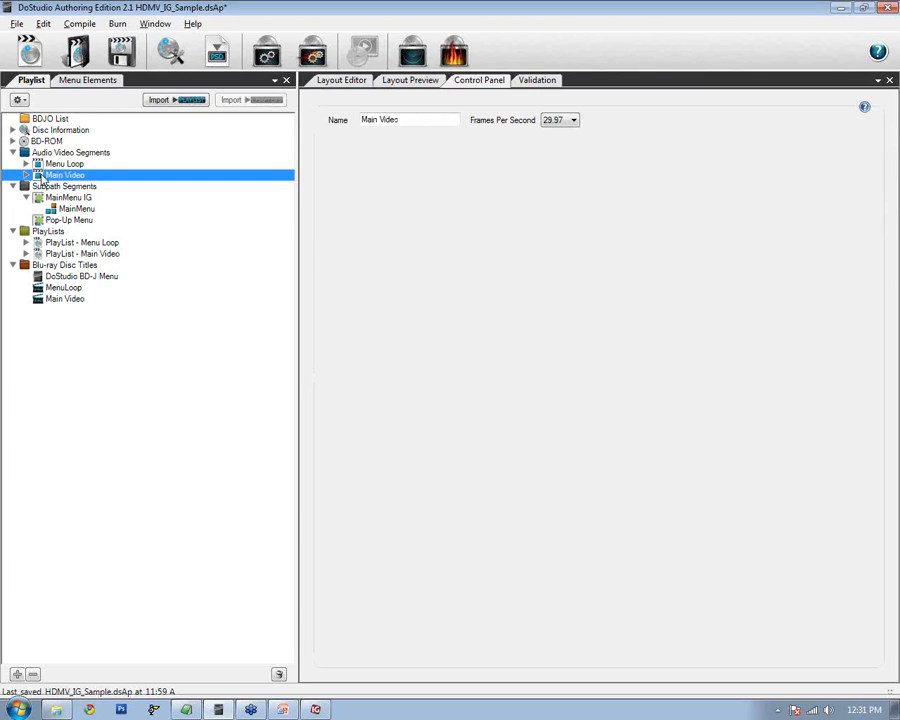
pyautogui.click(66, 208)
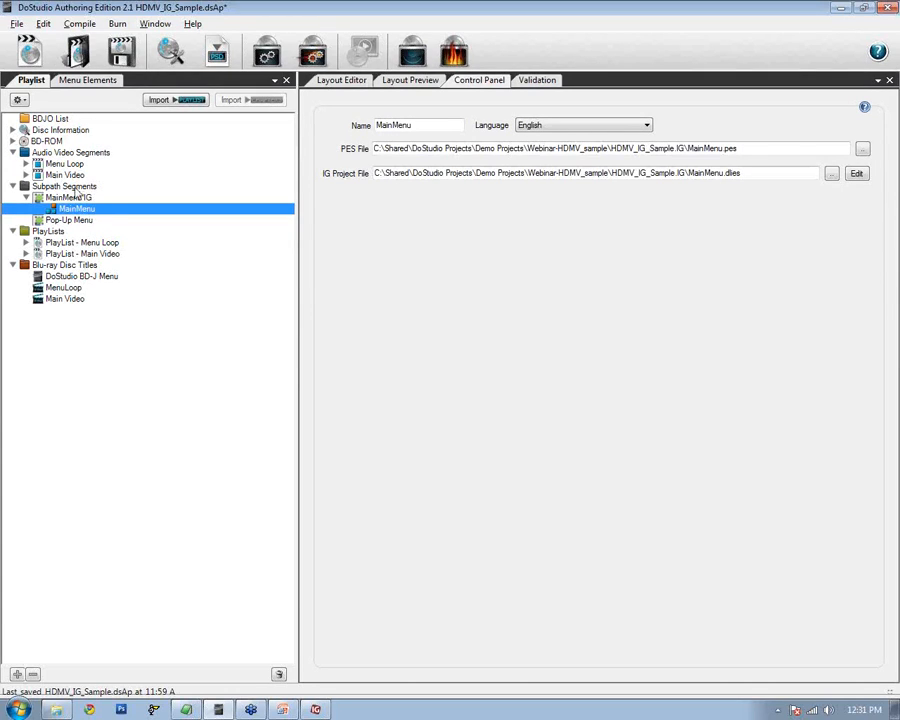
# Check the contents and playlist numbers of PlayList - Menu Loop and PlayList - Main Video
pyautogui.click(38, 244)
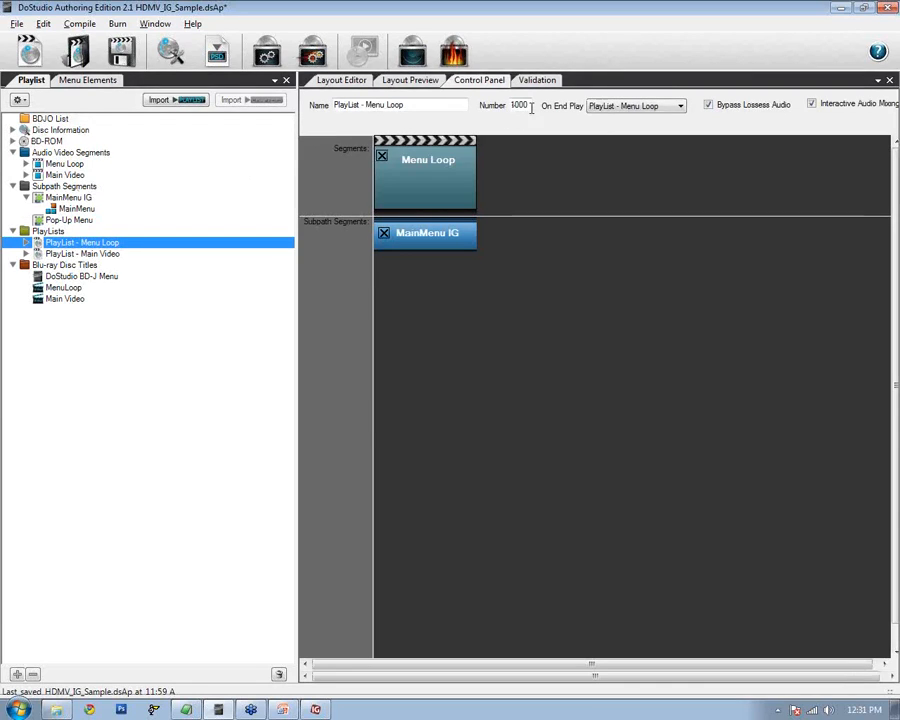
pyautogui.moveTo(528, 105); pyautogui.dragTo(506, 111)
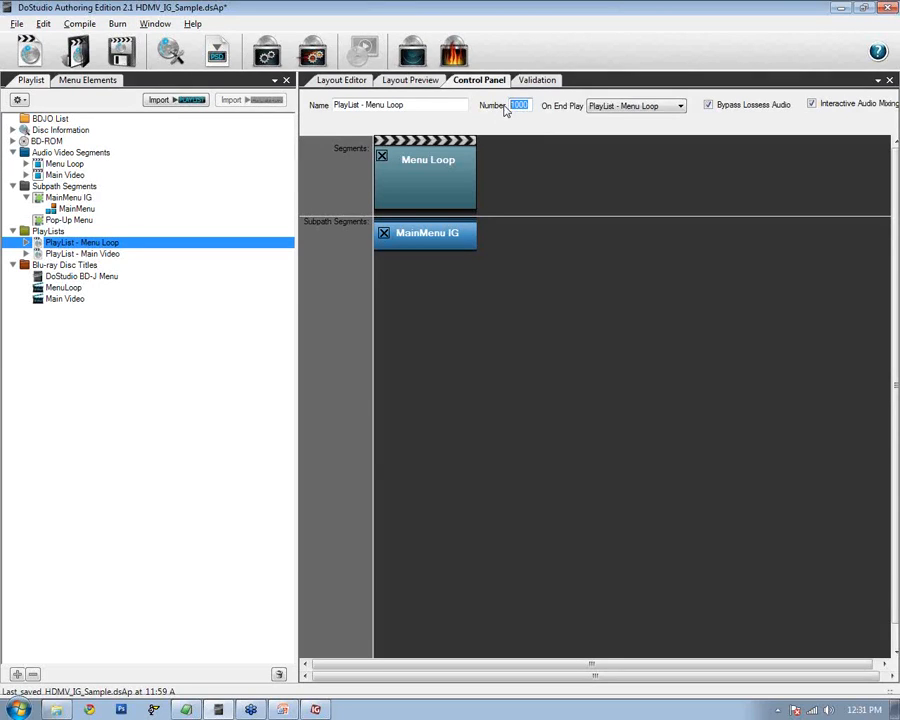
pyautogui.click(40, 255)
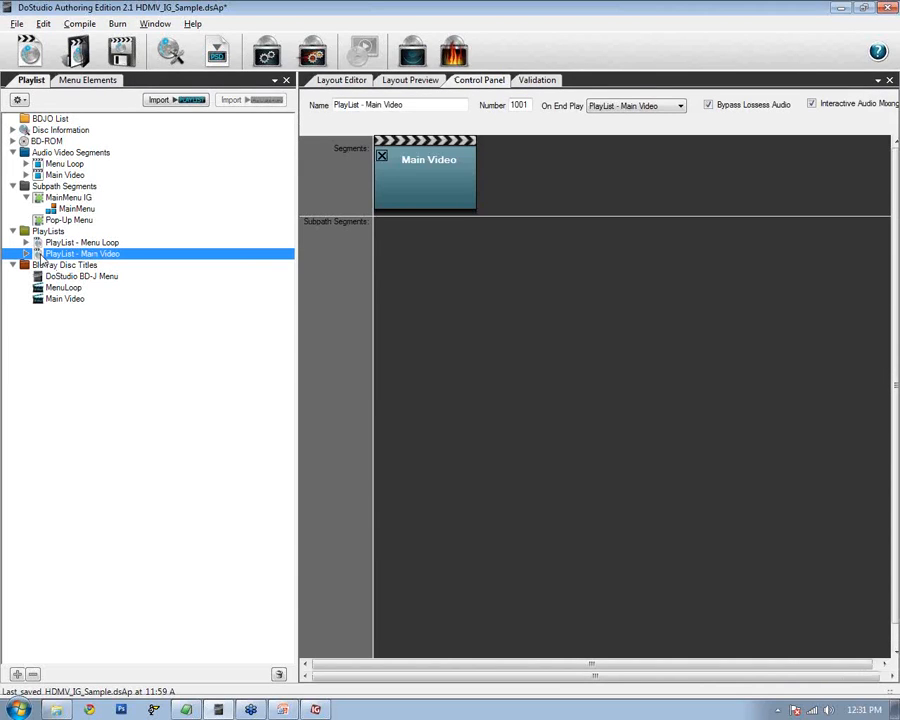
pyautogui.doubleClick(518, 104)
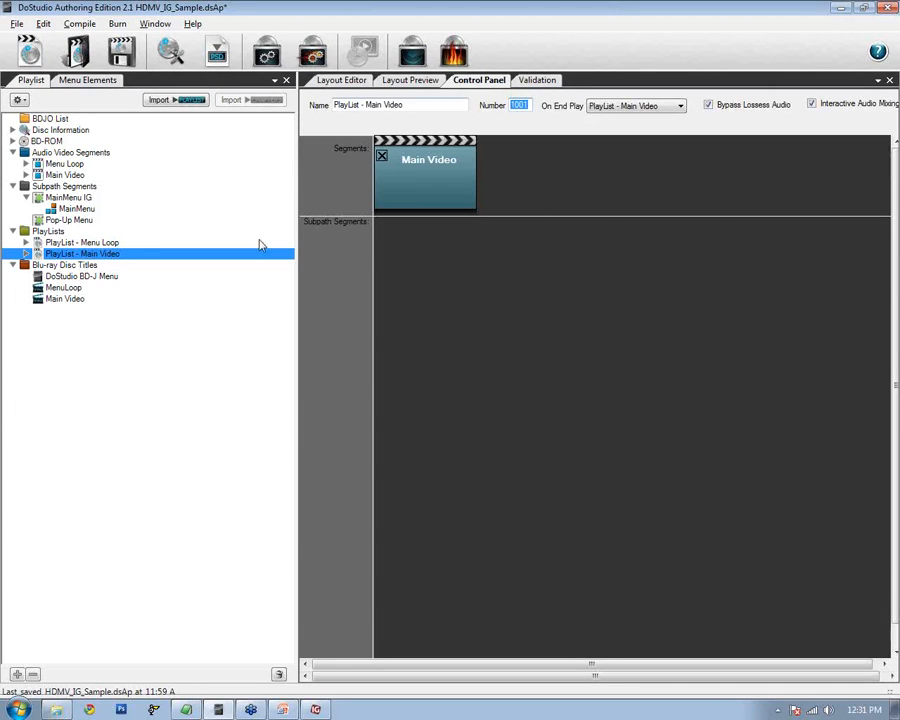
# Check the DoStudio BD-J Menu title's settings and open the Blu-ray Title Setup for the disc titles
pyautogui.click(40, 277)
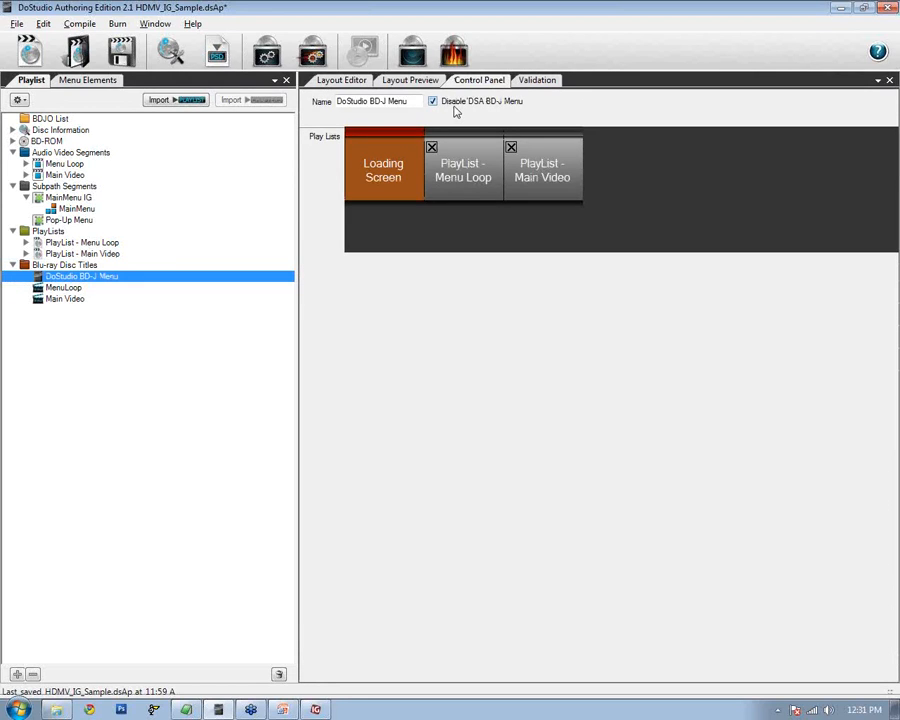
pyautogui.click(24, 265)
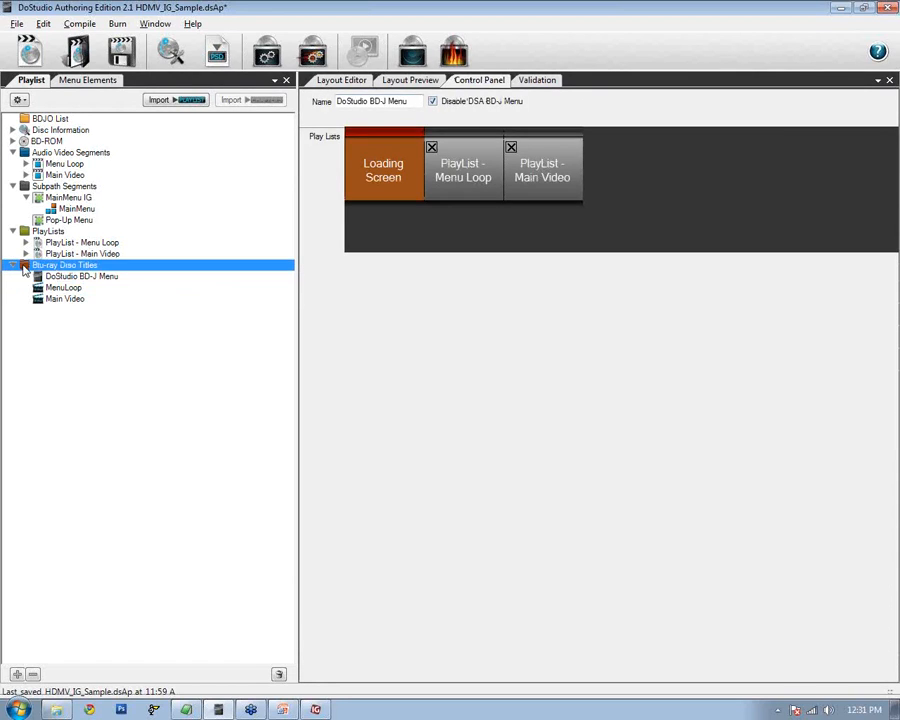
pyautogui.click(421, 108)
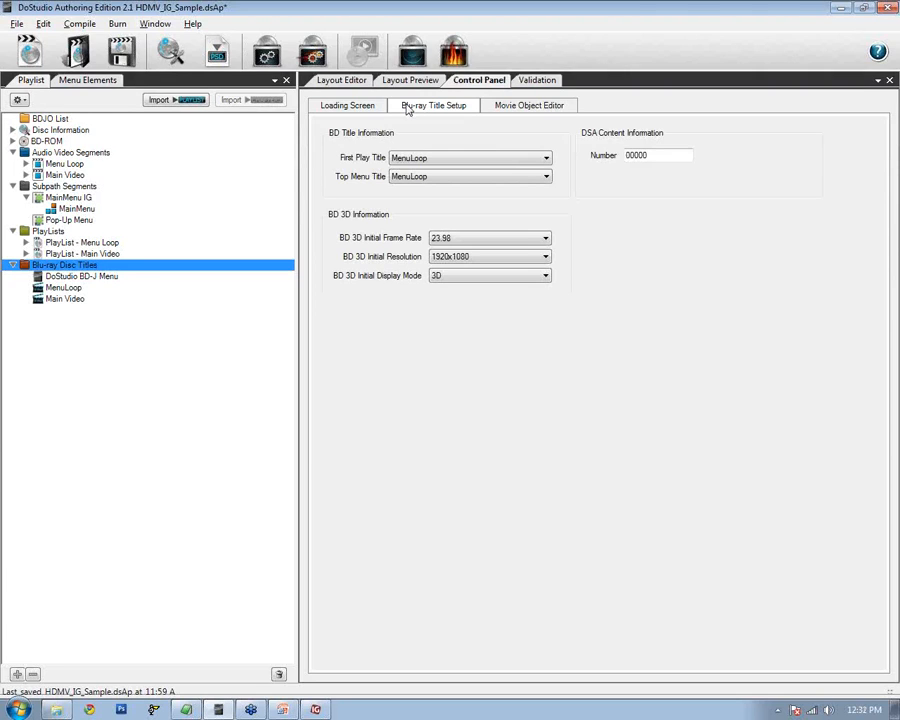
# Review the available First Play Title and Top Menu Title choices, keeping MenuLoop selected for both
pyautogui.click(538, 158)
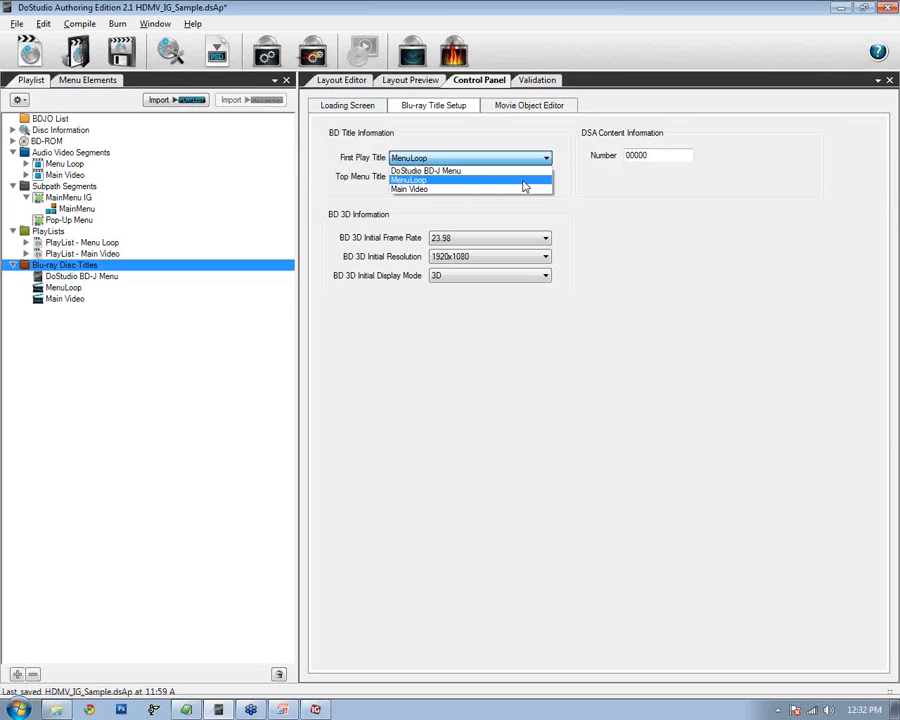
pyautogui.click(522, 180)
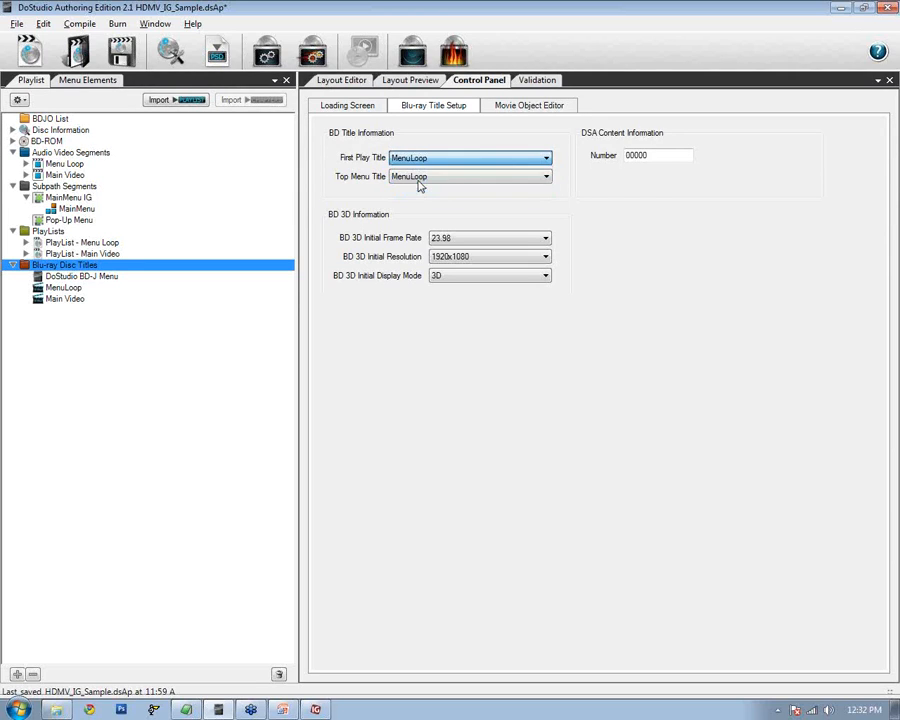
pyautogui.click(520, 177)
pyautogui.click(520, 177)
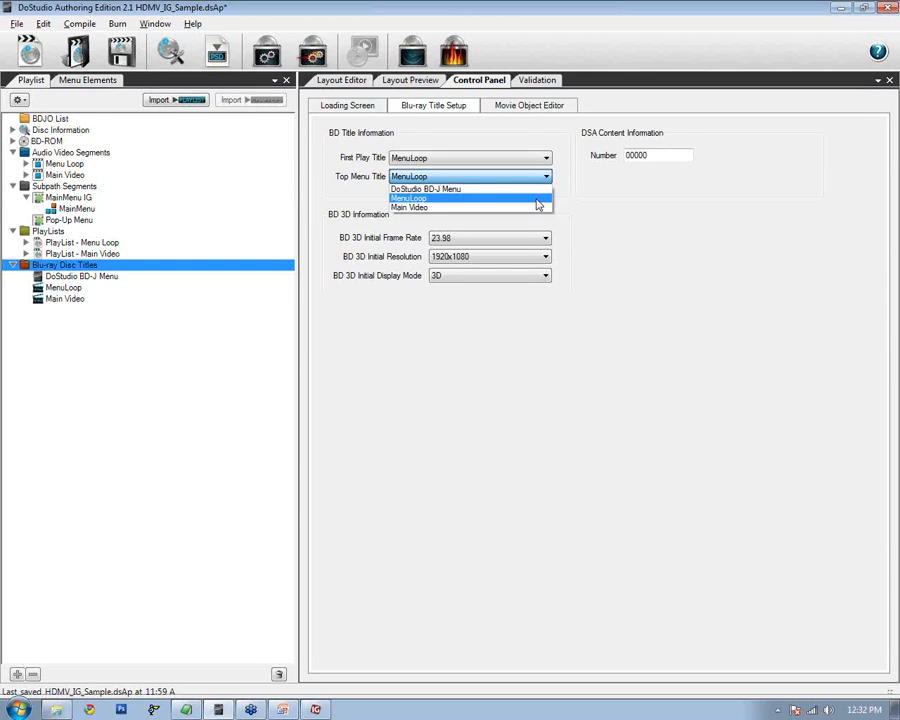
pyautogui.click(456, 200)
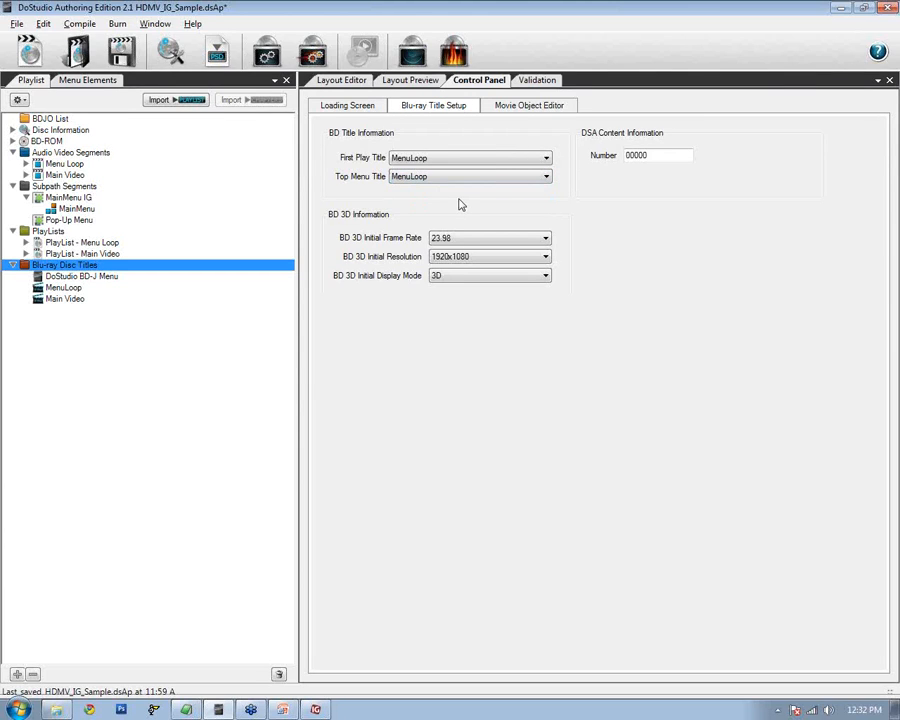
pyautogui.click(535, 162)
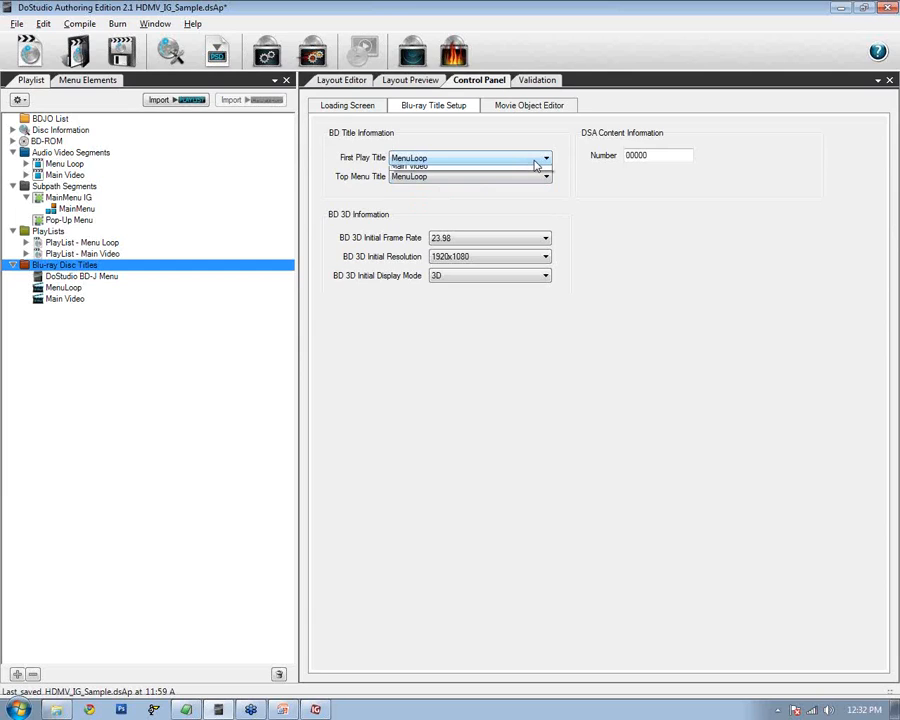
pyautogui.click(436, 178)
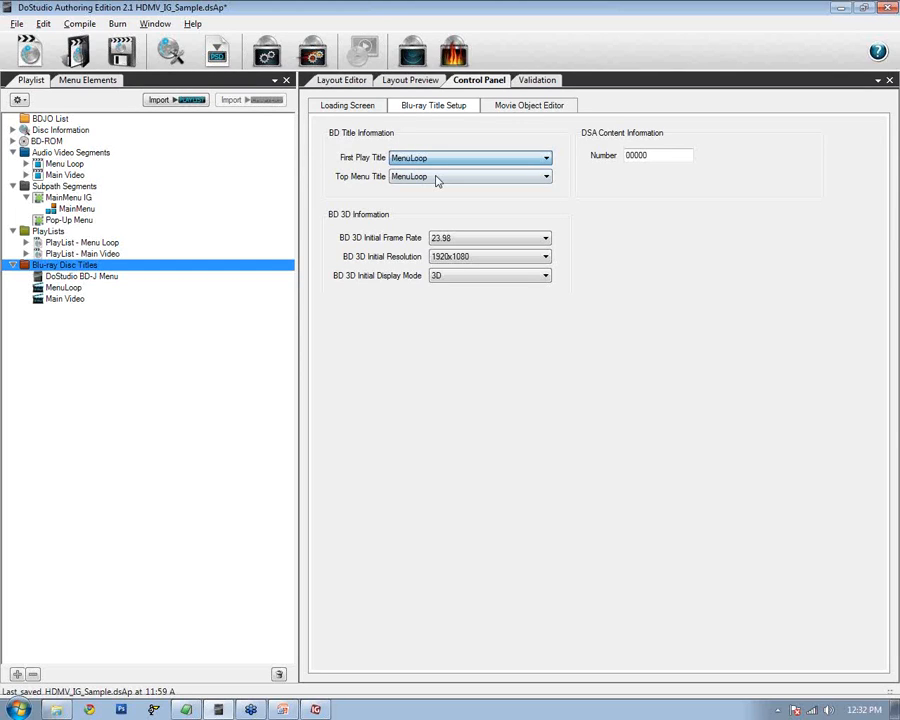
pyautogui.click(436, 183)
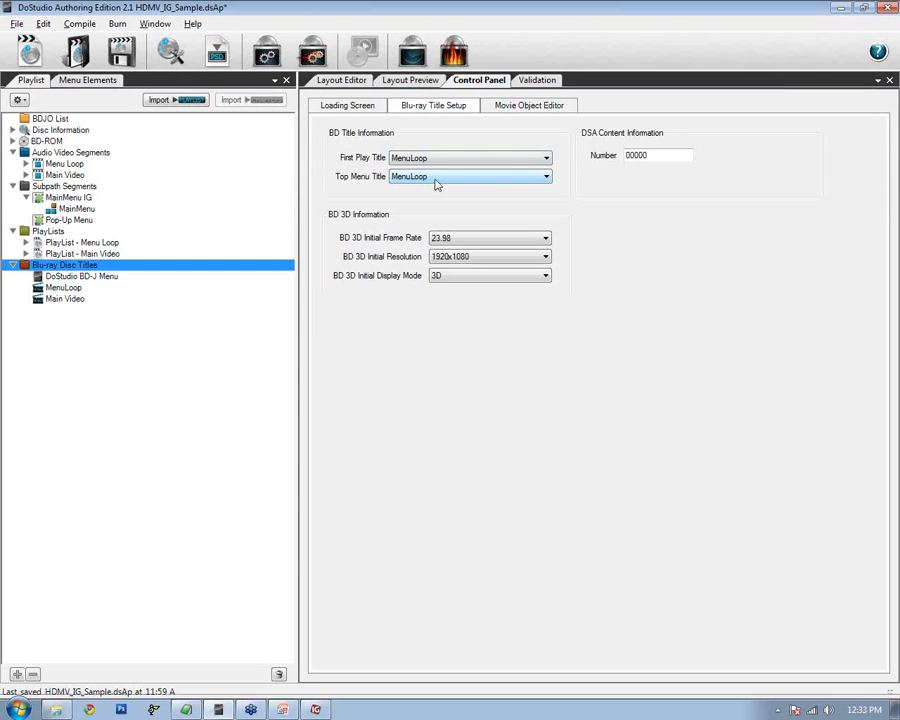
# Check the MenuLoop title's settings, then open the disc titles' Movie Object Editor and compare the commands of Movie Object #0 and #1
pyautogui.click(37, 288)
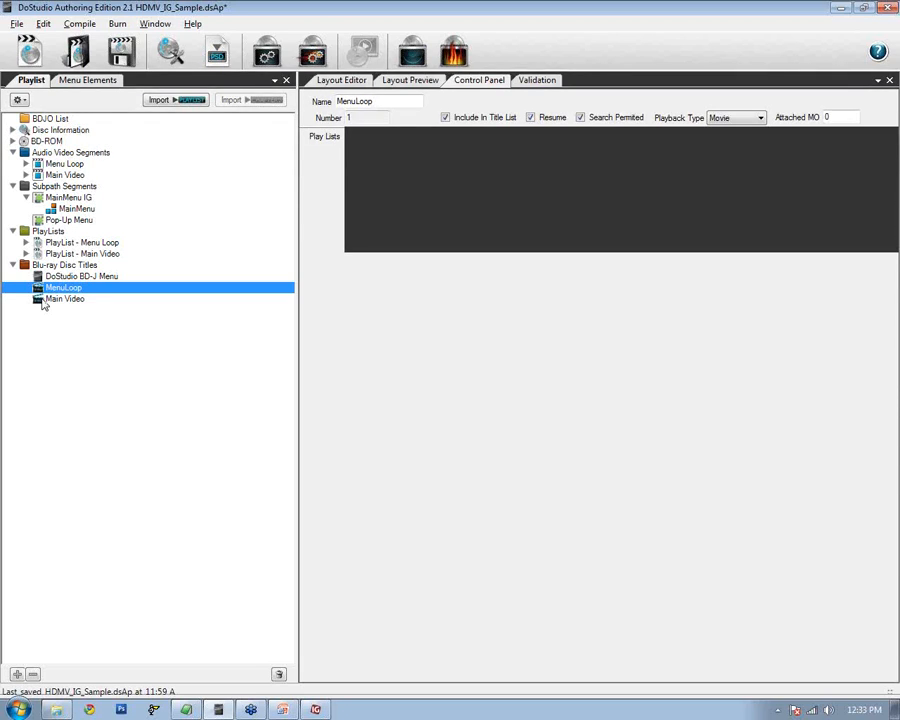
pyautogui.click(64, 264)
pyautogui.click(529, 106)
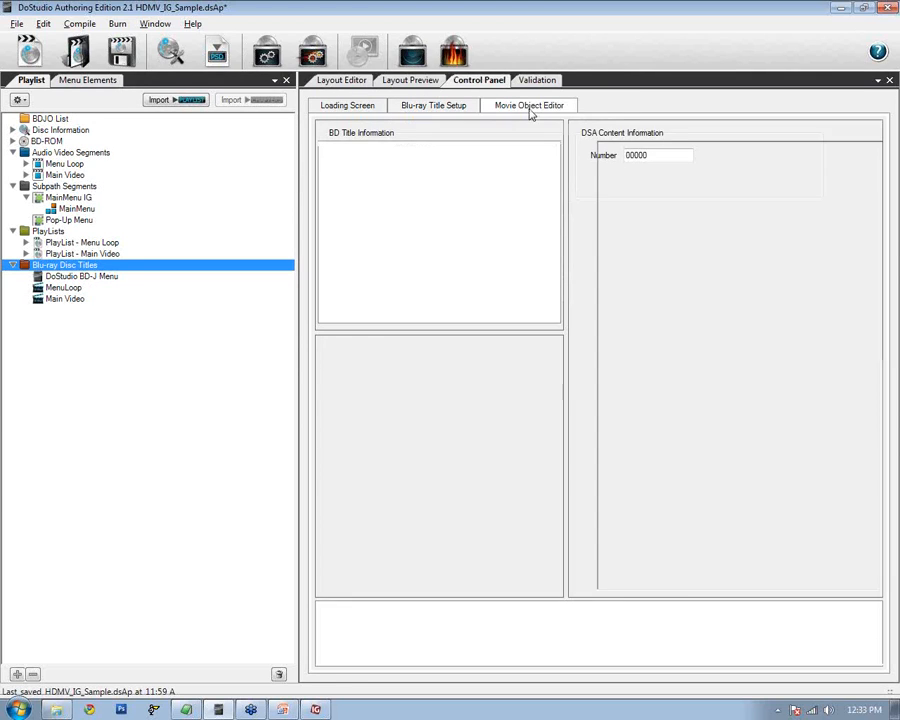
pyautogui.click(345, 160)
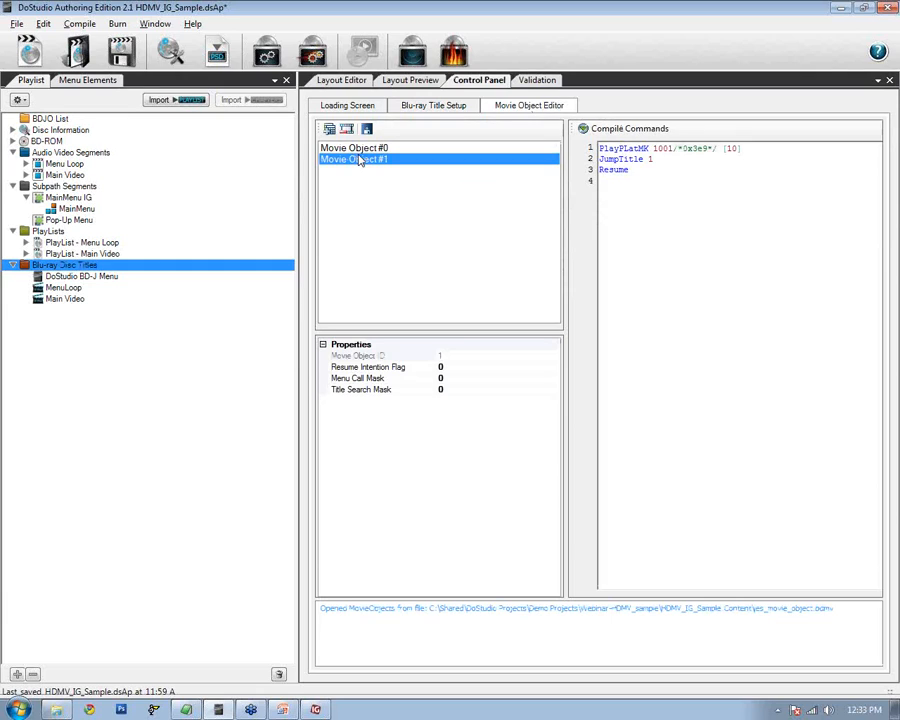
pyautogui.click(372, 149)
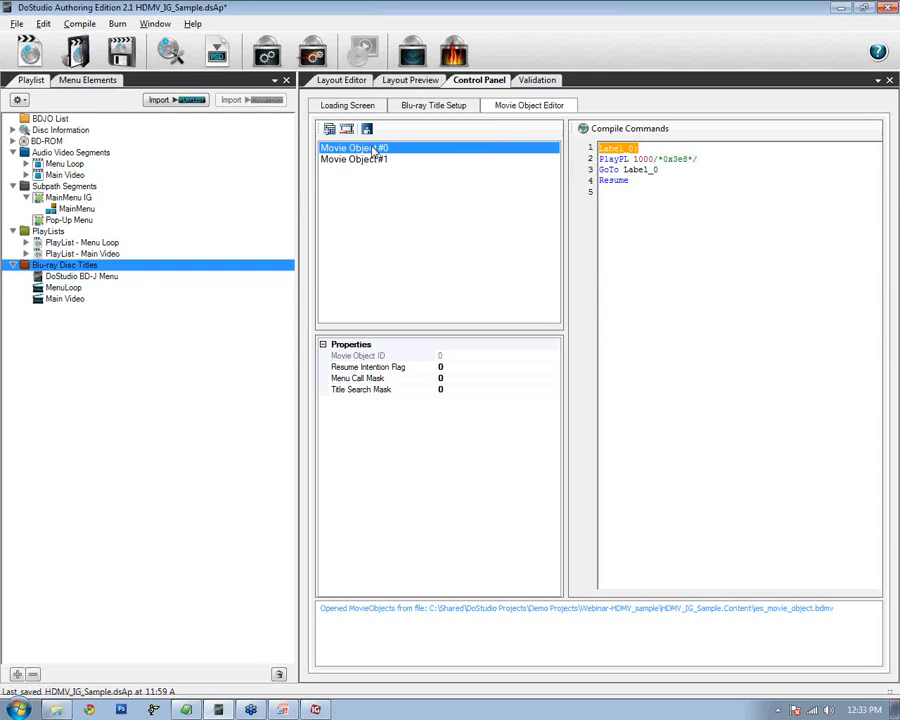
pyautogui.click(379, 163)
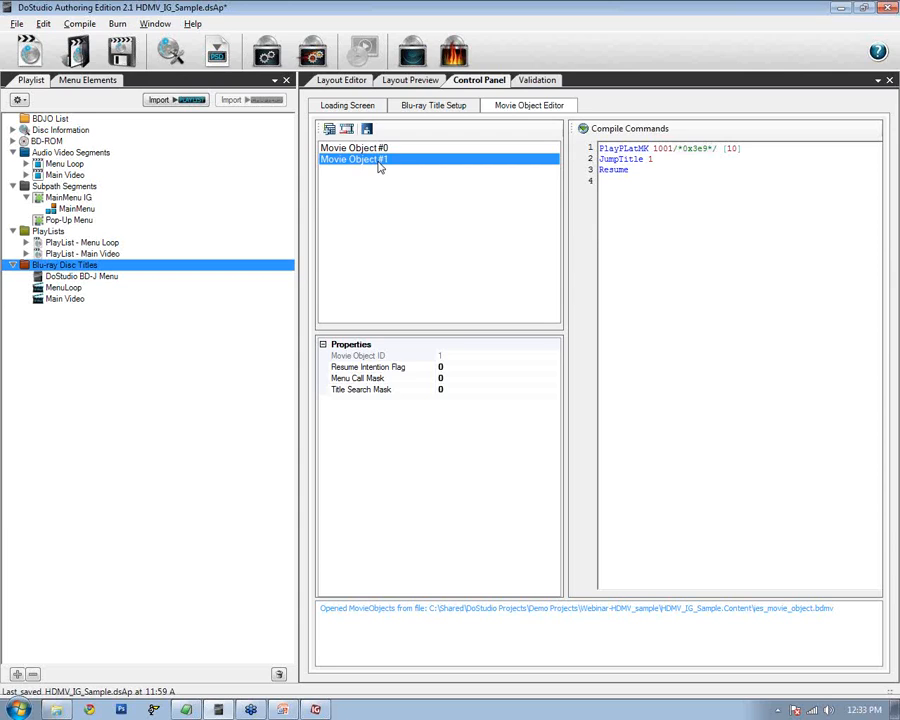
# Examine Movie Object #0's label and PlayPL command, and compare the referenced playlist with the number of PlayList - Menu Loop
pyautogui.click(356, 148)
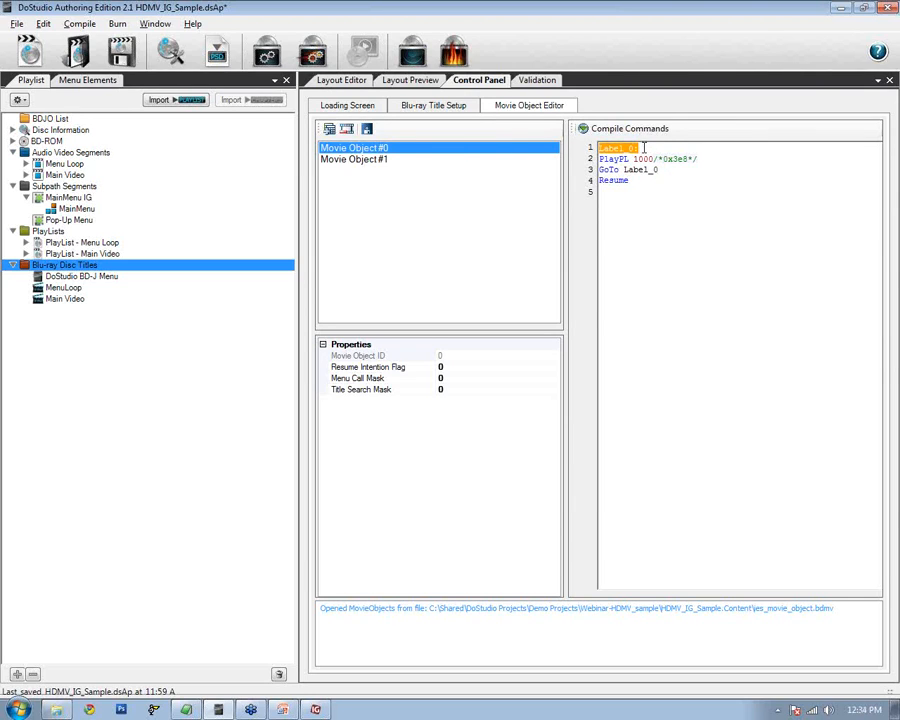
pyautogui.doubleClick(644, 148)
pyautogui.click(628, 159)
pyautogui.moveTo(628, 159); pyautogui.dragTo(596, 160)
pyautogui.click(645, 160)
pyautogui.click(78, 243)
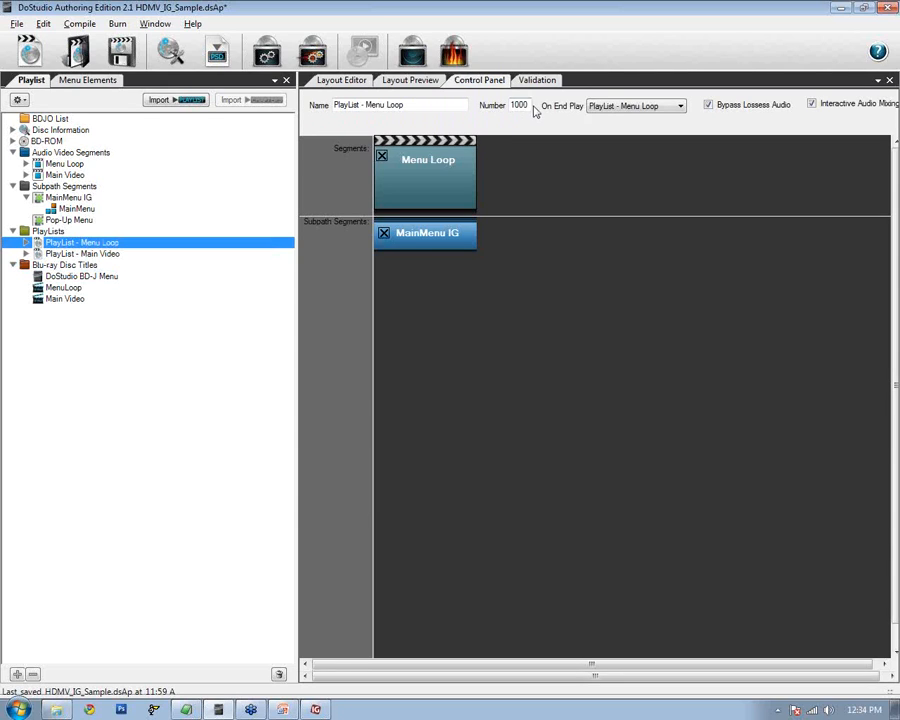
pyautogui.moveTo(530, 105); pyautogui.dragTo(507, 105)
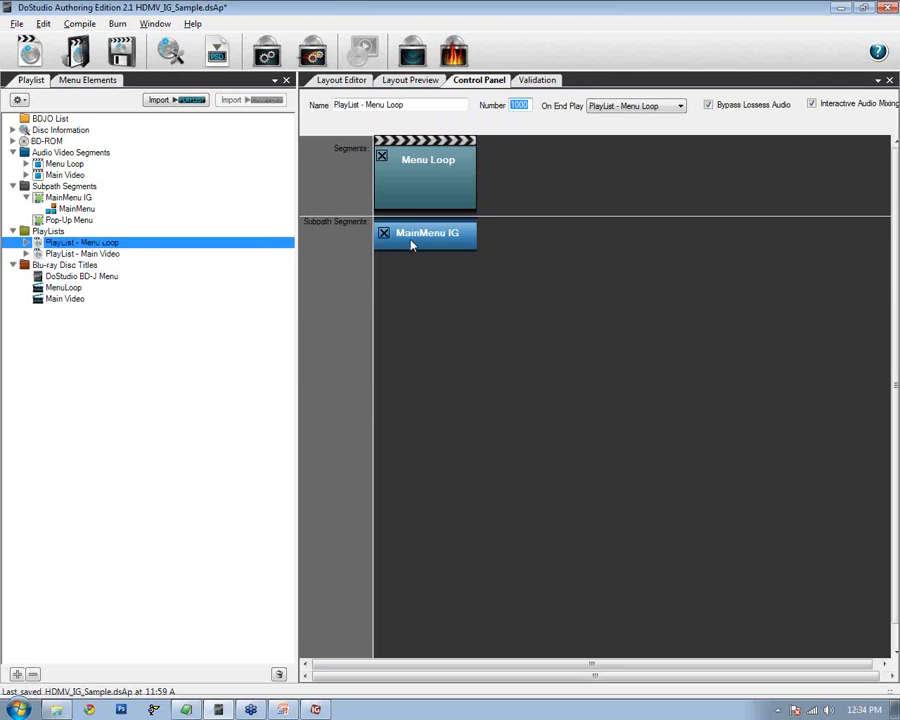
# Return to the disc titles' movie objects and examine the GoTo Label_0 command in Movie Object #0
pyautogui.click(48, 265)
pyautogui.click(638, 168)
pyautogui.moveTo(667, 171); pyautogui.dragTo(596, 170)
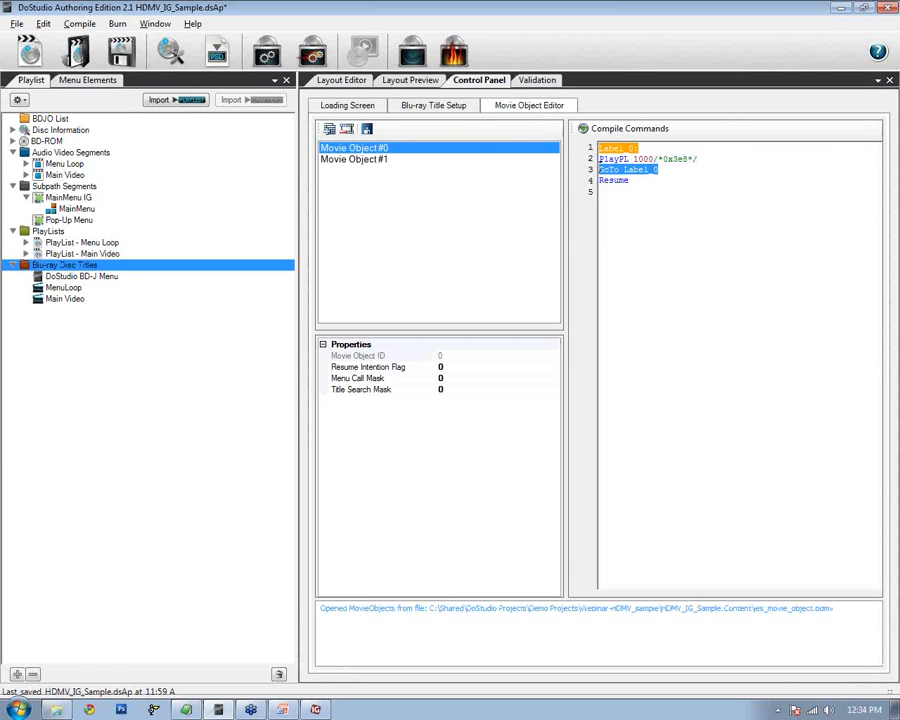
pyautogui.click(645, 177)
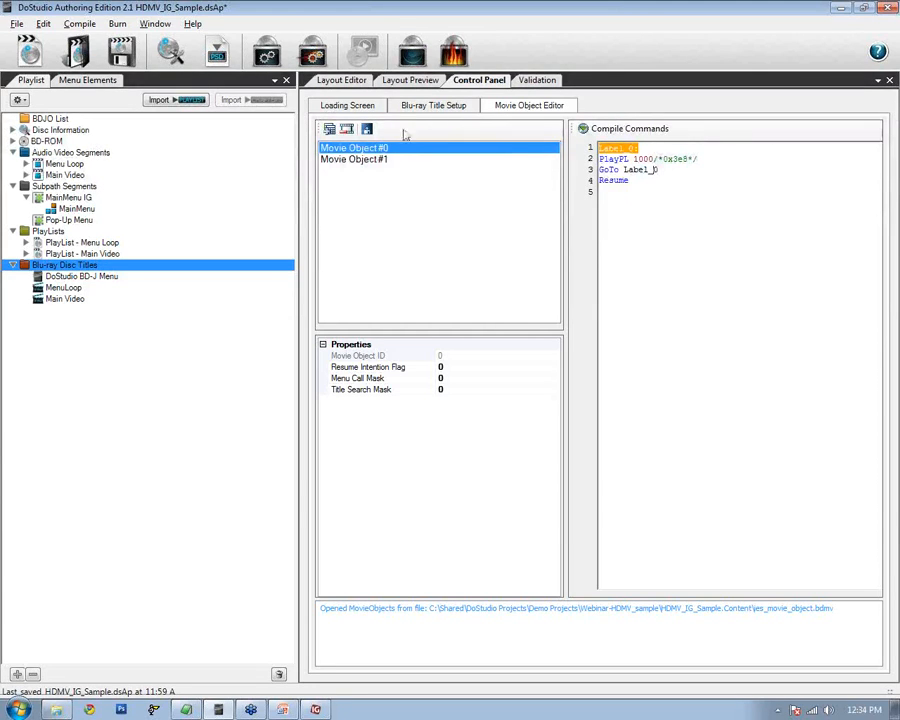
# Examine Movie Object #1's PlayPLatMK command and compare its playlist reference with the number of PlayList - Main Video
pyautogui.click(381, 162)
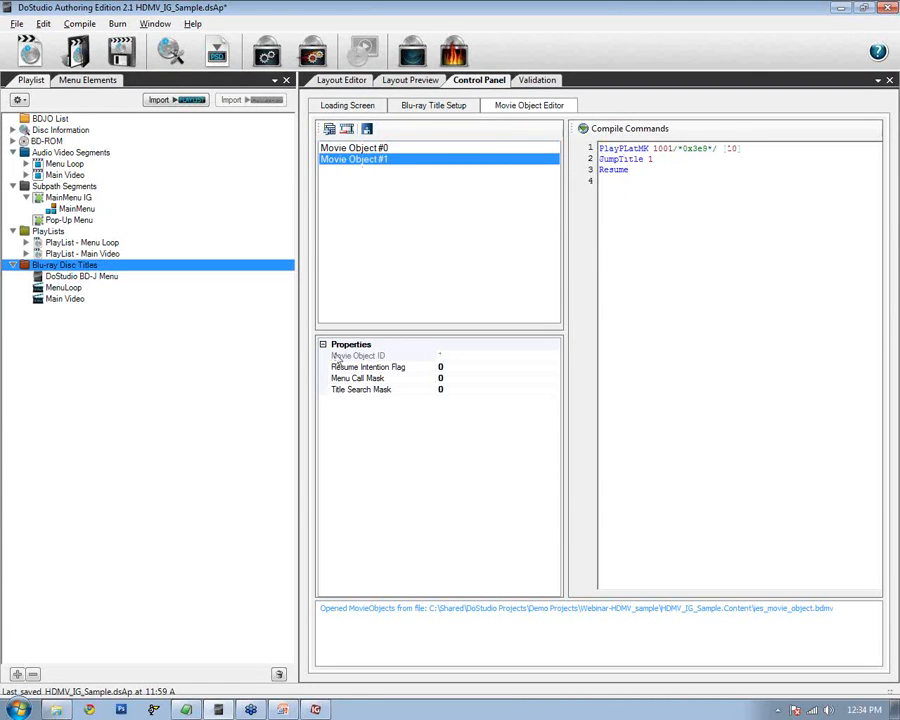
pyautogui.moveTo(317, 711)
pyautogui.doubleClick(639, 148)
pyautogui.click(650, 149)
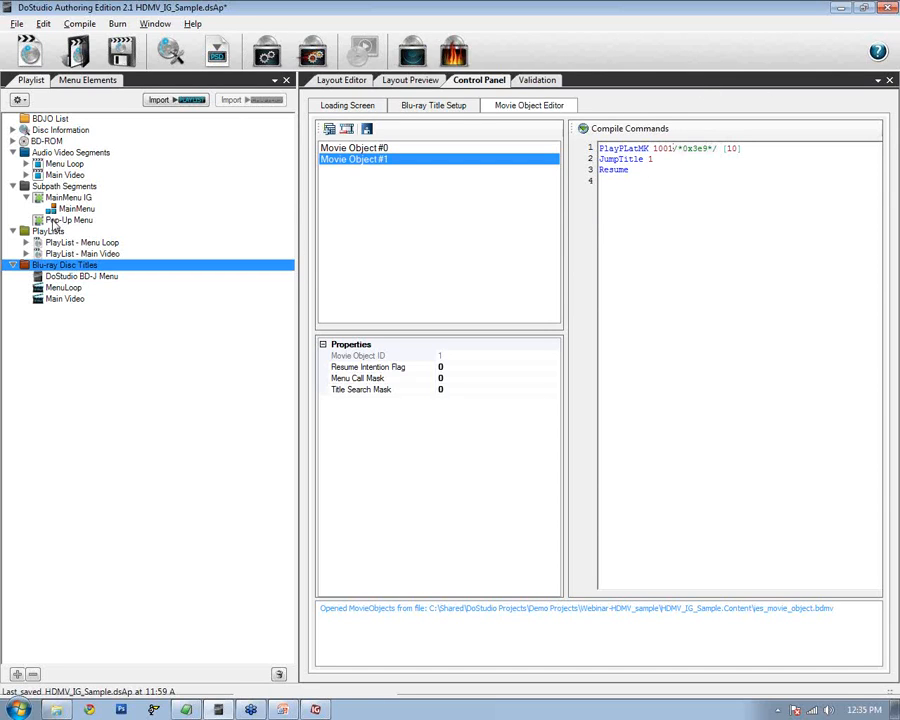
pyautogui.click(55, 256)
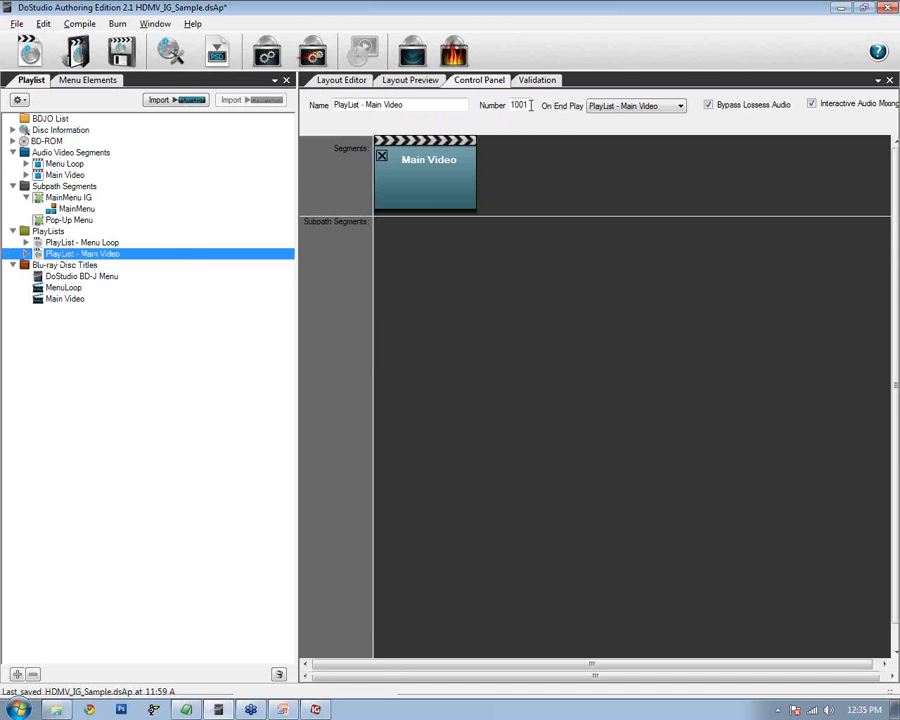
pyautogui.doubleClick(514, 106)
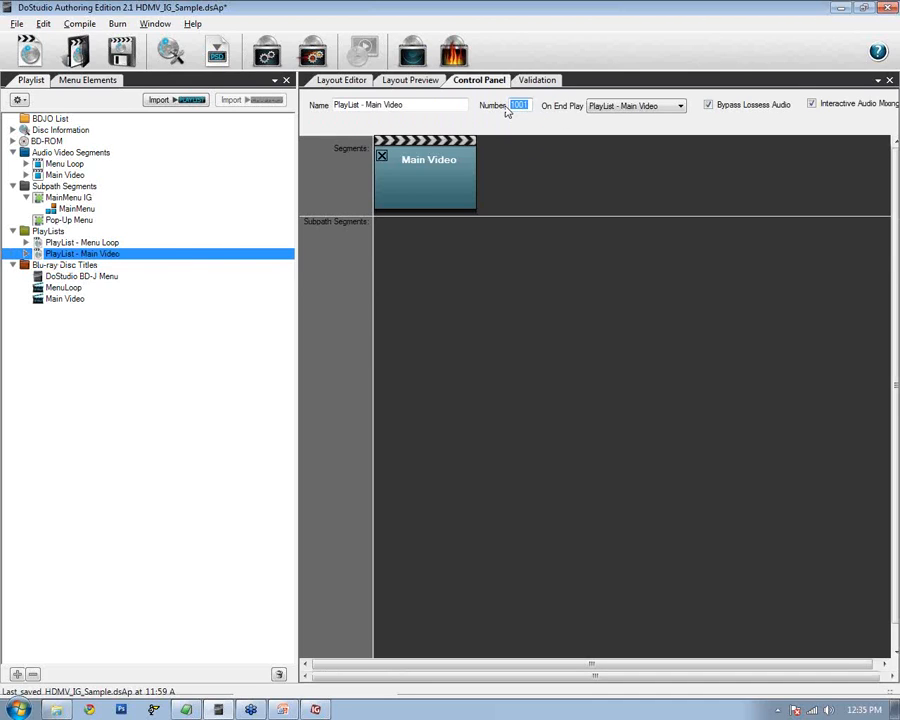
# Examine Movie Object #1's mark parameter and JumpTitle command, and compare the jump target with the MenuLoop title's number
pyautogui.click(50, 264)
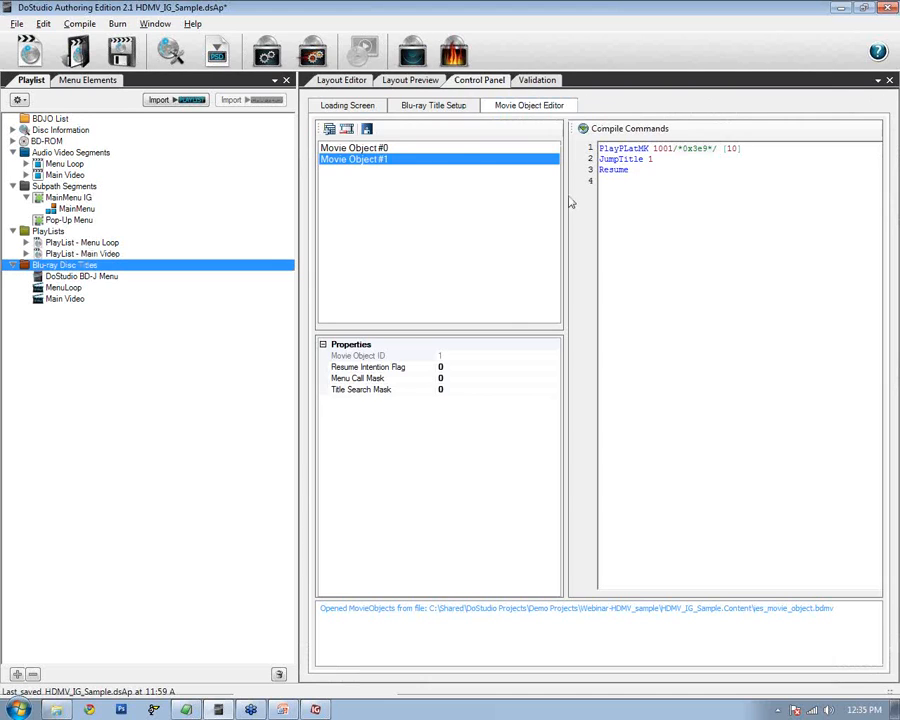
pyautogui.doubleClick(733, 148)
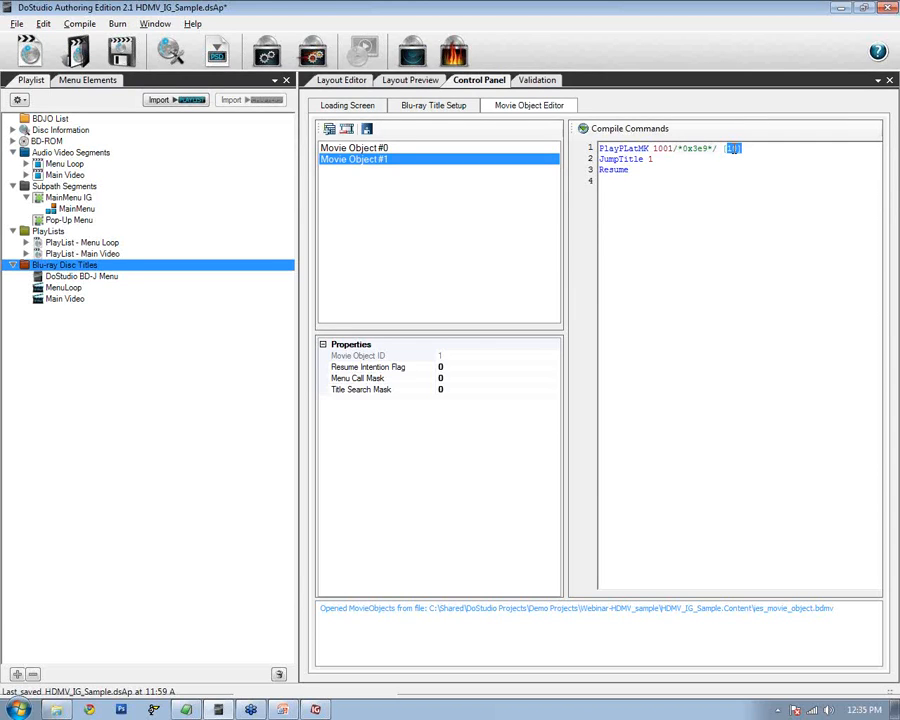
pyautogui.moveTo(745, 149); pyautogui.dragTo(707, 148)
pyautogui.click(742, 149)
pyautogui.click(655, 160)
pyautogui.click(63, 287)
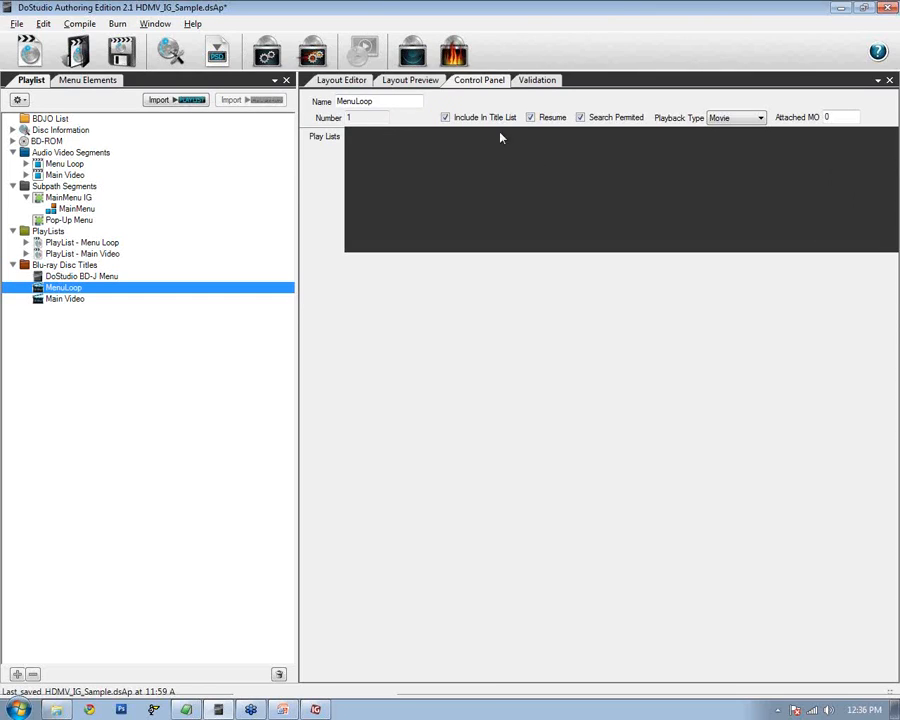
pyautogui.doubleClick(349, 118)
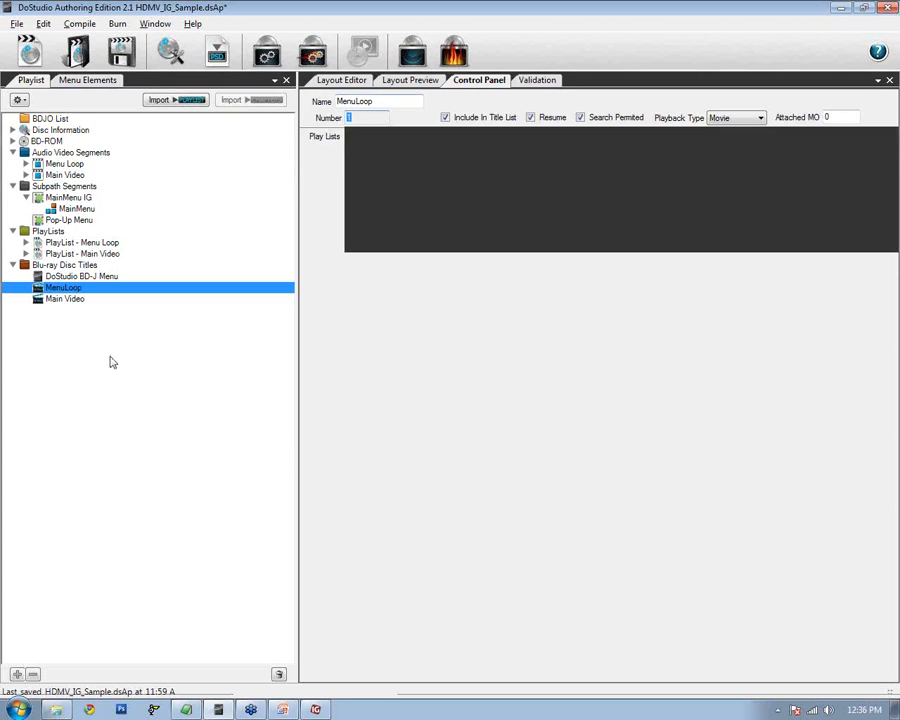
# Switch to IGEditor and review the User Interface Model options of DisplaySet#1, keeping 0 (Always-On)
pyautogui.click(315, 710)
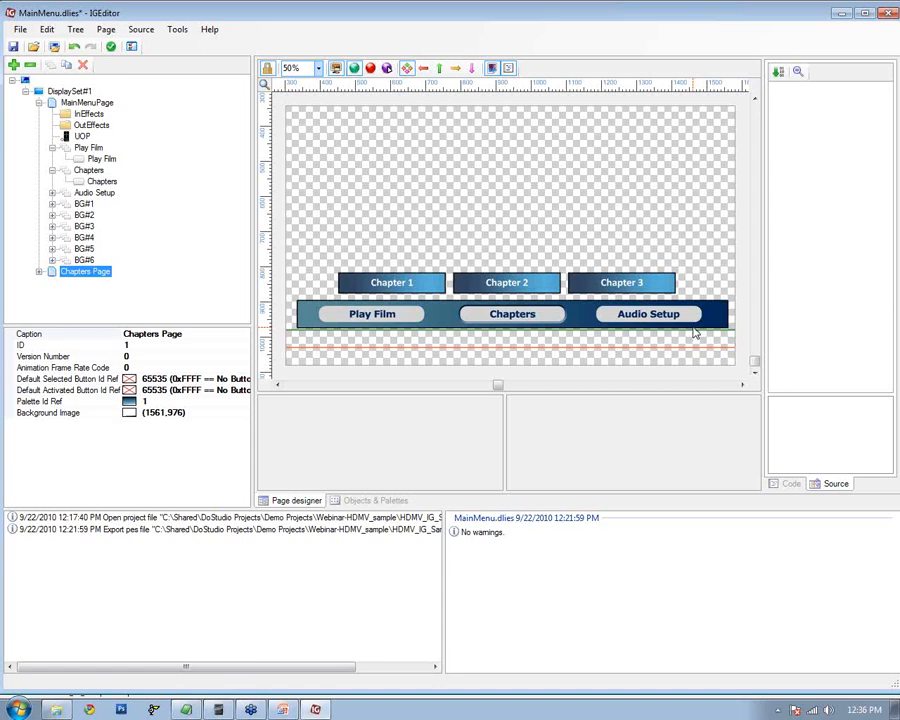
pyautogui.click(57, 104)
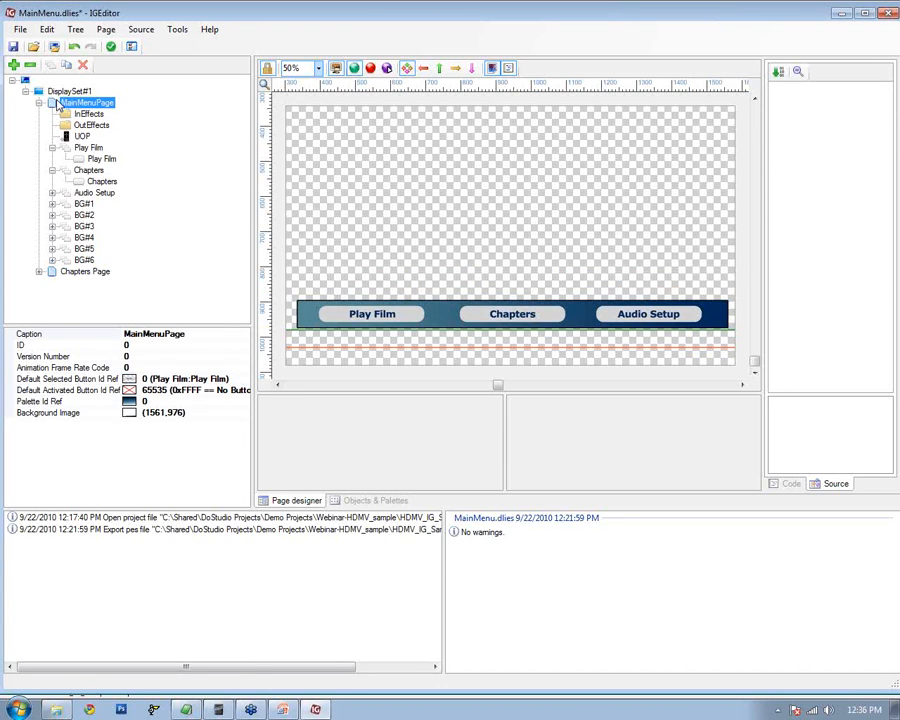
pyautogui.click(64, 91)
pyautogui.moveTo(245, 374)
pyautogui.mouseDown()
pyautogui.moveTo(245, 383)
pyautogui.moveTo(245, 372)
pyautogui.mouseUp()
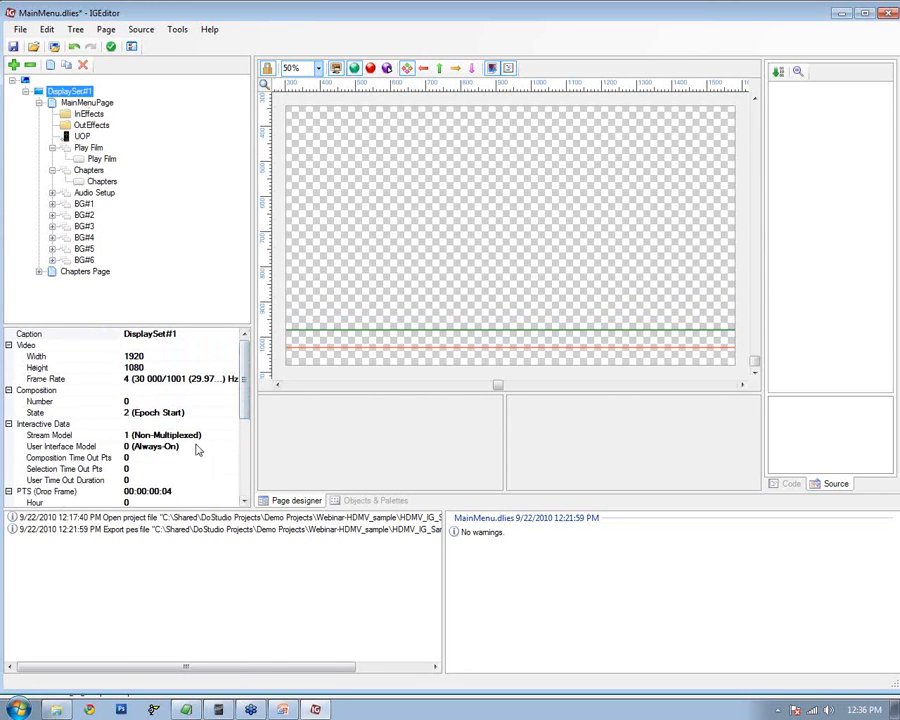
pyautogui.click(197, 450)
pyautogui.click(231, 448)
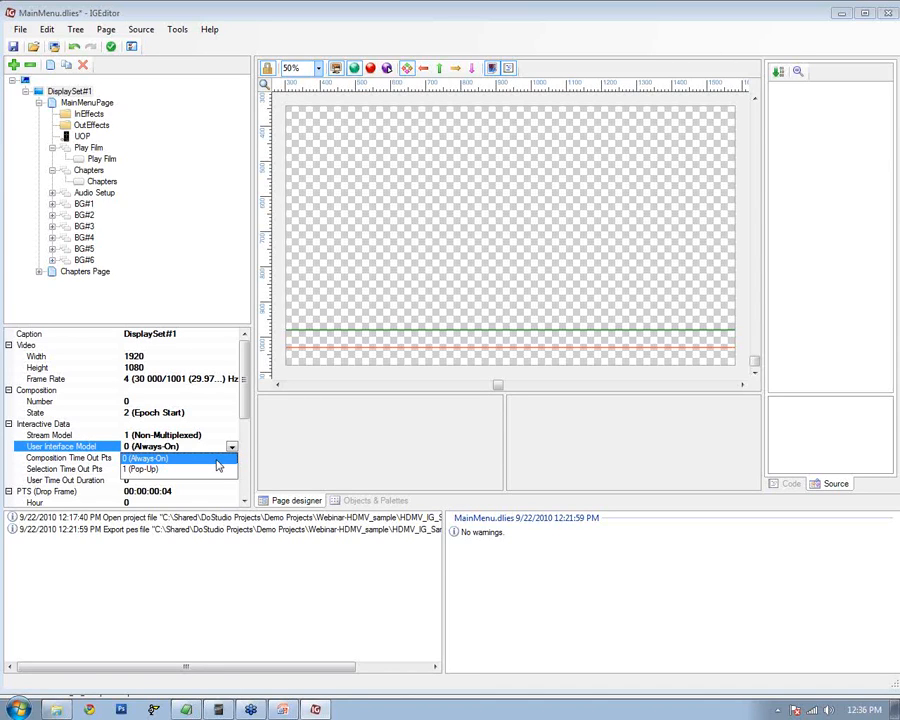
pyautogui.click(177, 460)
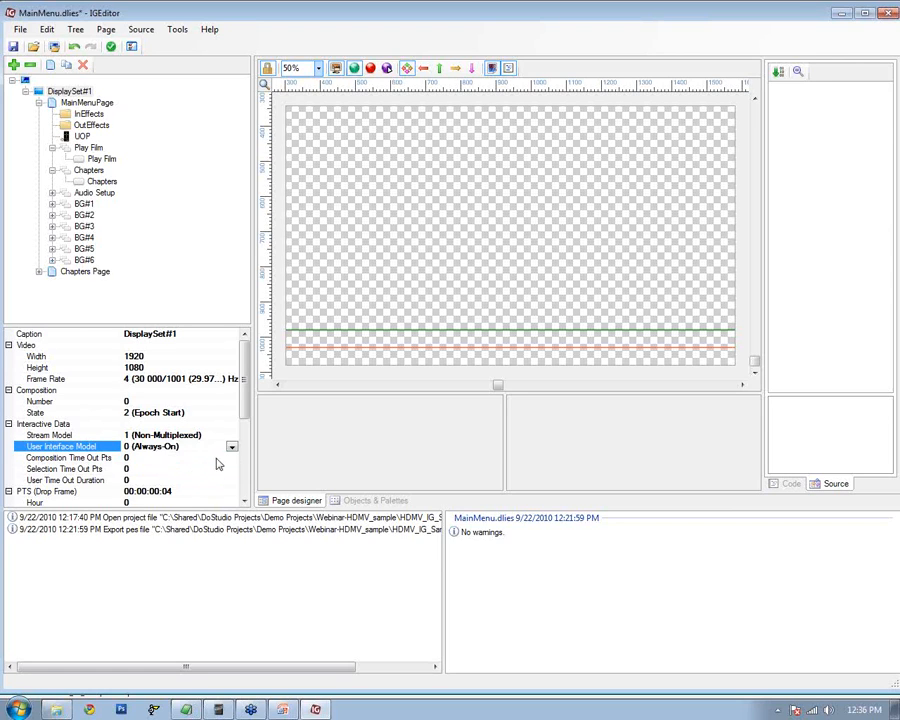
# Check the video width and frame rate settings of DisplaySet#1
pyautogui.click(231, 381)
pyautogui.click(145, 356)
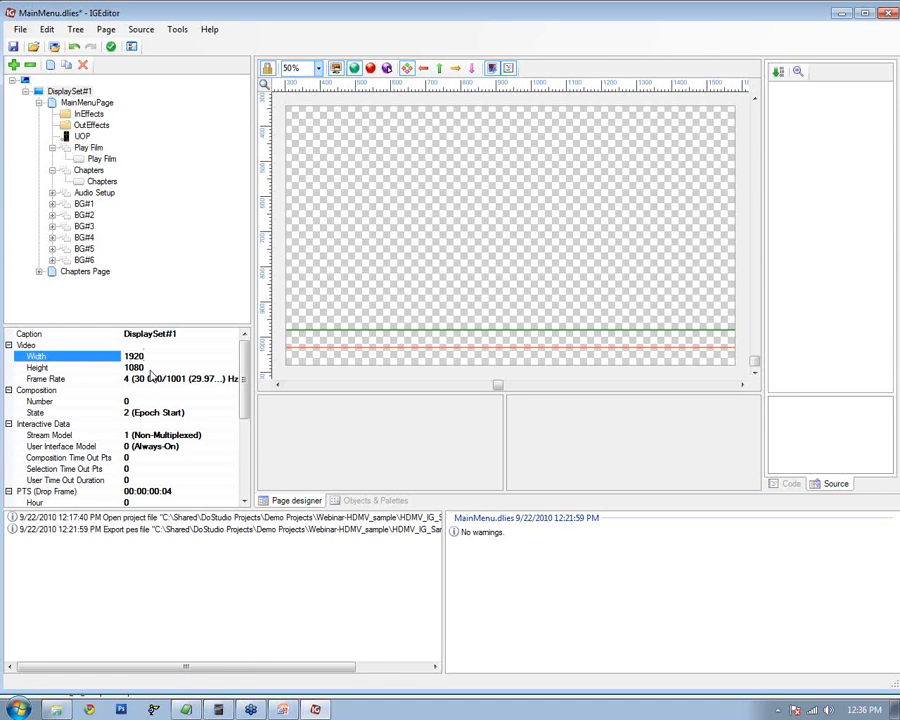
pyautogui.click(229, 379)
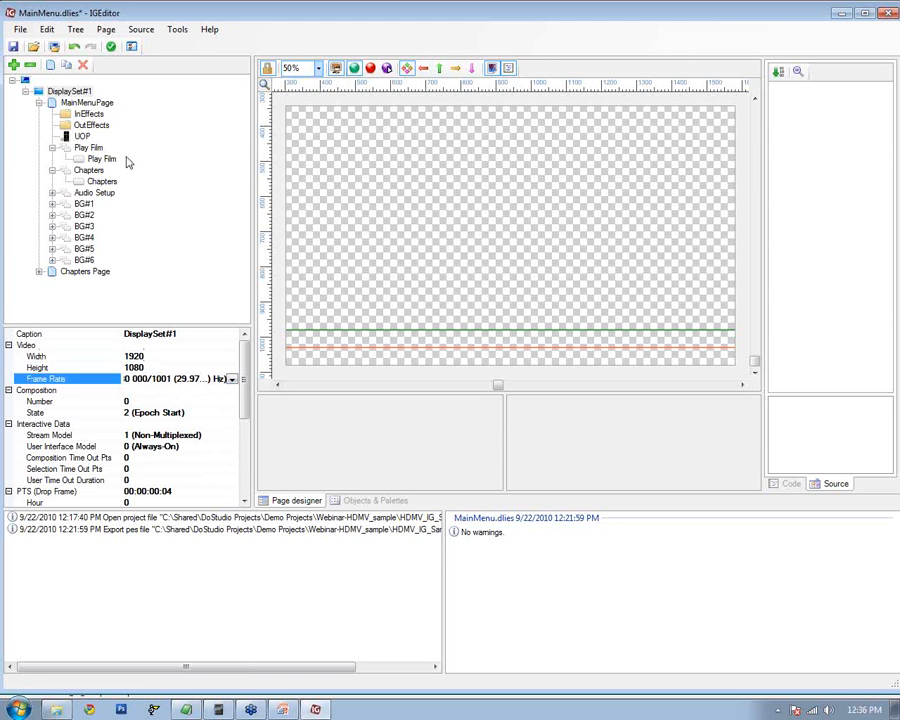
# Review MainMenuPage's Default Selected Button Id Ref options, keeping 0 (Play Film:Play Film)
pyautogui.click(72, 102)
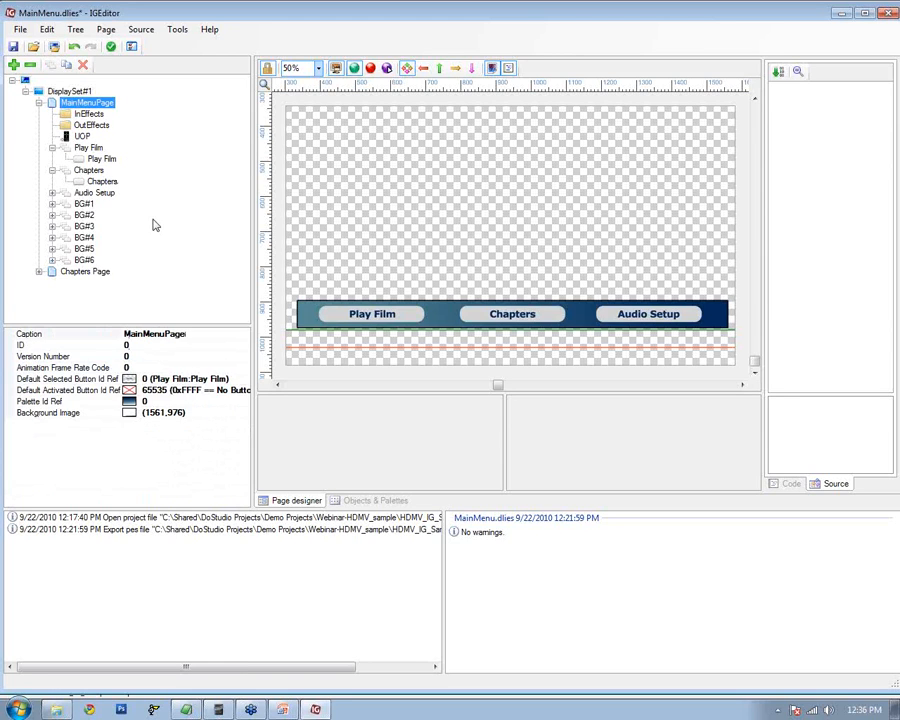
pyautogui.click(90, 379)
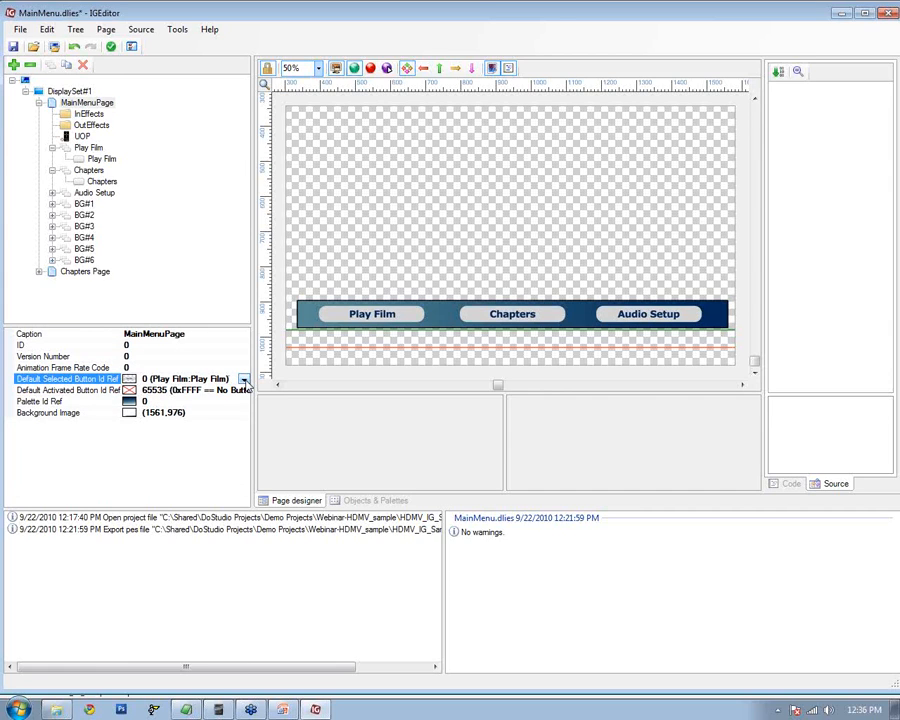
pyautogui.click(244, 380)
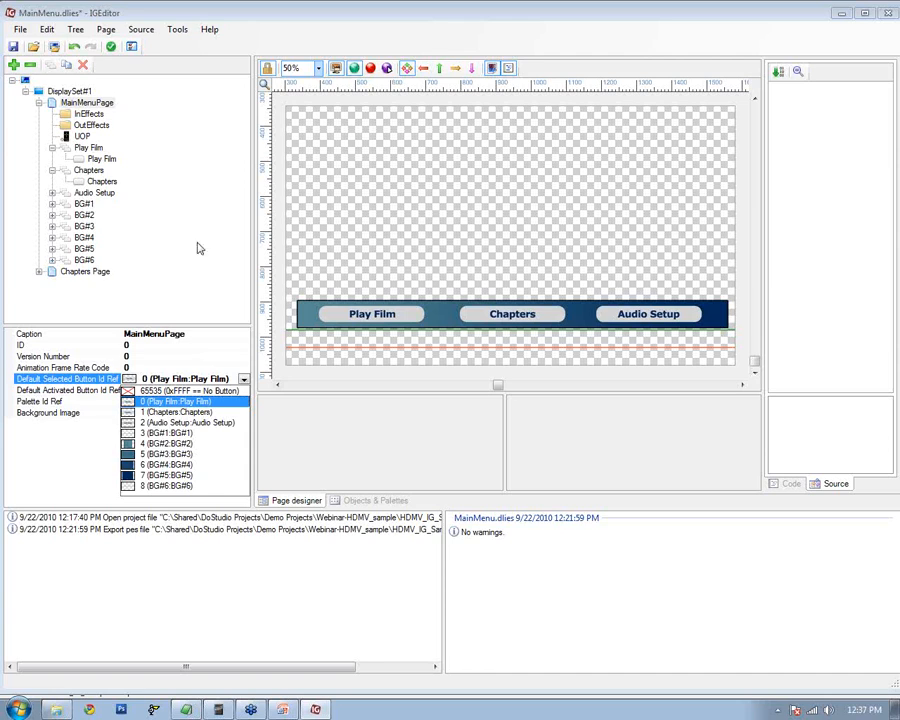
pyautogui.click(207, 195)
# Add the command Move [10] 0 above JumpTitle 2 in the main menu's Play Film button and compile it
pyautogui.click(84, 162)
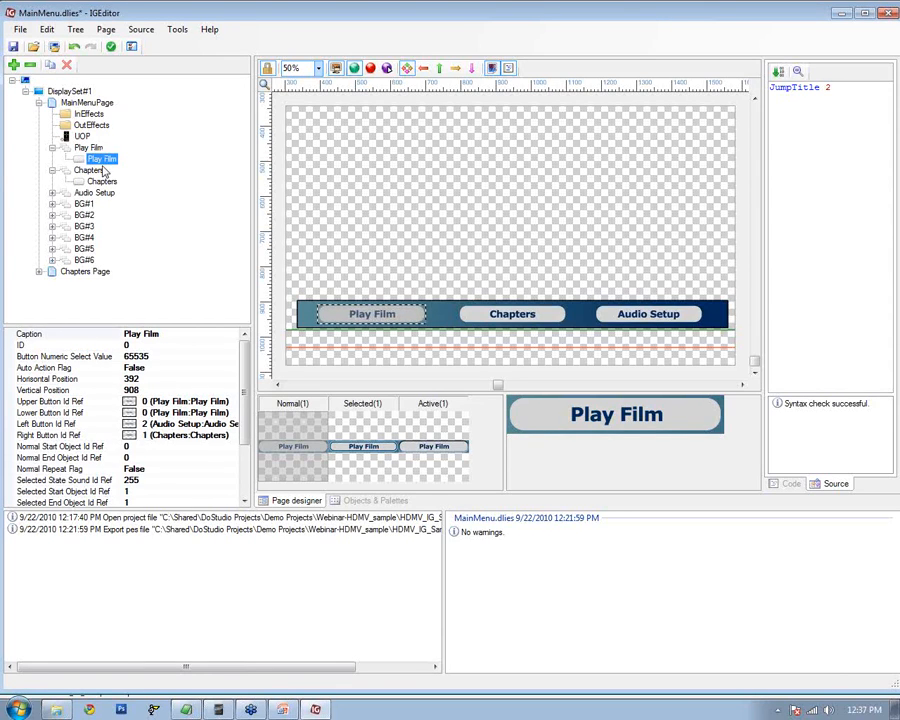
pyautogui.moveTo(770, 87); pyautogui.dragTo(796, 110)
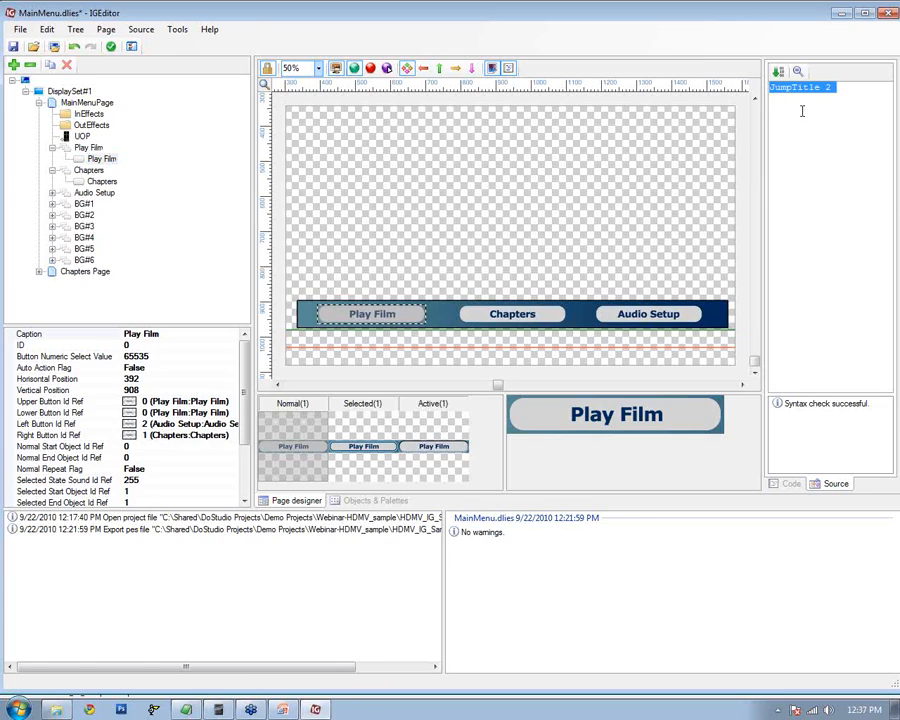
pyautogui.click(772, 90)
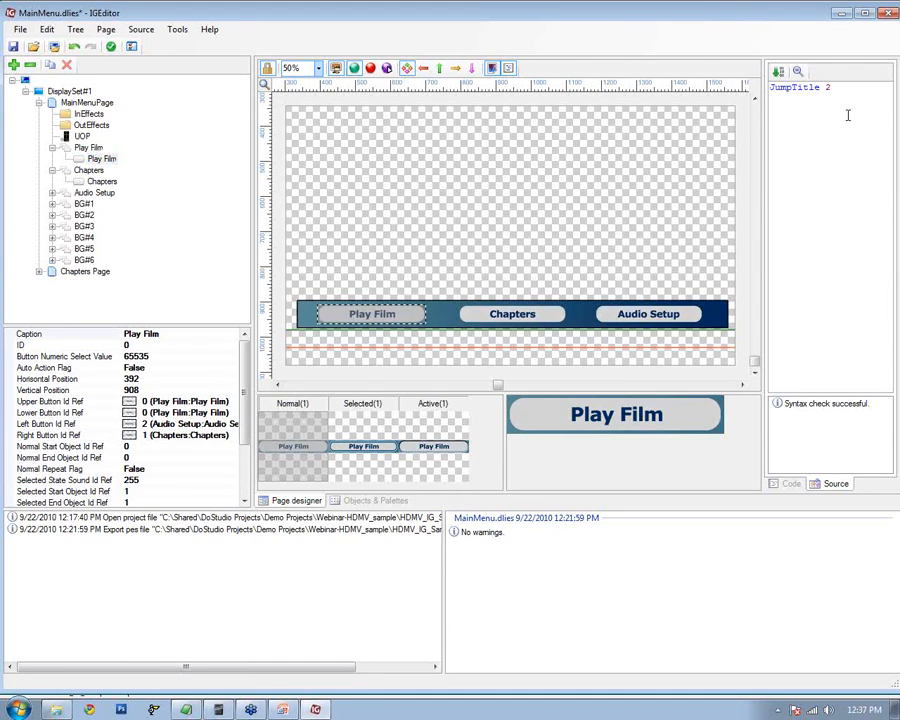
pyautogui.press('Return')
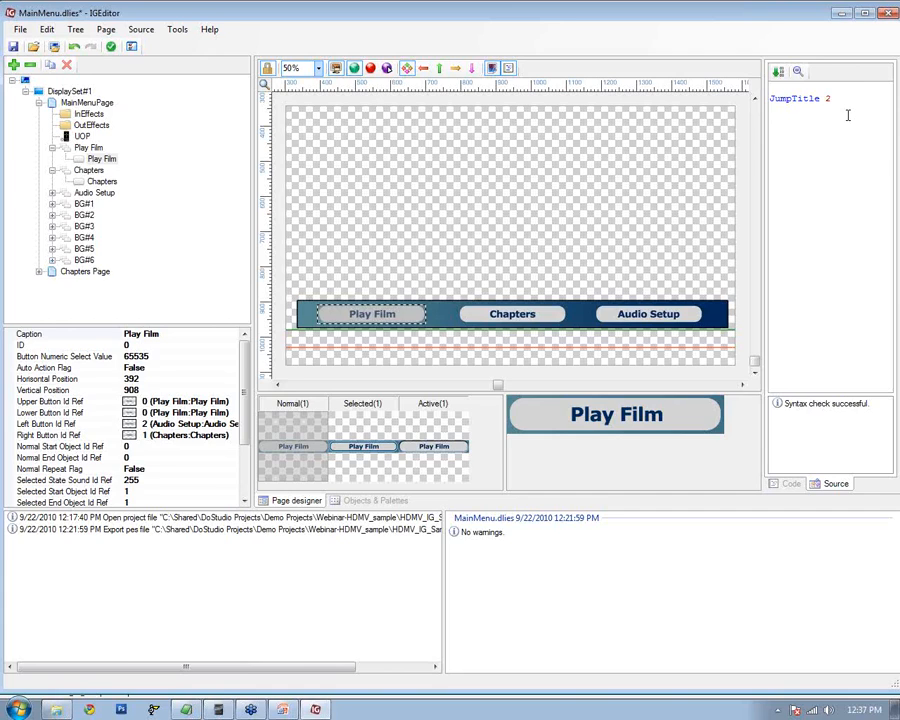
pyautogui.write('Move [1')
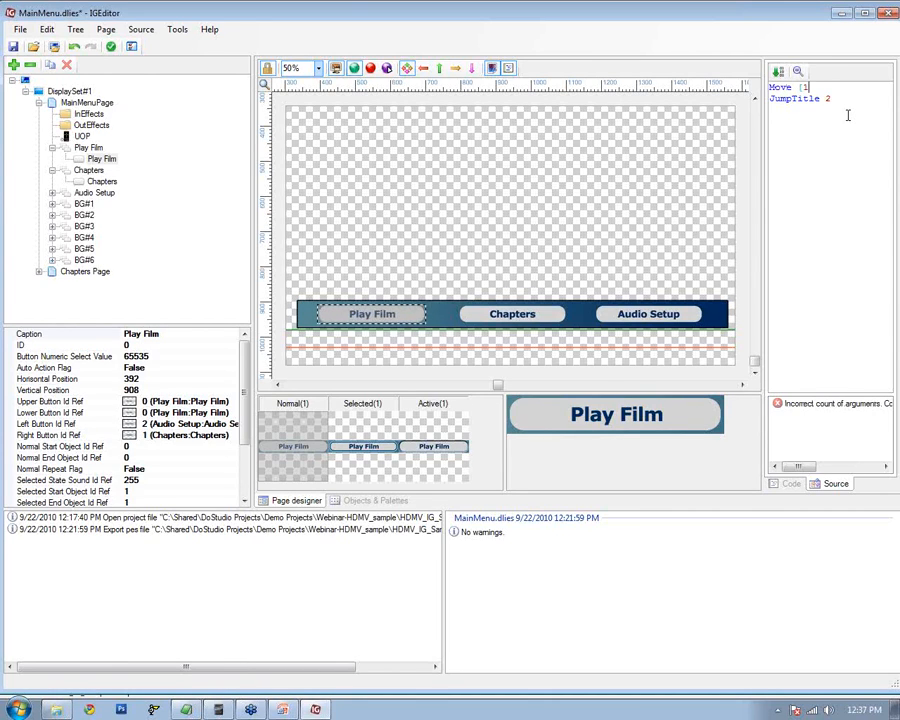
pyautogui.write('0] 0')
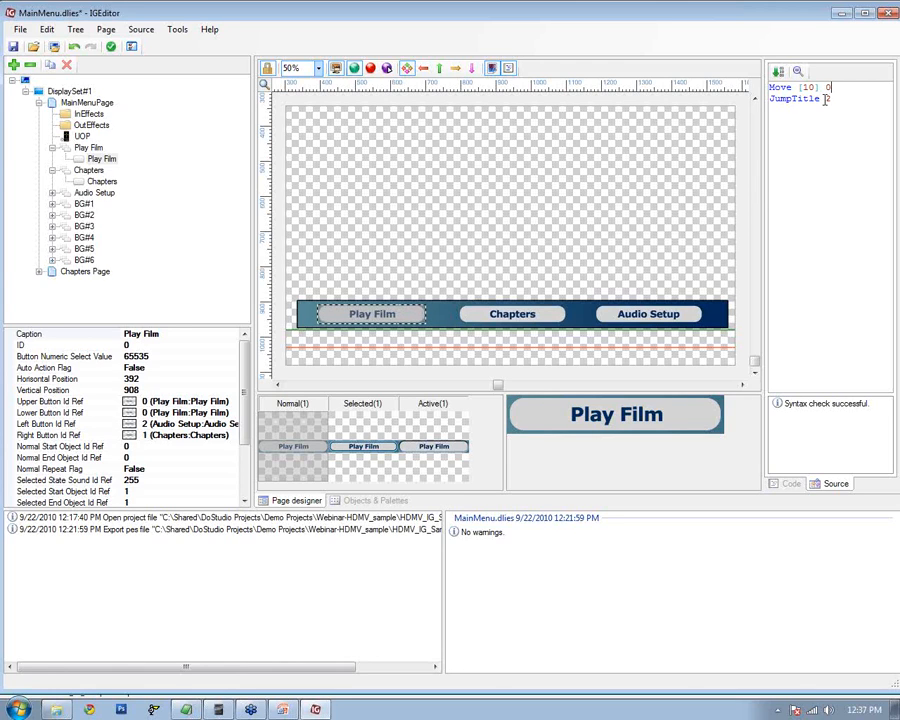
pyautogui.click(797, 71)
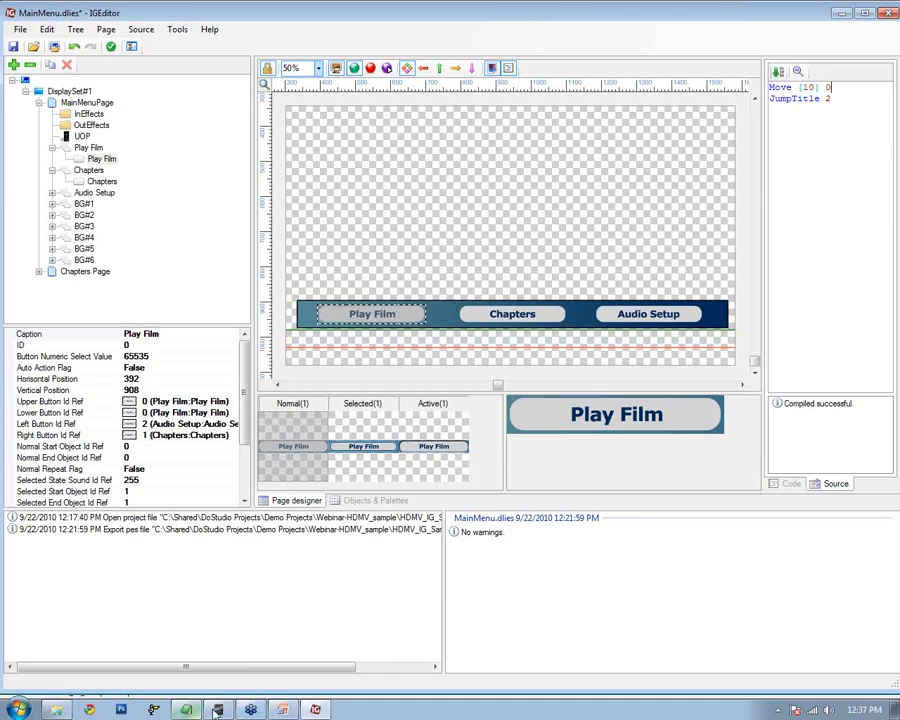
# Switch to DoStudio and examine the PlayPLatMK command of Movie Object #1 and its register 10 mark parameter
pyautogui.click(282, 710)
pyautogui.click(118, 264)
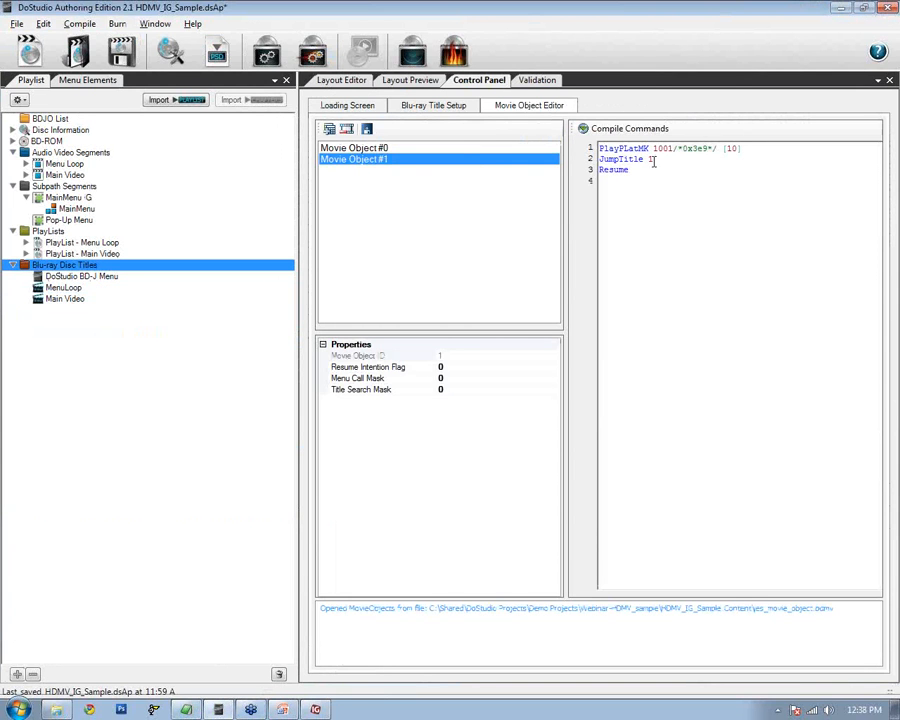
pyautogui.moveTo(601, 148); pyautogui.dragTo(722, 151)
pyautogui.click(749, 150)
pyautogui.moveTo(316, 710)
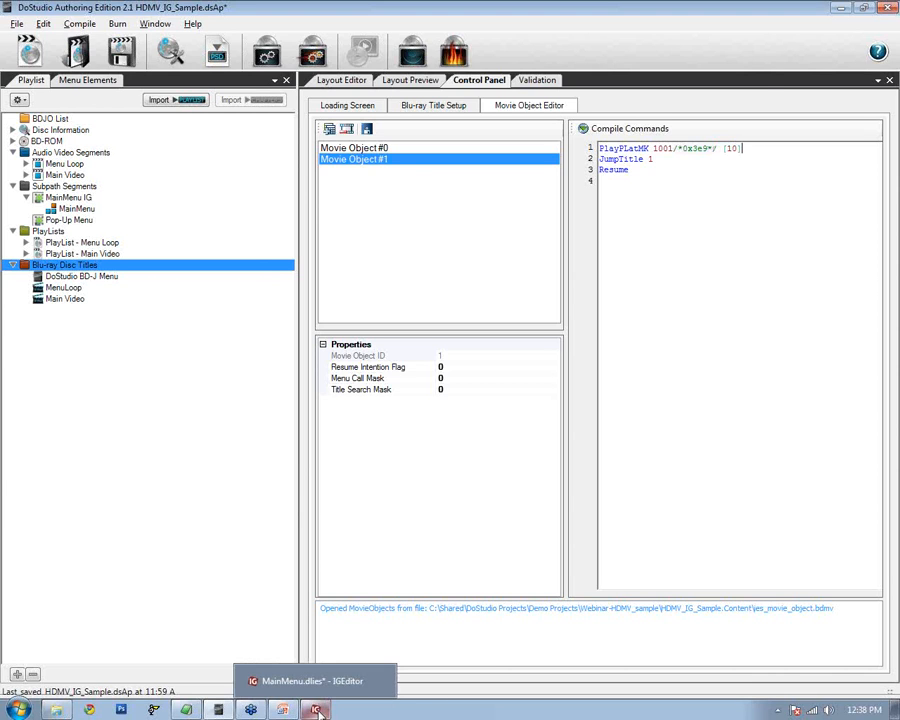
# Return to IGEditor and examine the full SetButtonPage command of the main menu's Chapters button
pyautogui.click(316, 710)
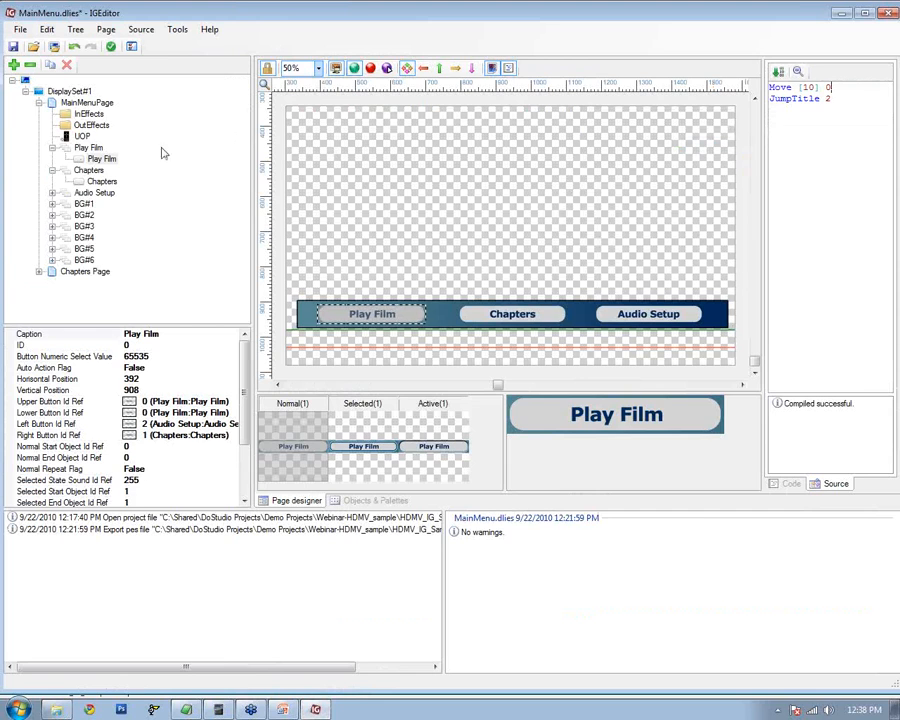
pyautogui.click(100, 181)
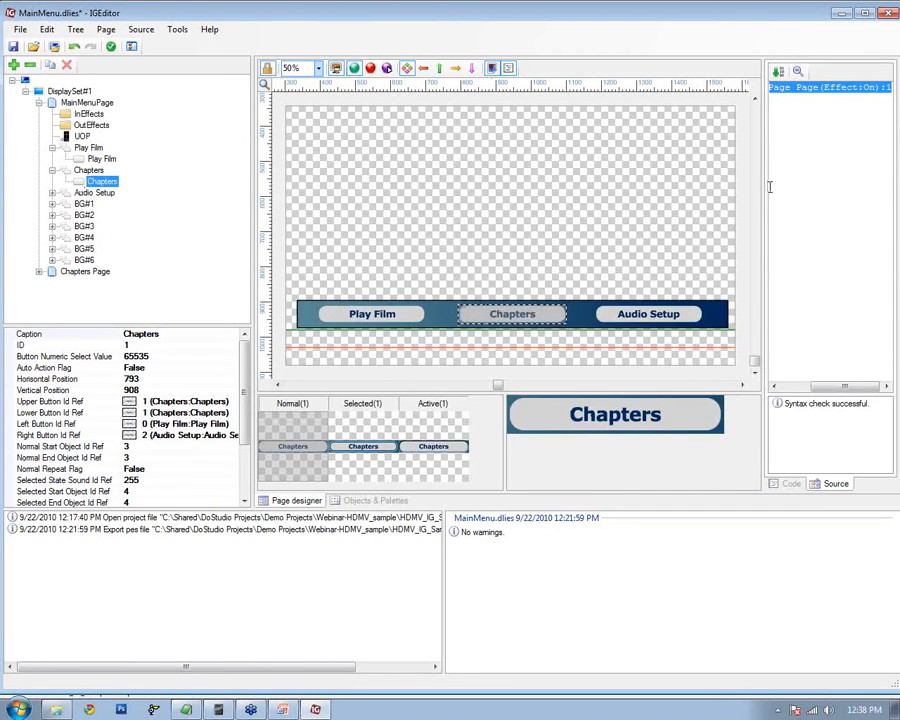
pyautogui.moveTo(760, 186); pyautogui.dragTo(594, 190)
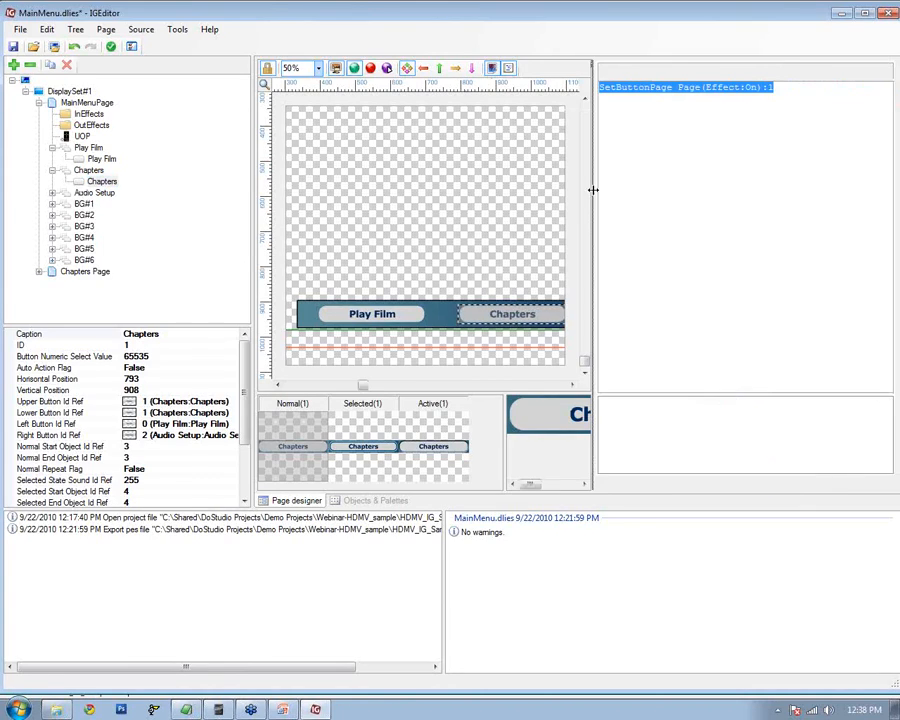
pyautogui.click(785, 88)
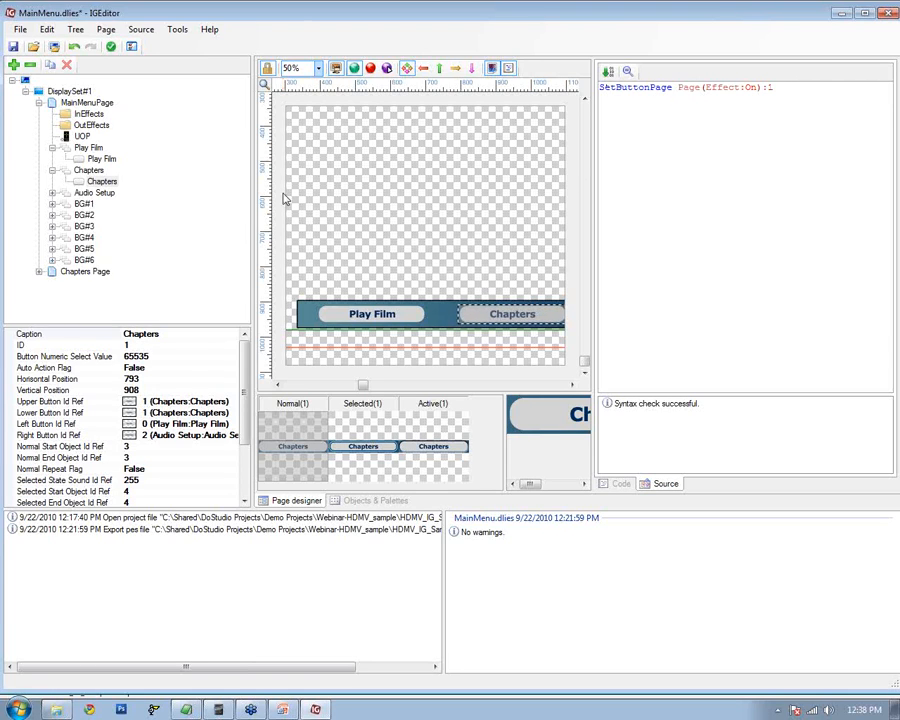
# Check MainMenuPage's ID, and compare it with the page number in the Chapters button's SetButtonPage command
pyautogui.click(55, 106)
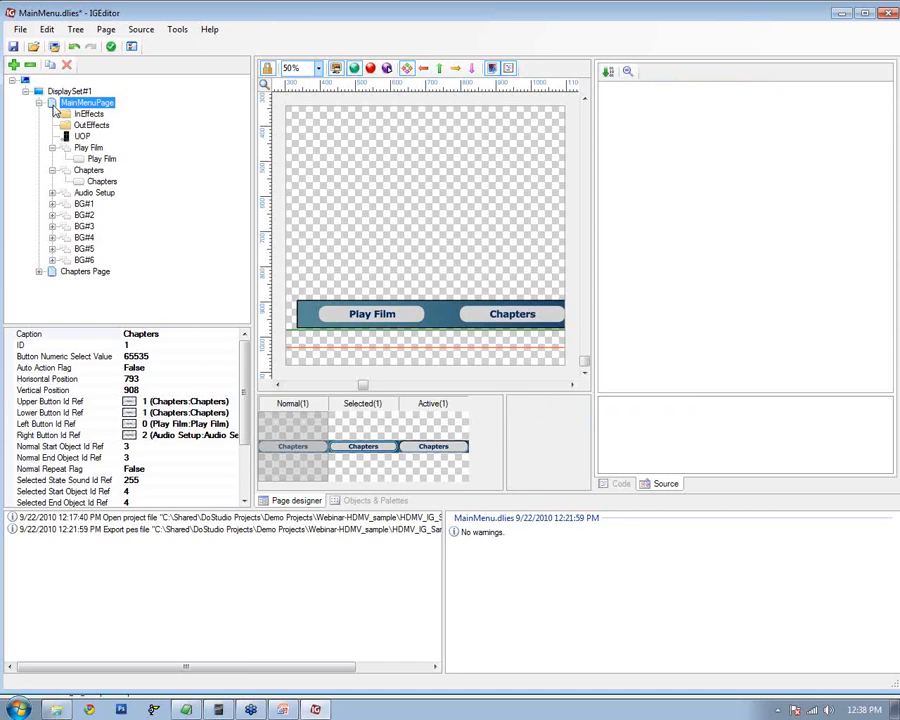
pyautogui.click(137, 345)
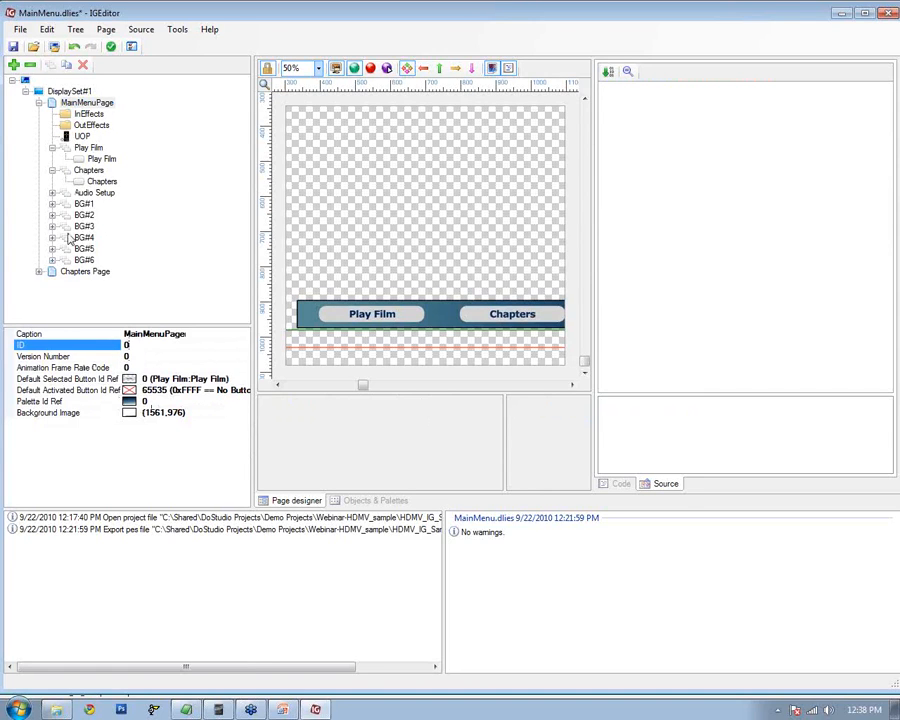
pyautogui.click(101, 181)
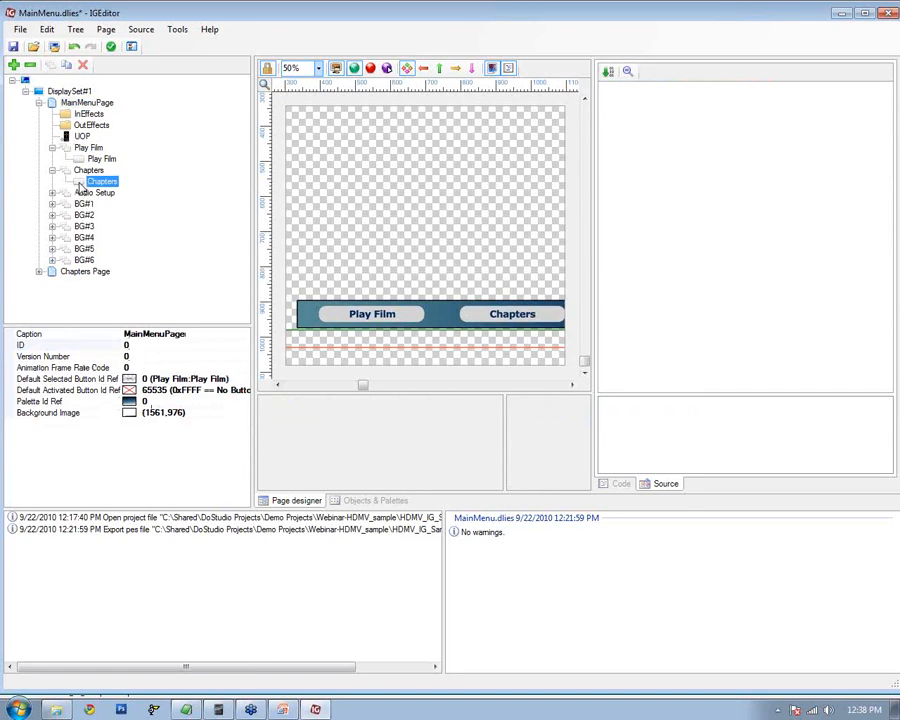
pyautogui.moveTo(774, 88); pyautogui.dragTo(757, 88)
pyautogui.click(772, 88)
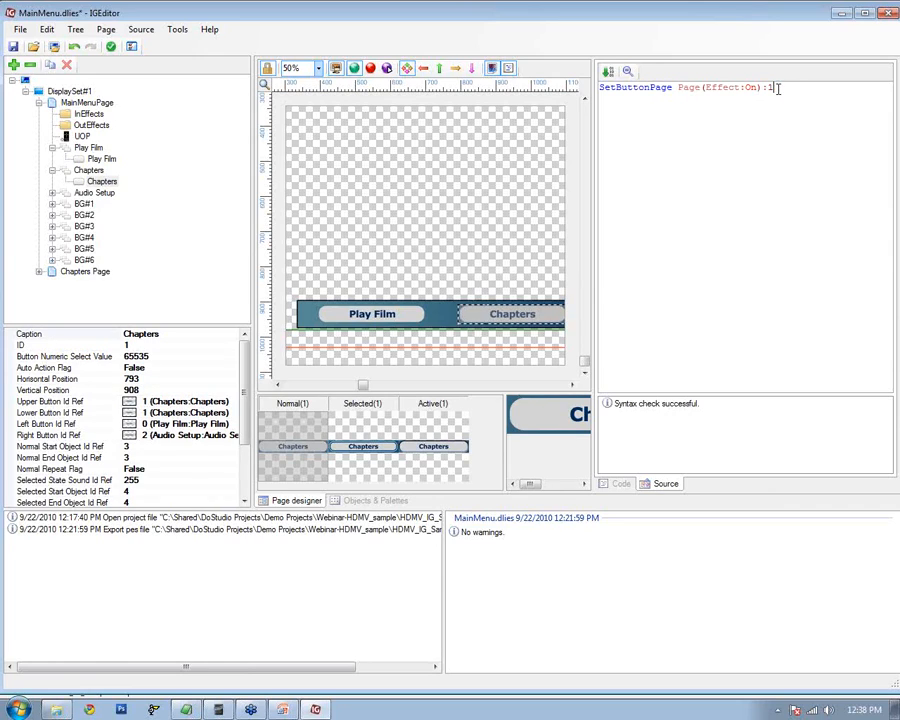
# View the ID and button layout of Chapters Page, and compare its layout with MainMenuPage
pyautogui.click(54, 275)
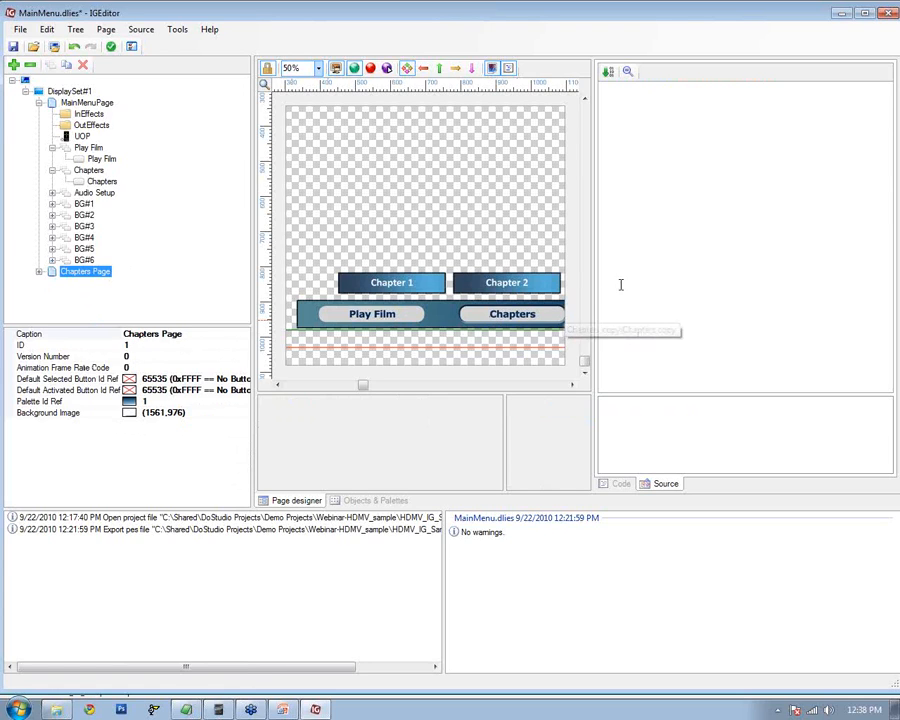
pyautogui.moveTo(592, 284); pyautogui.dragTo(737, 327)
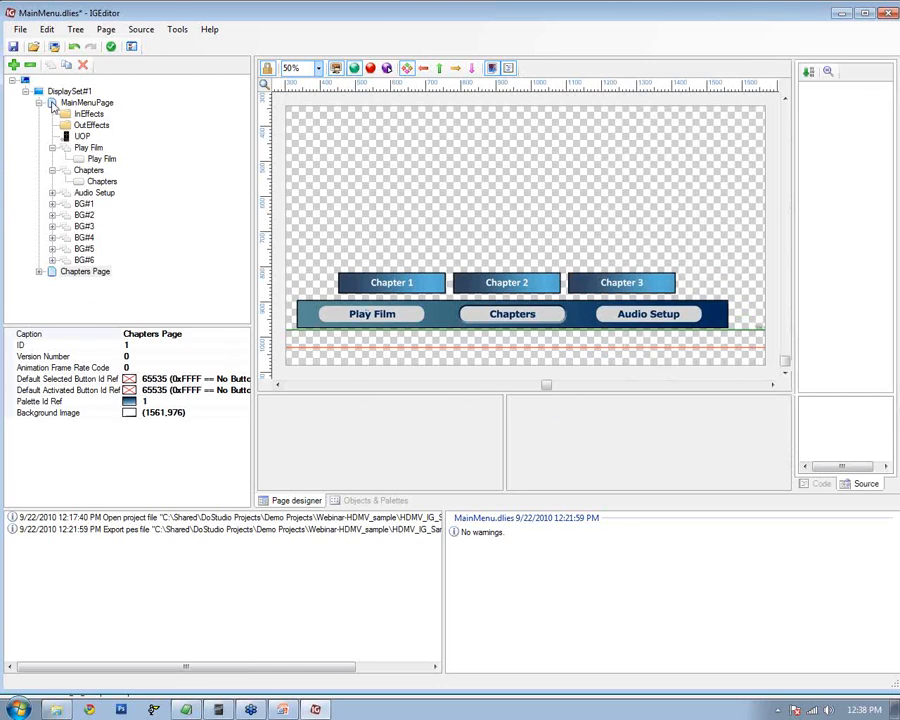
pyautogui.click(52, 104)
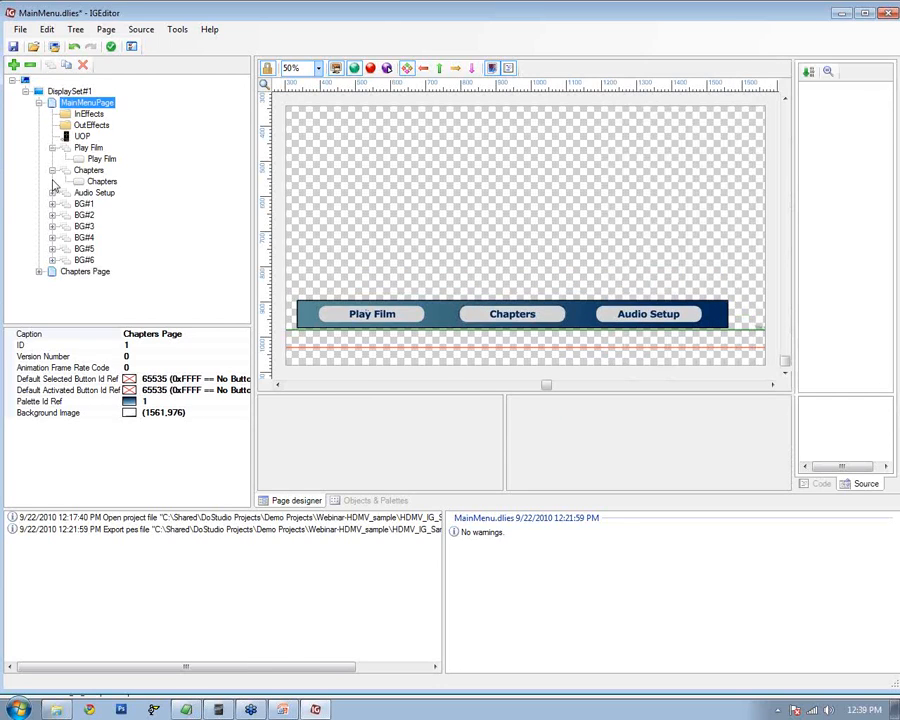
pyautogui.click(52, 274)
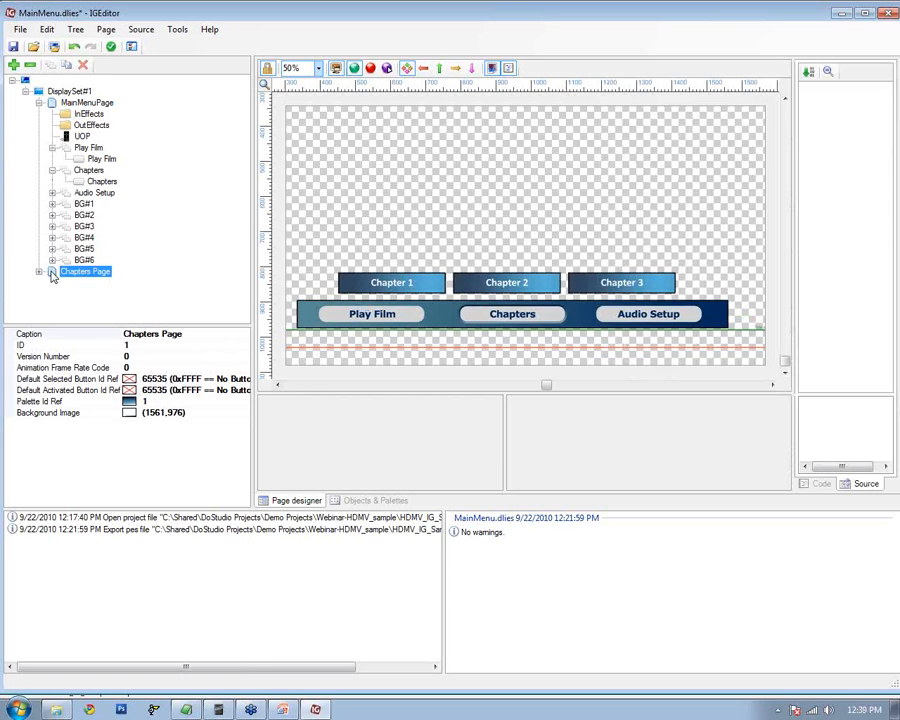
# Expand Chapters Page and examine the Move and JumpTitle commands of its Chapter 1 button
pyautogui.click(39, 272)
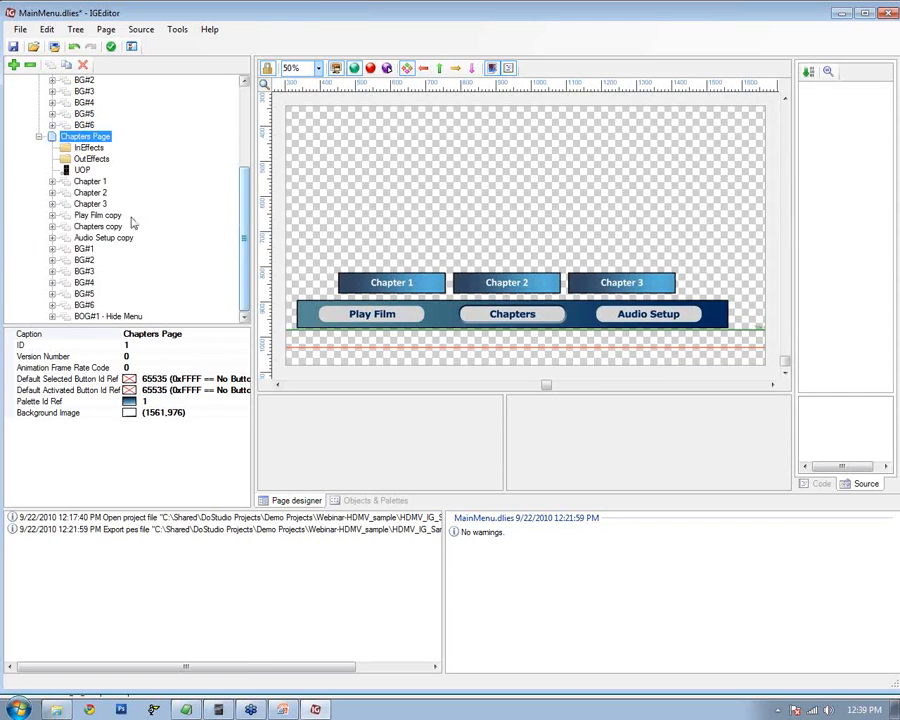
pyautogui.click(52, 181)
pyautogui.click(88, 192)
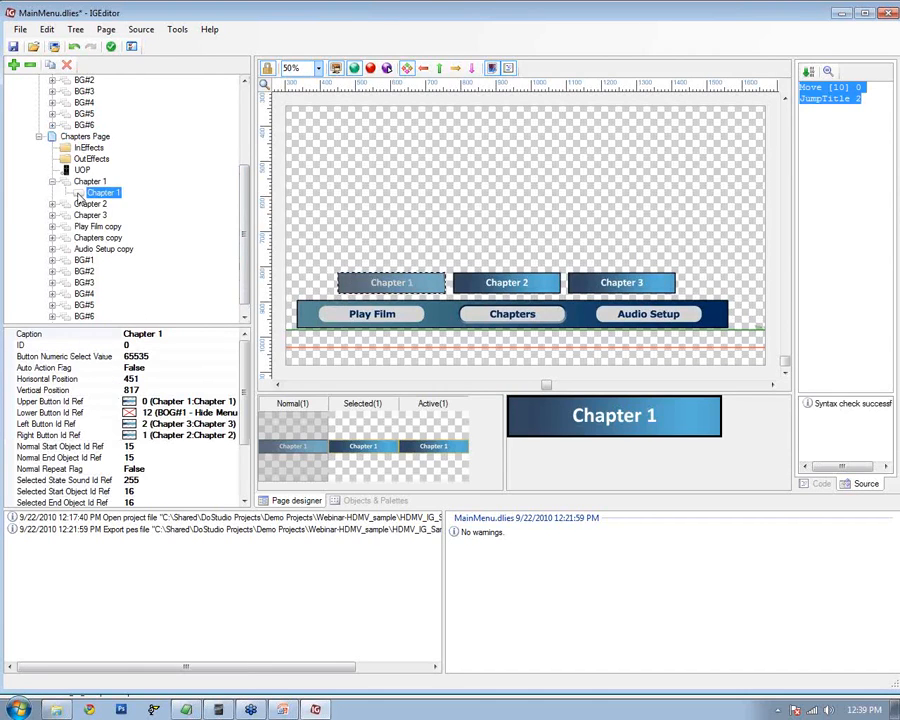
pyautogui.moveTo(793, 226); pyautogui.dragTo(750, 234)
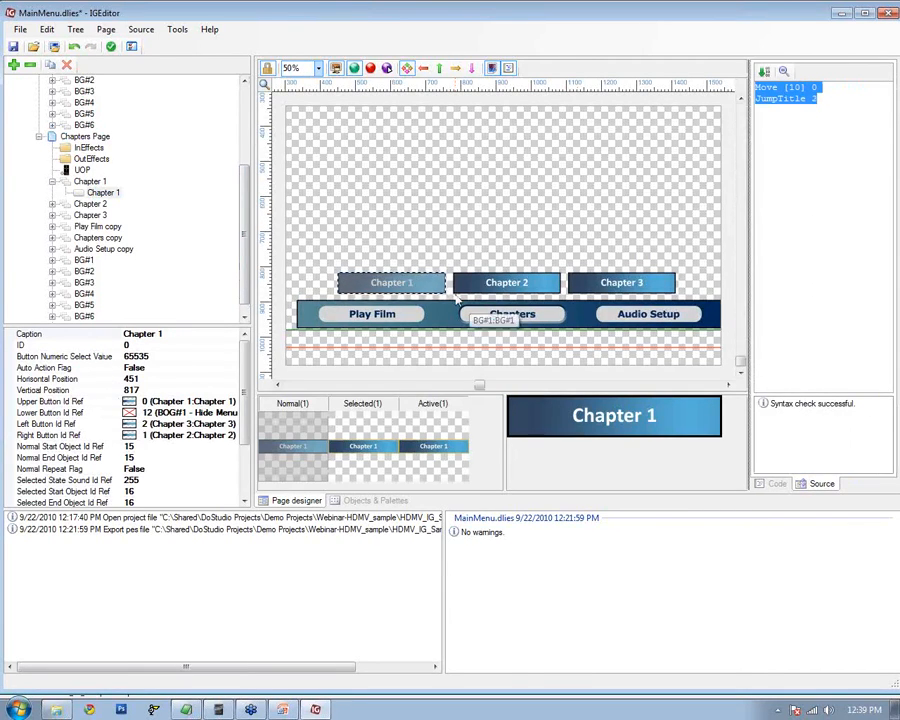
pyautogui.click(98, 192)
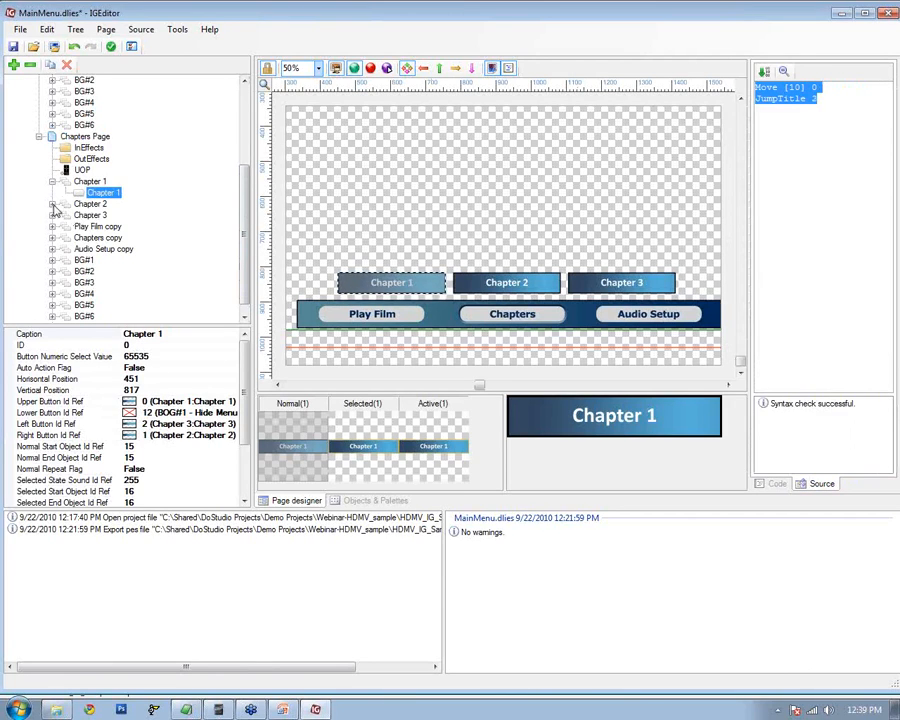
# Compare the Move [10] values in the commands of the Chapter 1, Chapter 2 and Chapter 3 buttons
pyautogui.click(52, 204)
pyautogui.click(103, 215)
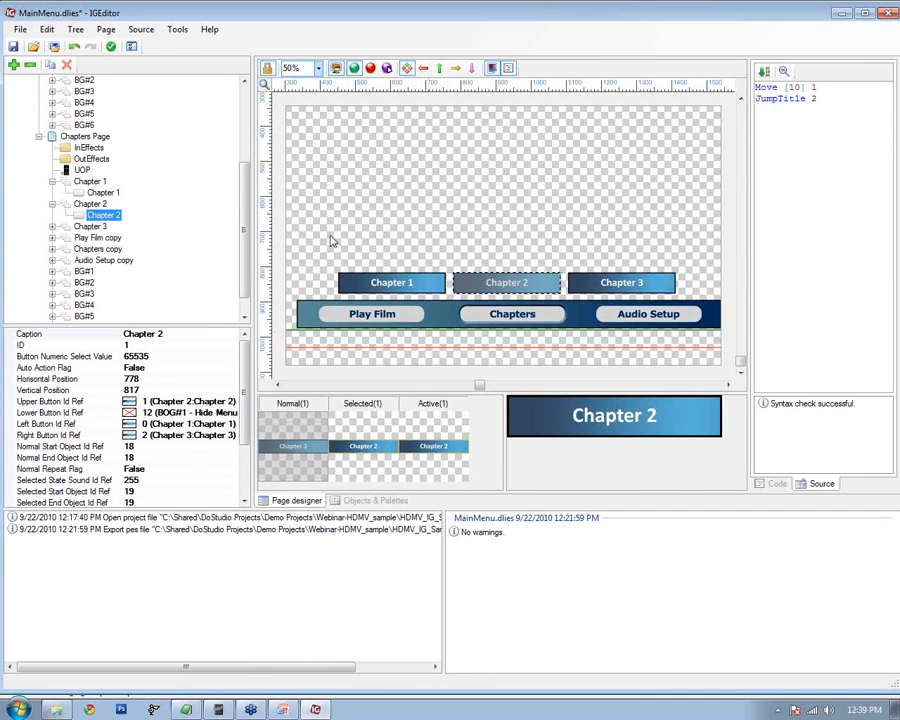
pyautogui.click(372, 285)
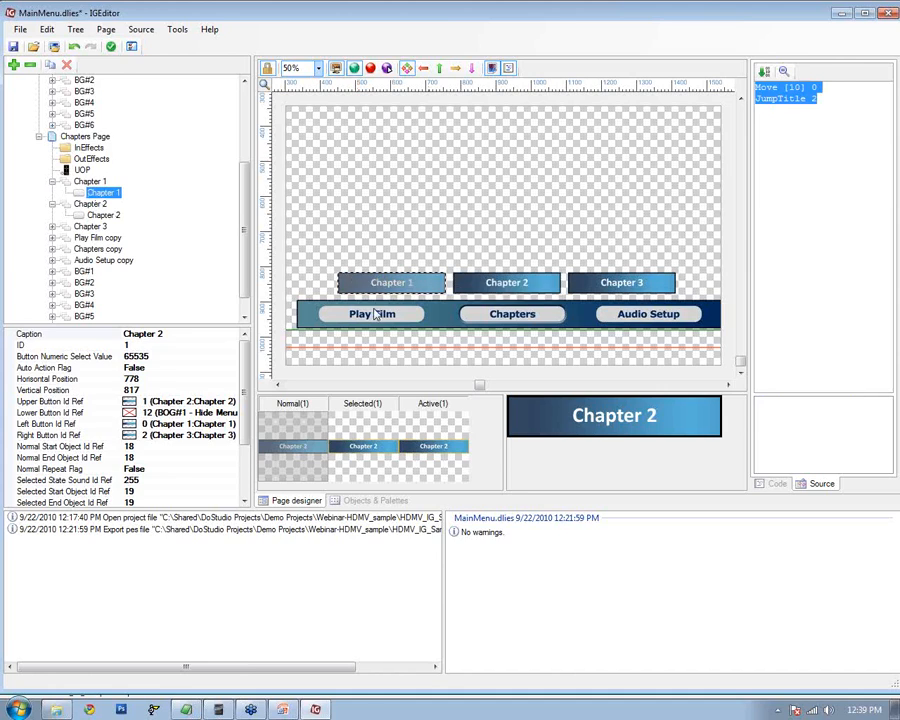
pyautogui.click(815, 88)
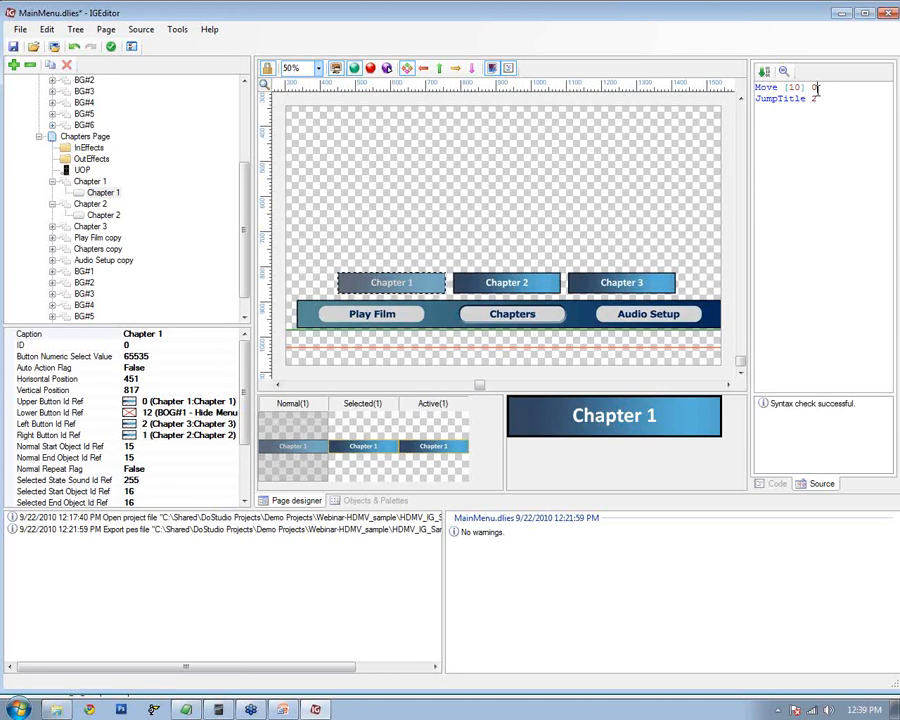
pyautogui.click(96, 215)
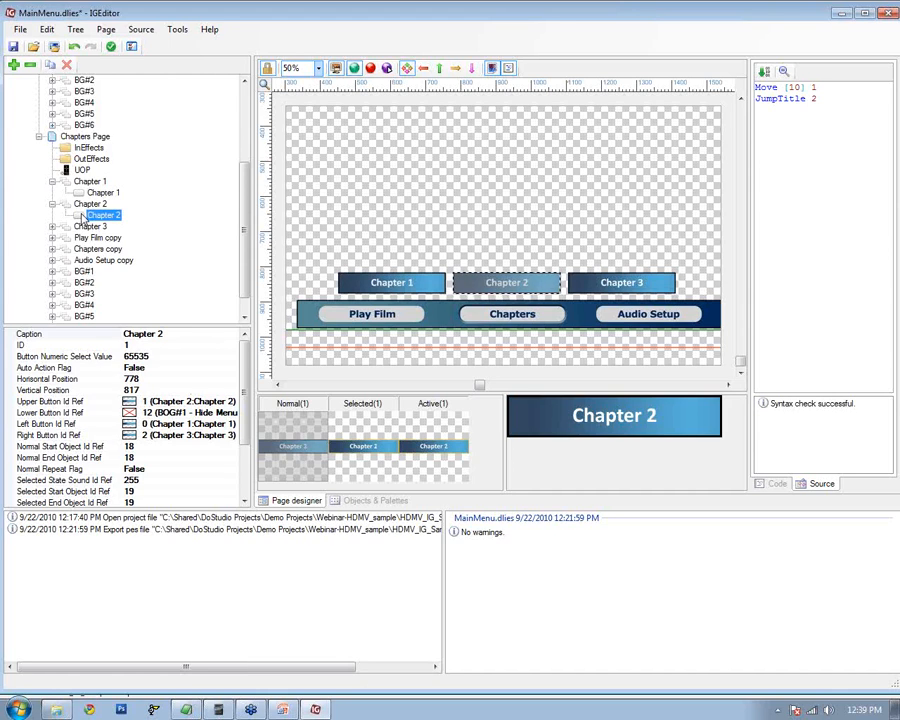
pyautogui.click(814, 88)
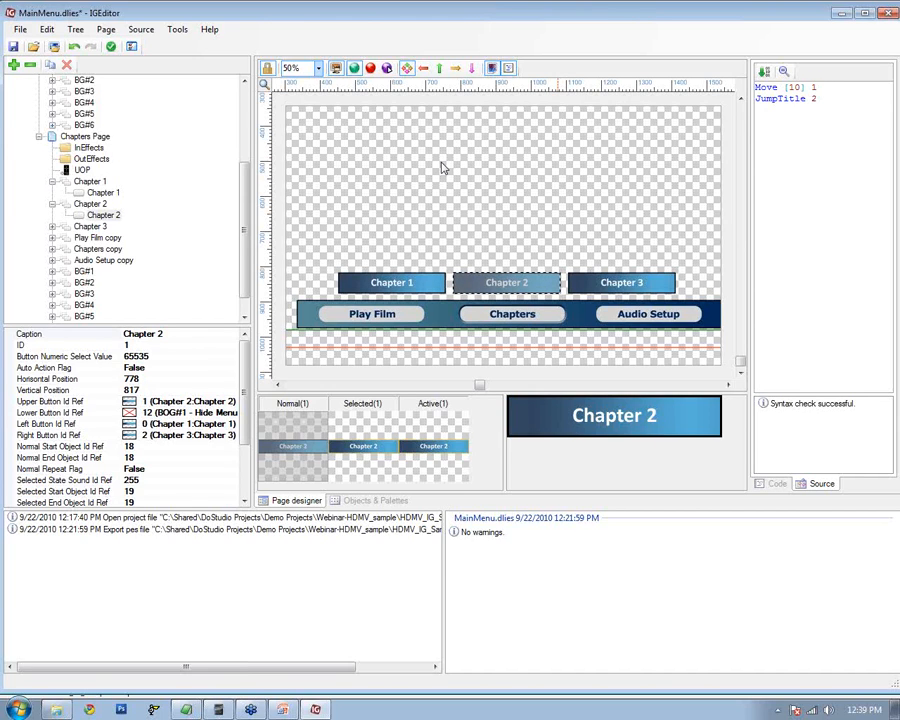
pyautogui.click(621, 282)
pyautogui.click(821, 88)
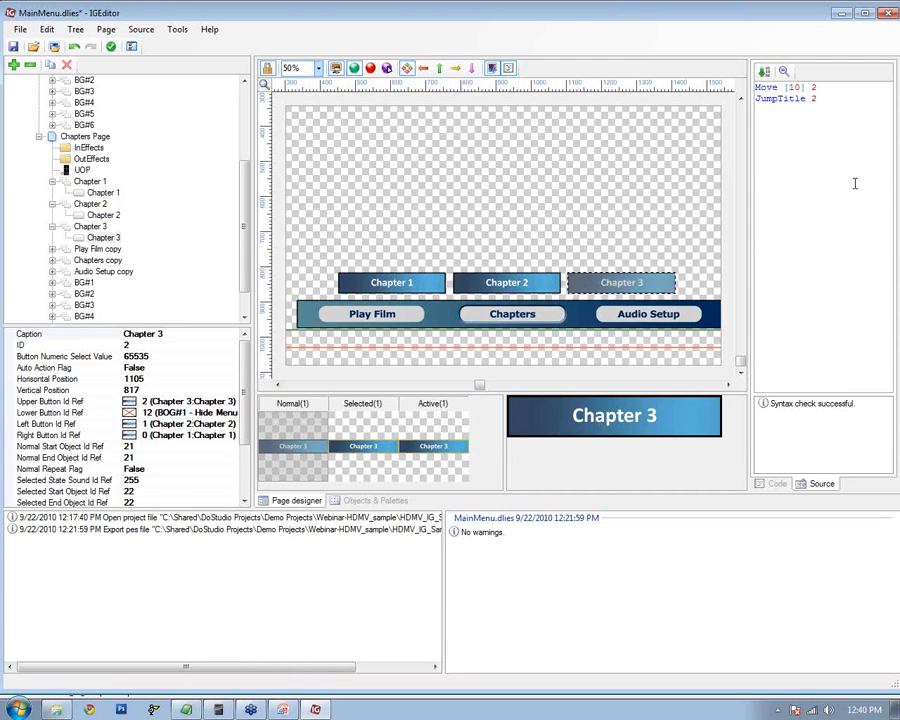
# Expand the BOG#1 - Hide Menu button group of Chapters Page
pyautogui.moveTo(242, 219); pyautogui.dragTo(245, 253)
pyautogui.click(53, 316)
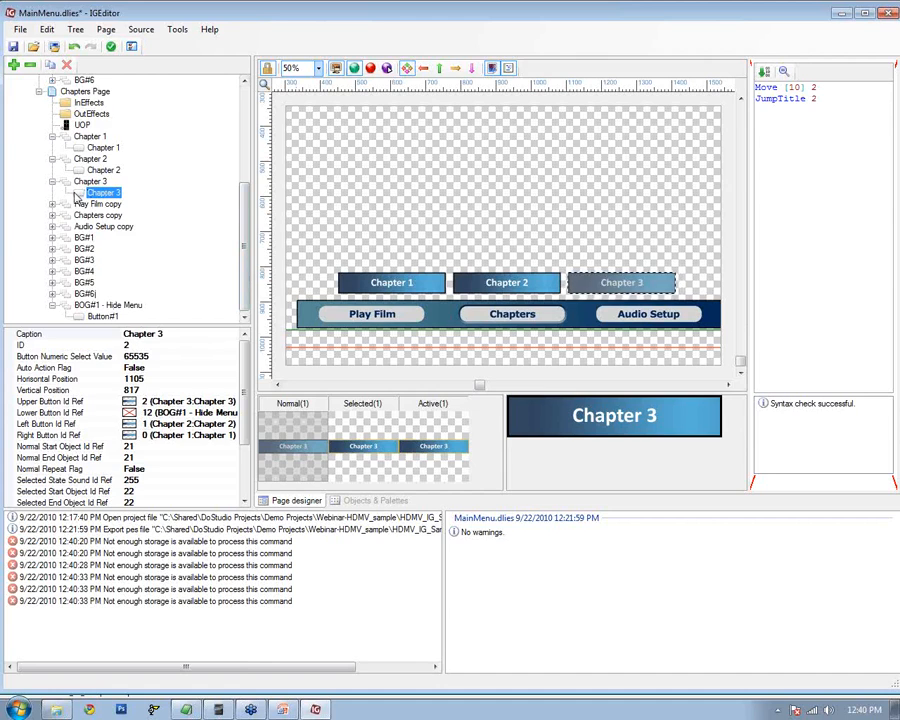
# Examine the Auto Action Flag and SetButtonPage command of Button#1 in the BOG#1 - Hide Menu group
pyautogui.click(66, 308)
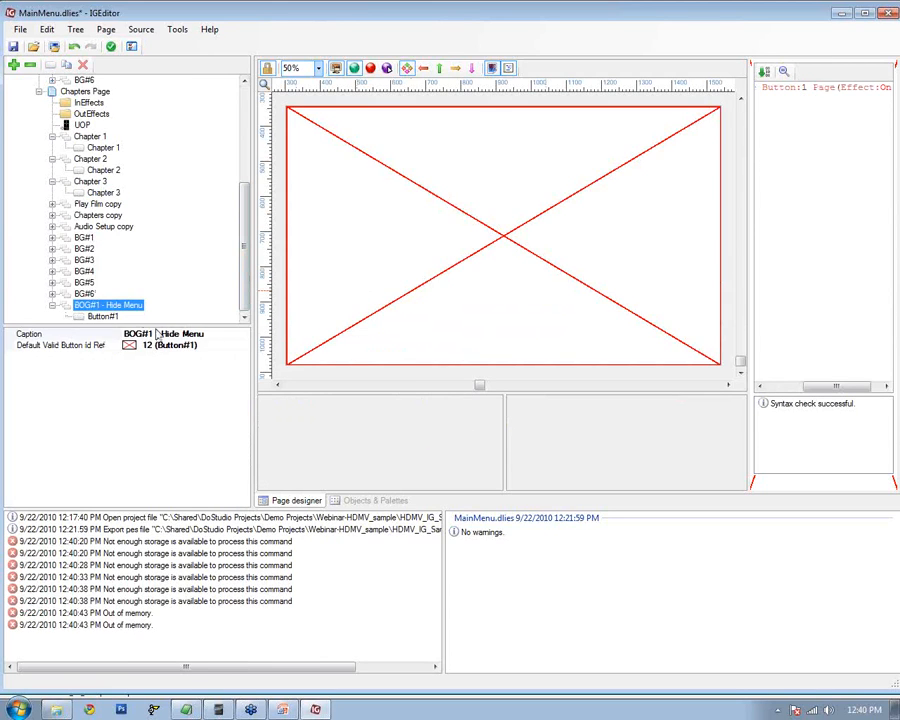
pyautogui.click(83, 317)
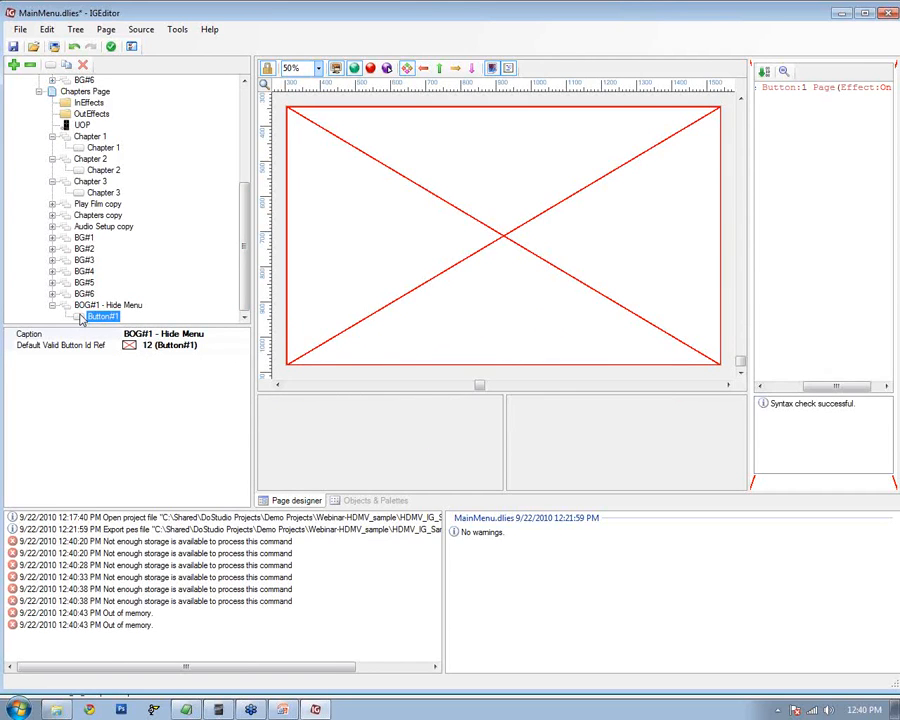
pyautogui.click(160, 368)
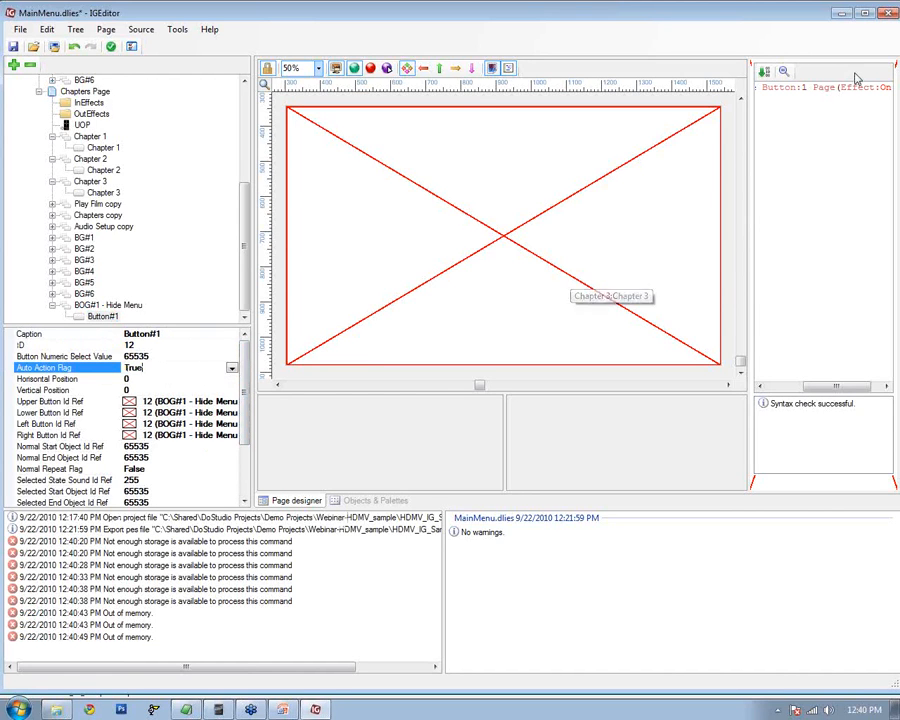
pyautogui.moveTo(749, 215); pyautogui.dragTo(503, 222)
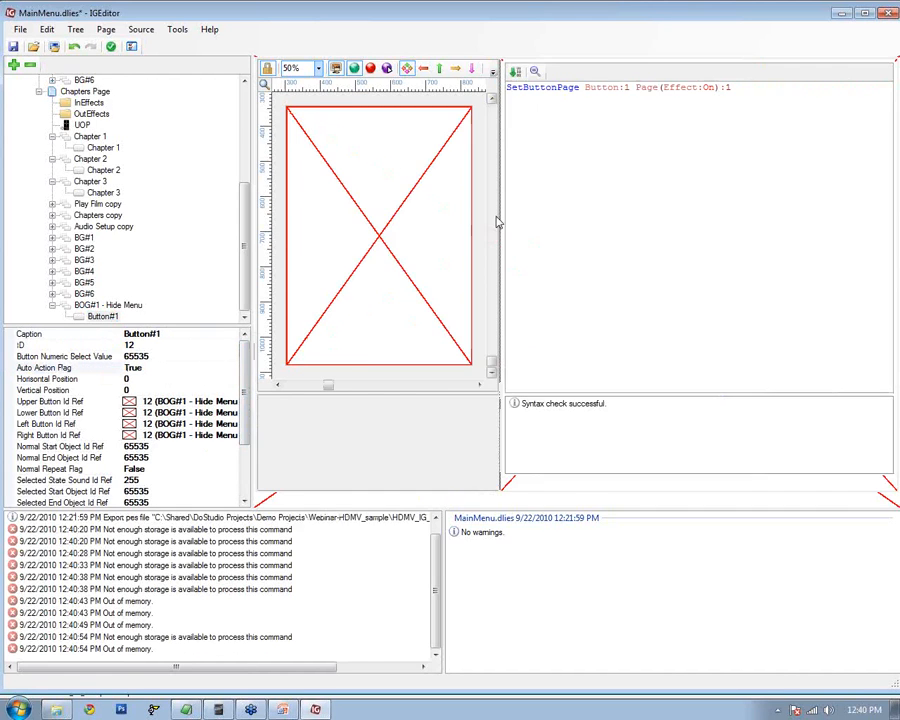
pyautogui.moveTo(731, 87); pyautogui.dragTo(507, 87)
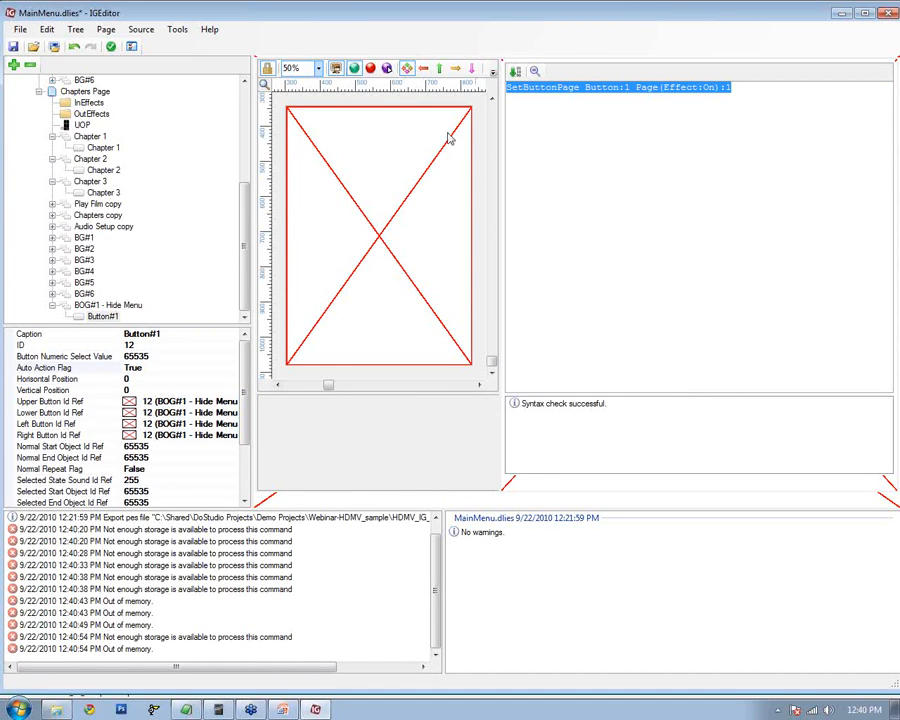
# Check the ID of MainMenuPage and set the page in the Hide Menu button's SetButtonPage command to 0
pyautogui.moveTo(241, 205); pyautogui.dragTo(241, 108)
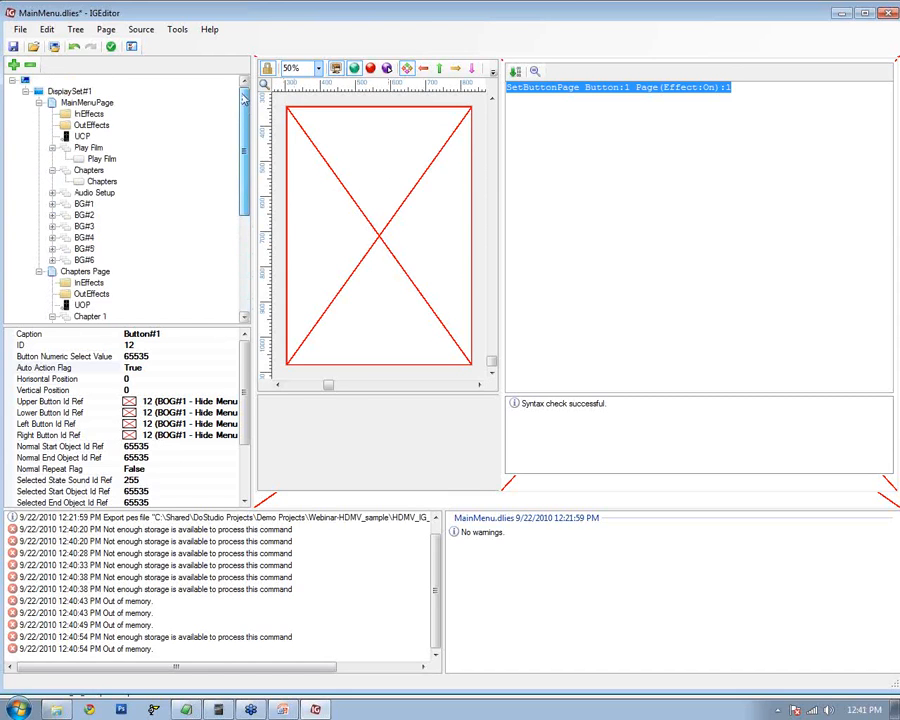
pyautogui.click(52, 107)
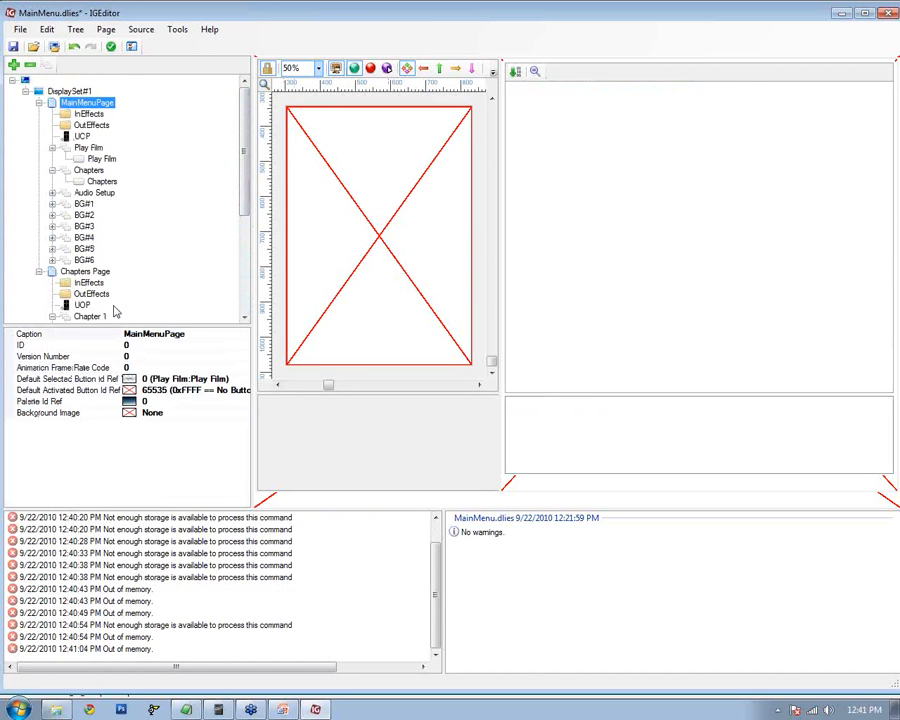
pyautogui.scroll(-5, 112, 300)
pyautogui.click(90, 317)
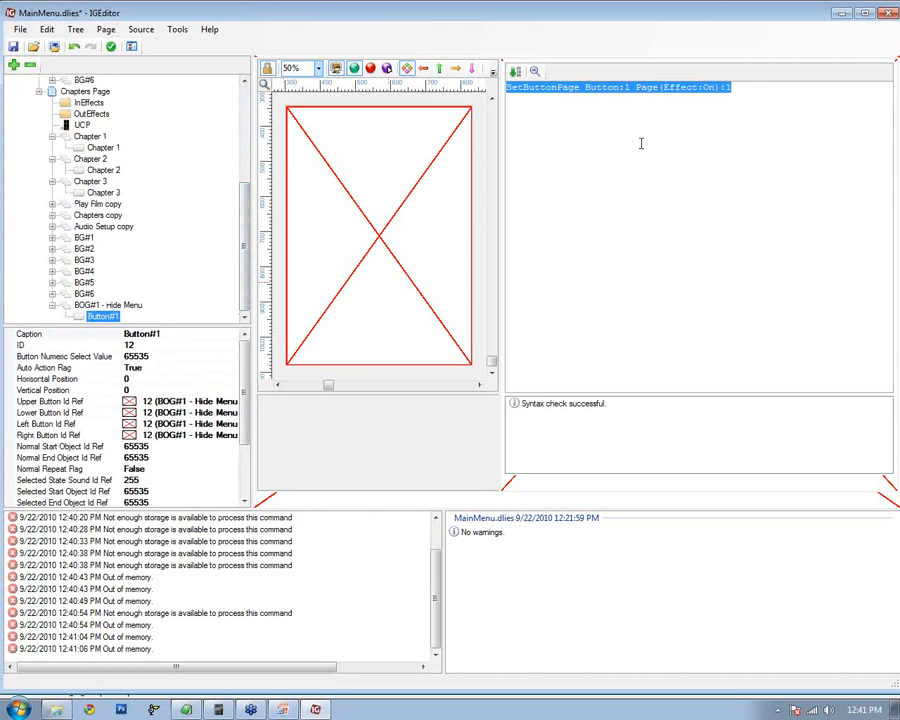
pyautogui.click(739, 87)
pyautogui.write('0')
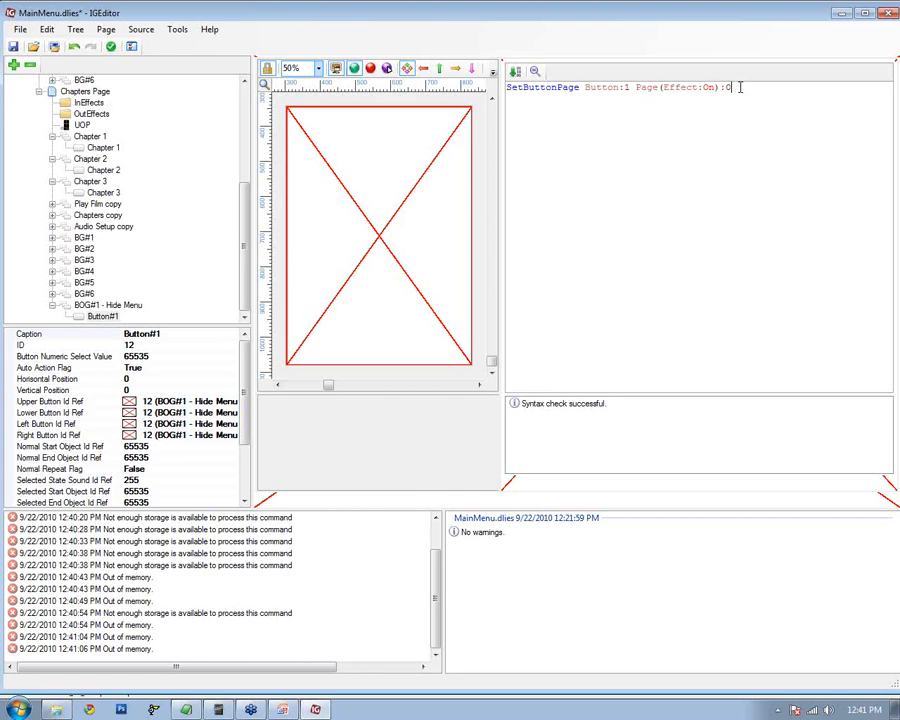
# Choose True for the Auto Action Flag of the Hide Menu group's Button#1
pyautogui.click(80, 316)
pyautogui.click(198, 370)
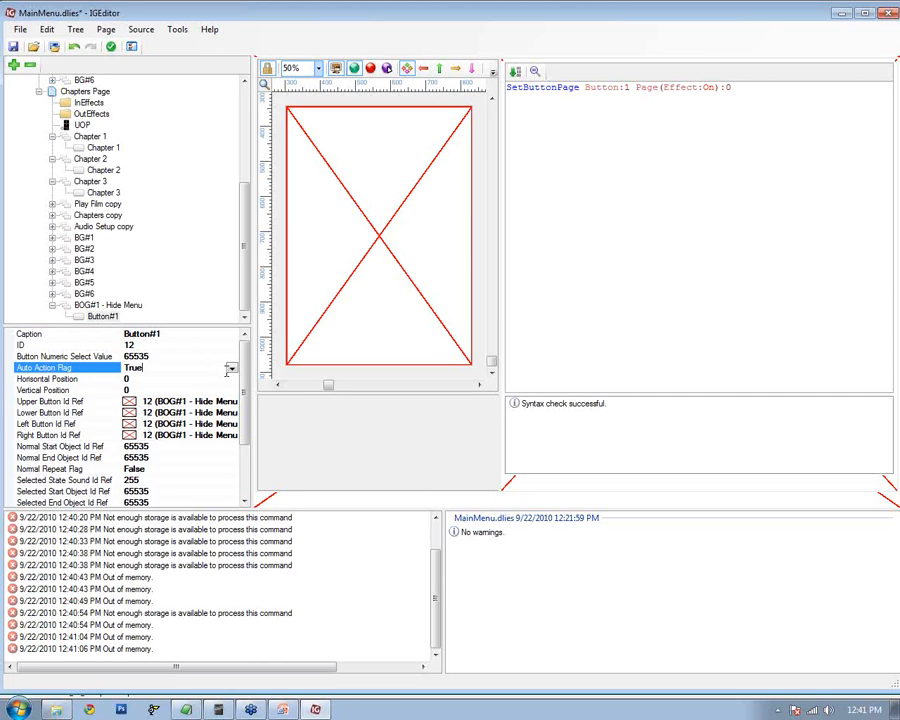
pyautogui.click(231, 369)
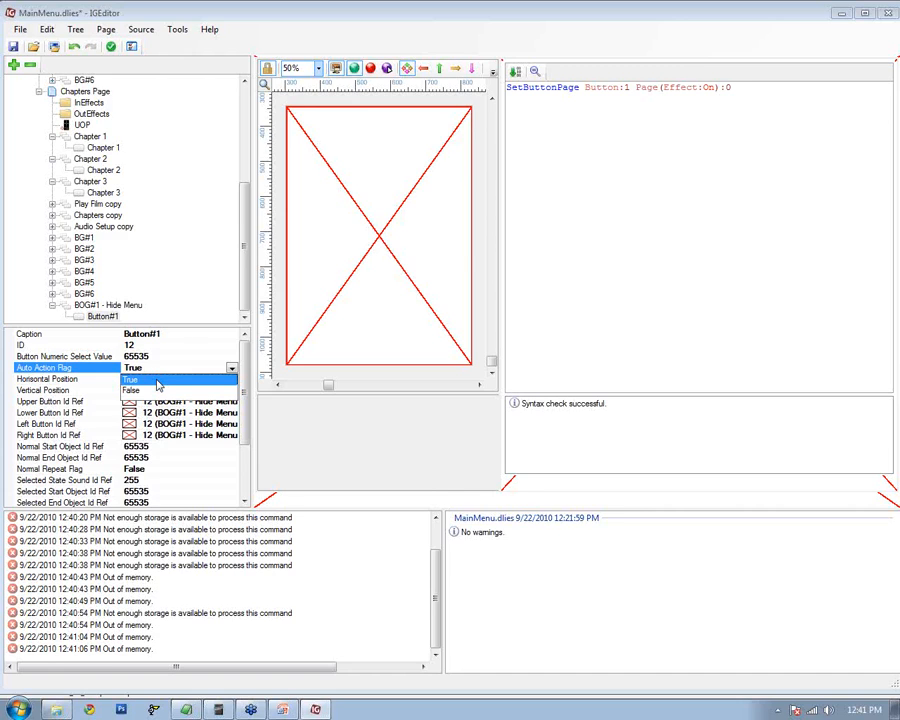
pyautogui.click(158, 381)
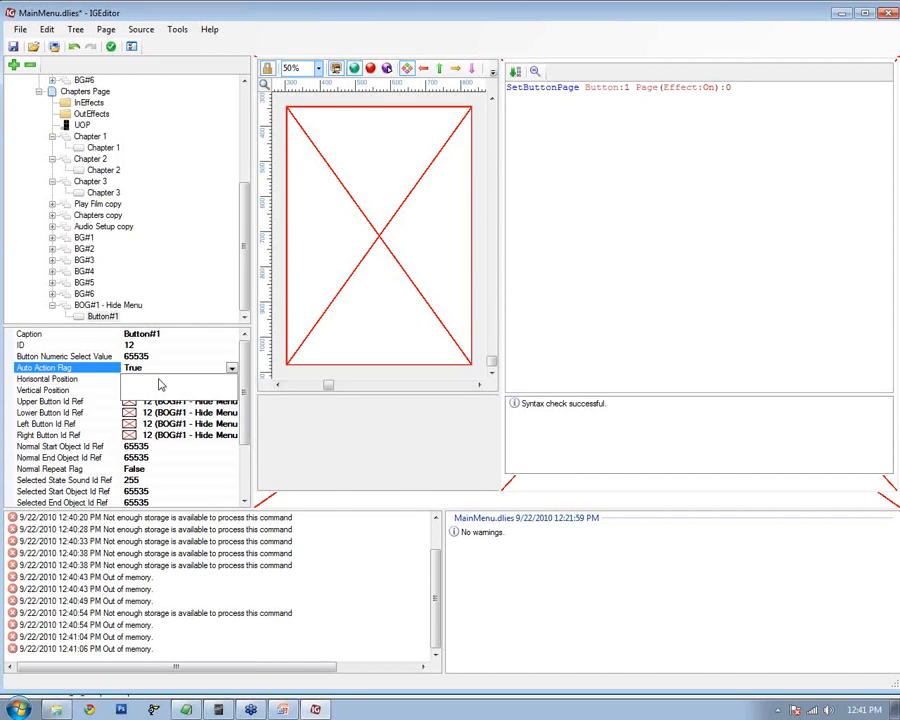
# Compile the Hide Menu button's command and save the MainMenu project
pyautogui.click(516, 72)
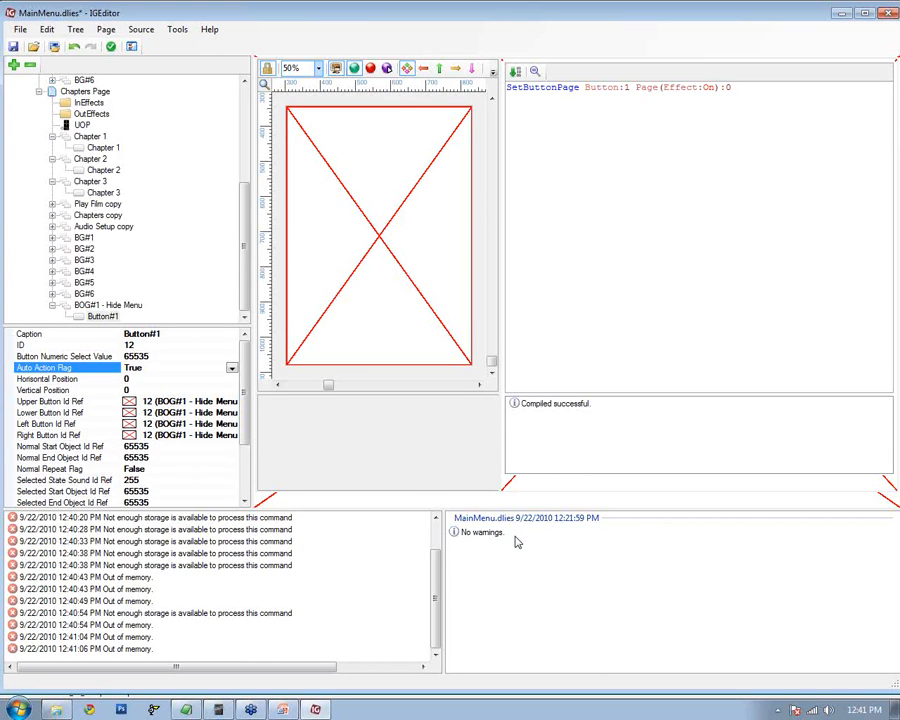
pyautogui.click(13, 47)
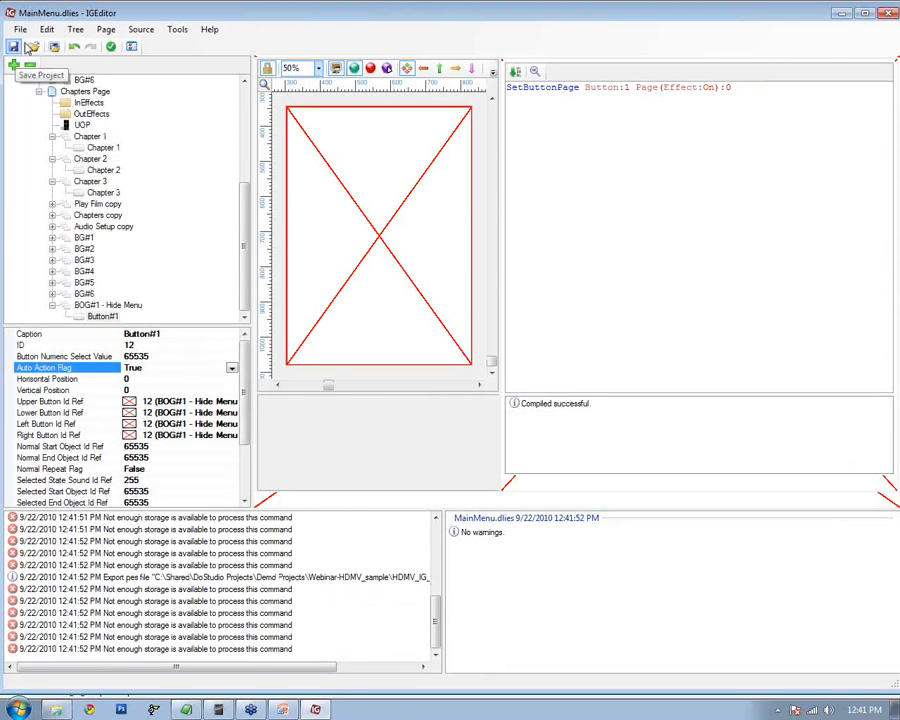
pyautogui.click(18, 30)
pyautogui.click(74, 137)
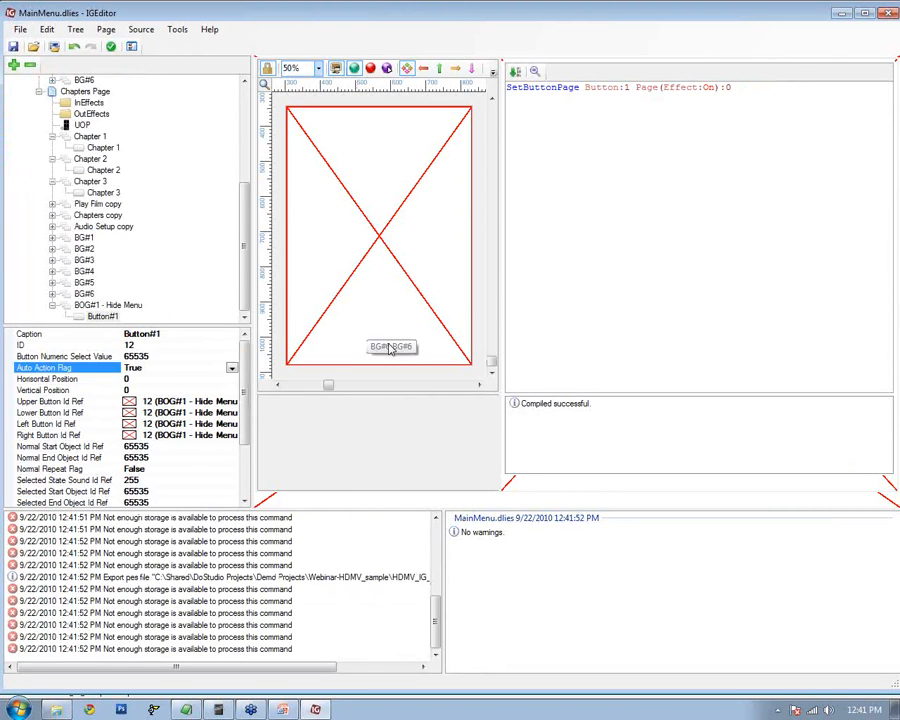
# Switch to DoStudio to view the Pop-Up Menu subpath segment, and close the running IGEditor window
pyautogui.click(842, 14)
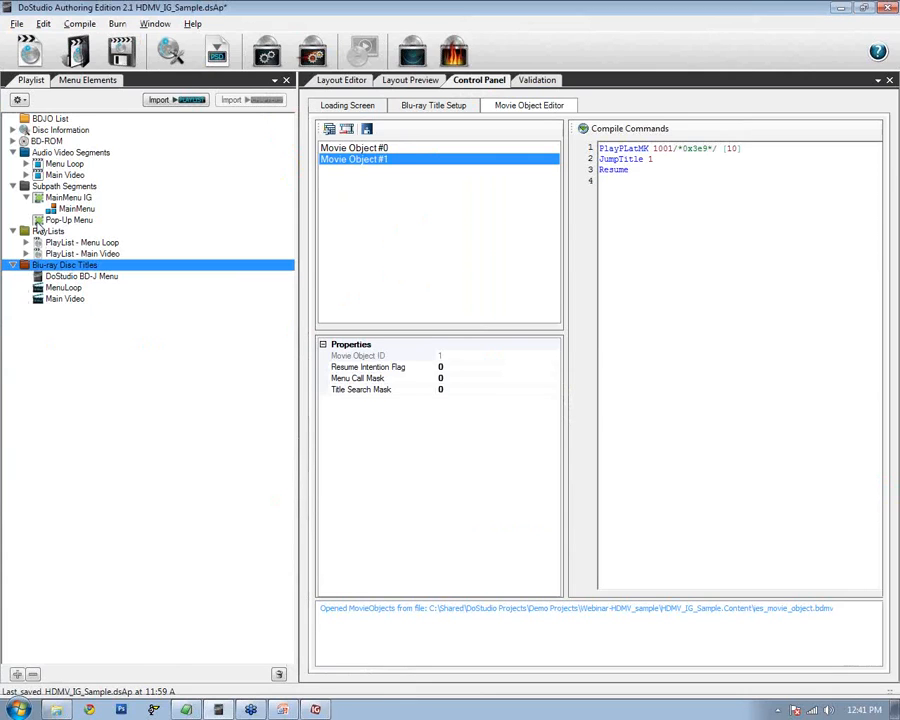
pyautogui.click(66, 219)
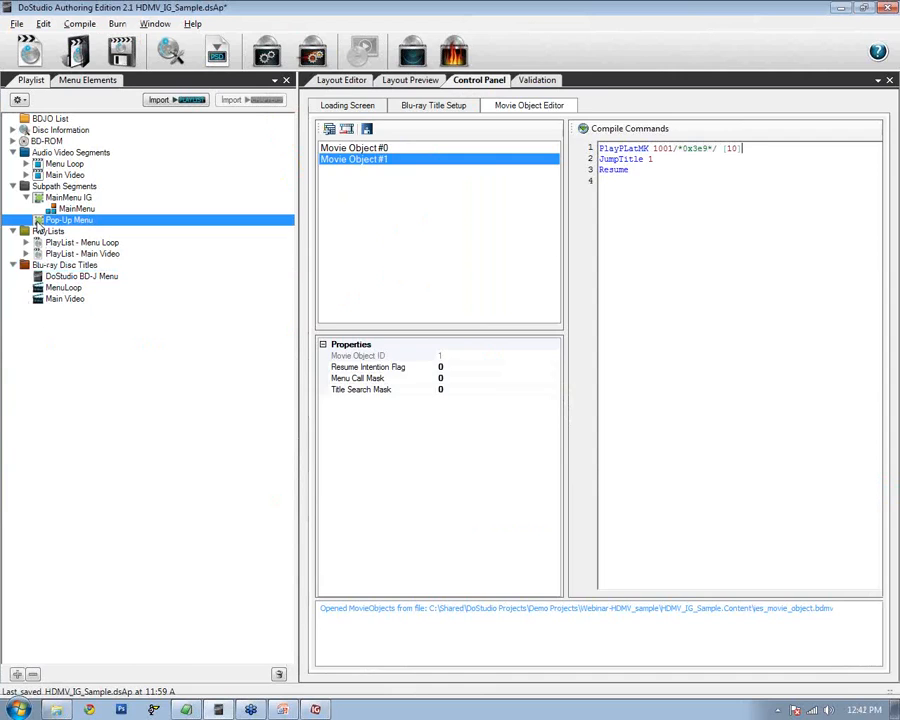
pyautogui.click(313, 709)
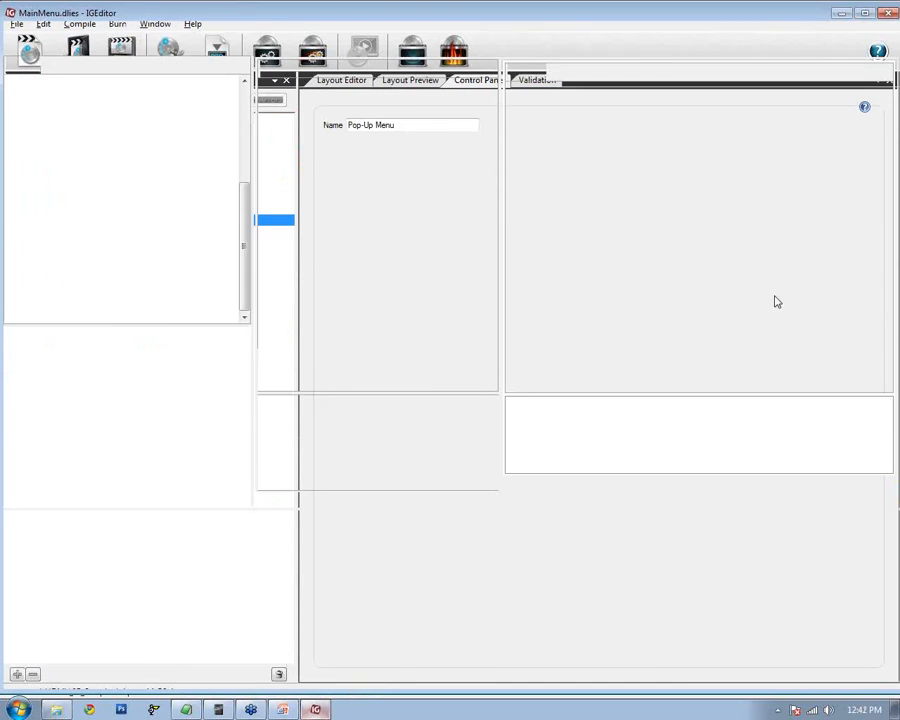
pyautogui.click(888, 13)
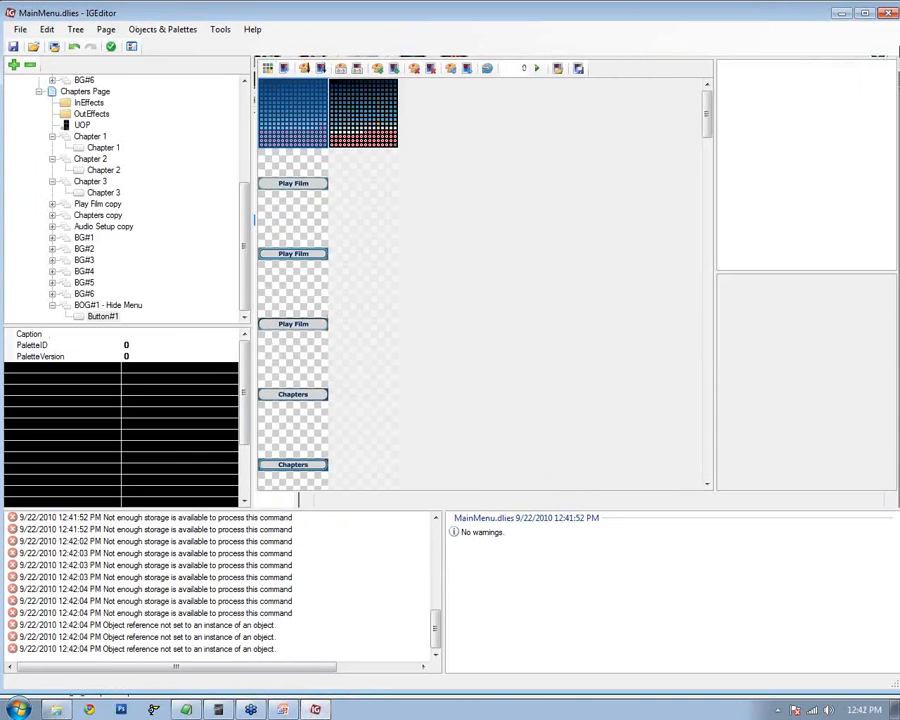
pyautogui.click(891, 16)
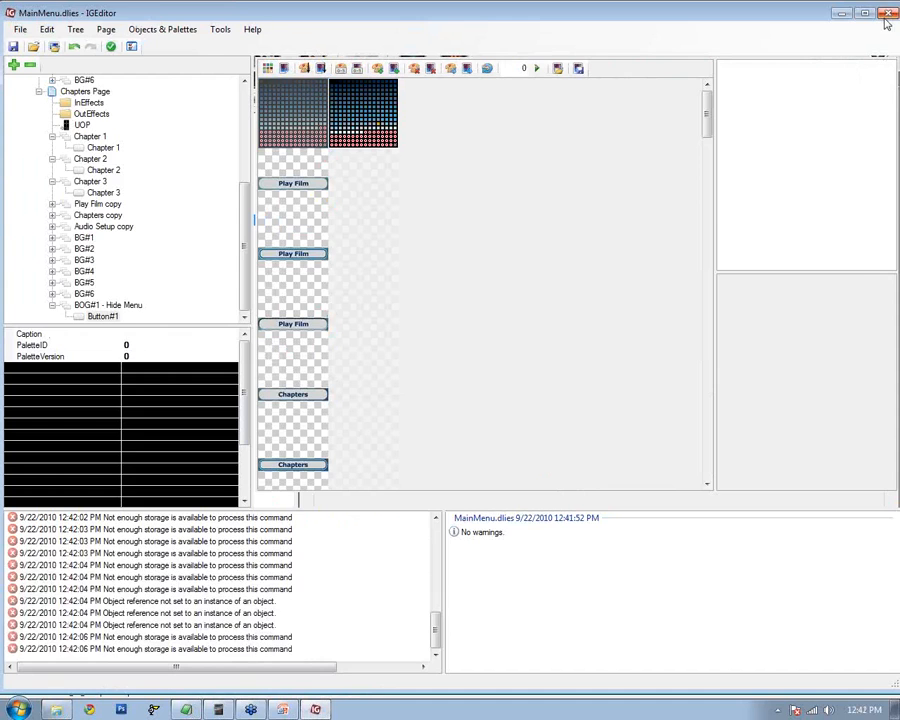
# Reopen the IG project file of MainMenu, under the MainMenu IG subpath segment, for editing in IGEditor
pyautogui.click(44, 221)
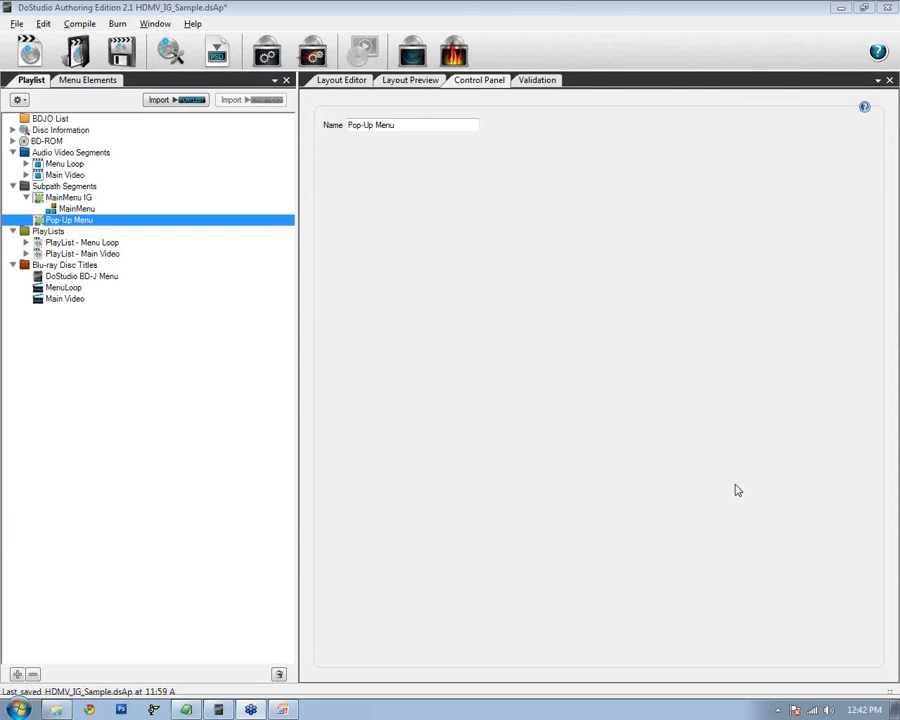
pyautogui.click(60, 208)
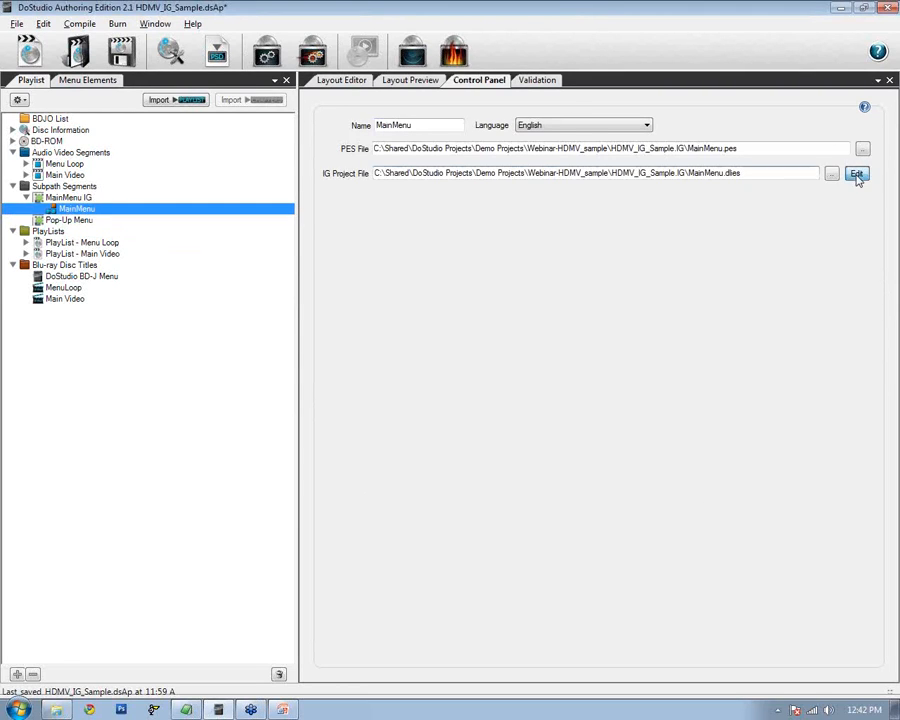
pyautogui.click(856, 175)
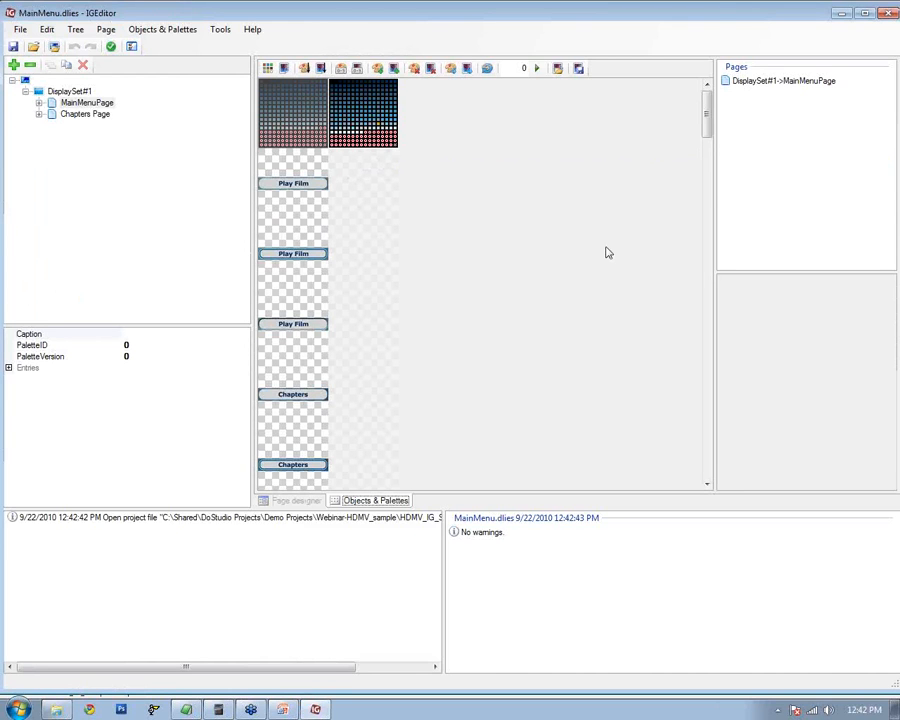
# Show the page designer at 25% zoom and examine the BOG#1 - Hide Menu group of Chapters Page
pyautogui.click(296, 502)
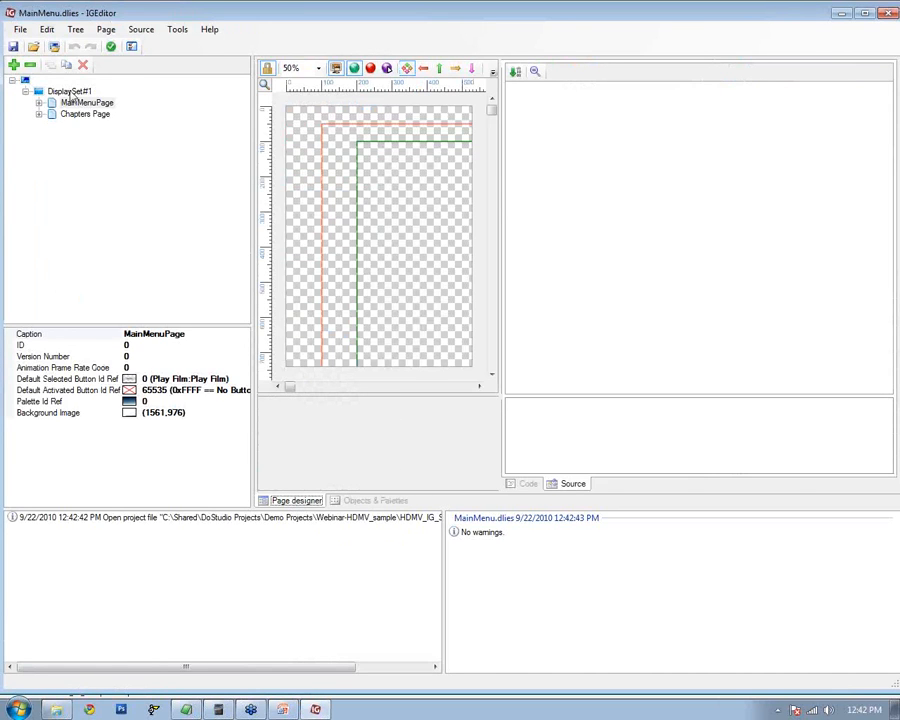
pyautogui.moveTo(500, 203); pyautogui.dragTo(631, 210)
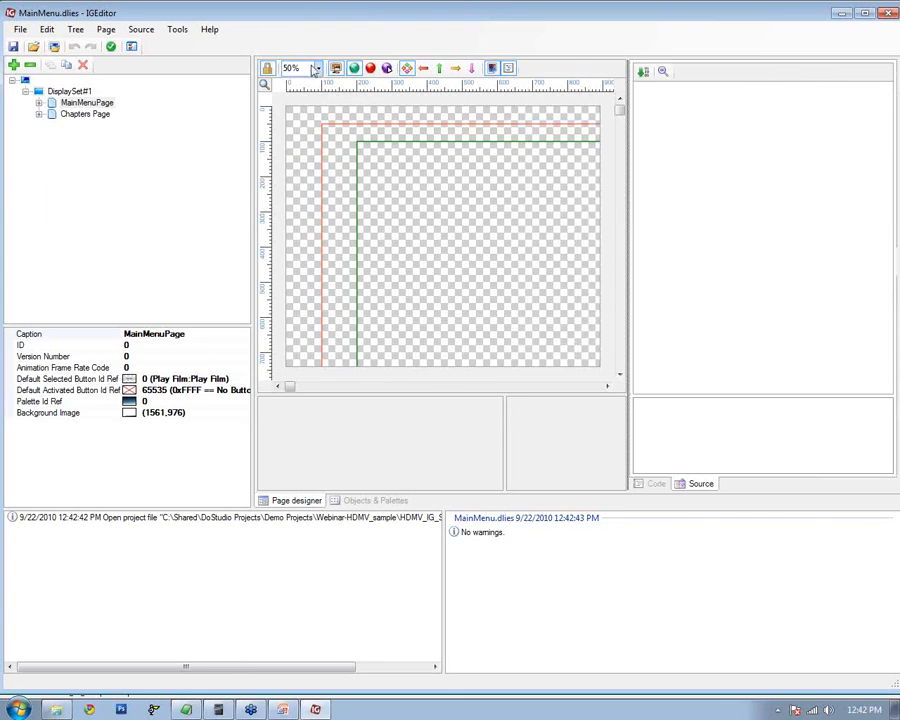
pyautogui.click(320, 68)
pyautogui.click(294, 83)
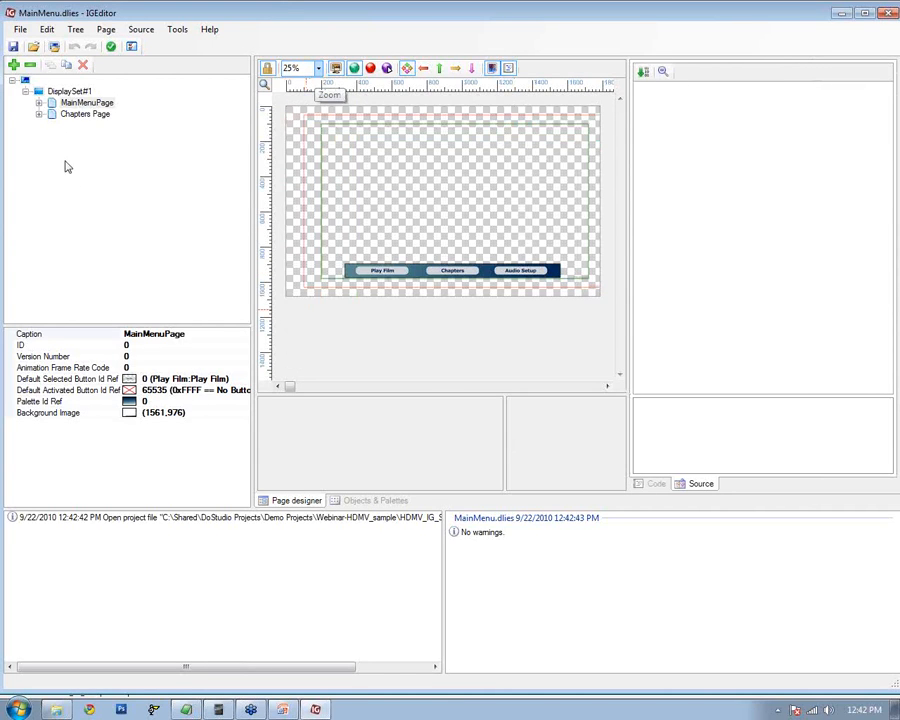
pyautogui.click(38, 114)
pyautogui.click(60, 114)
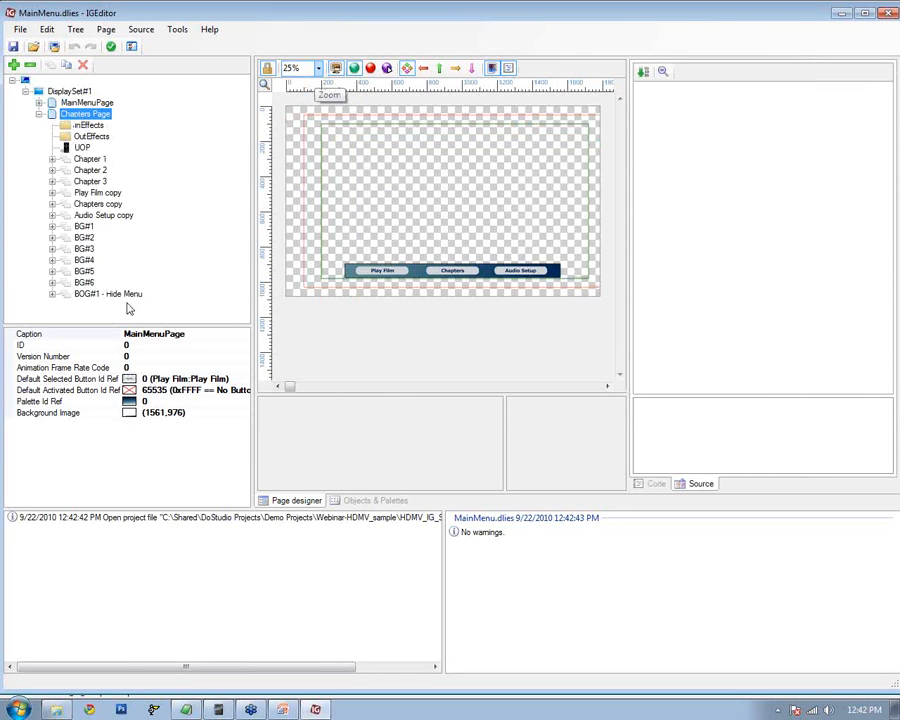
pyautogui.click(76, 294)
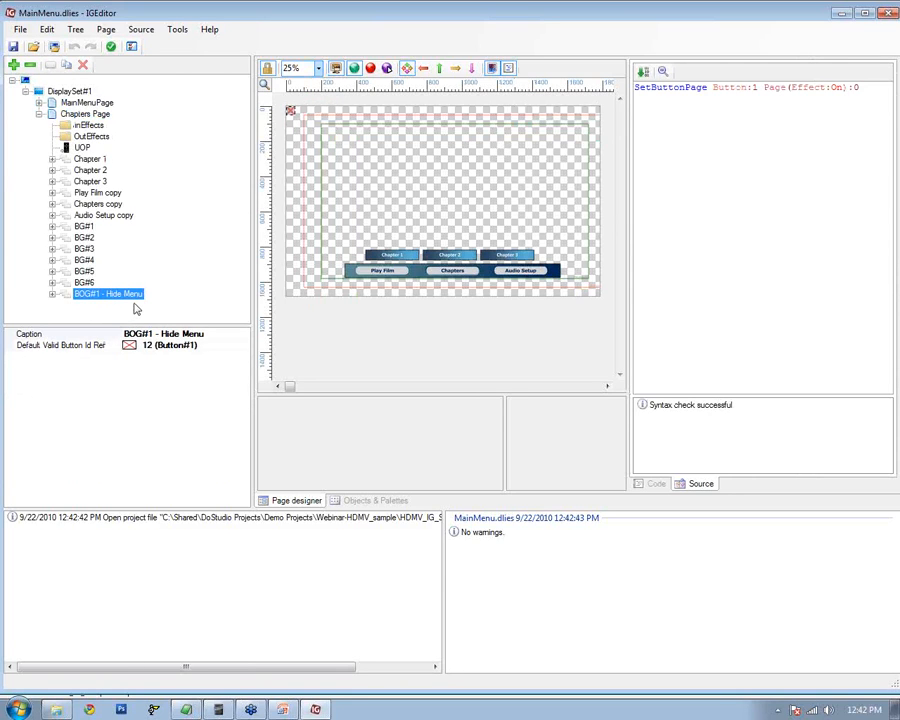
# Add a new BOG to Chapters Page and expand it to show the properties of its button
pyautogui.rightClick(72, 115)
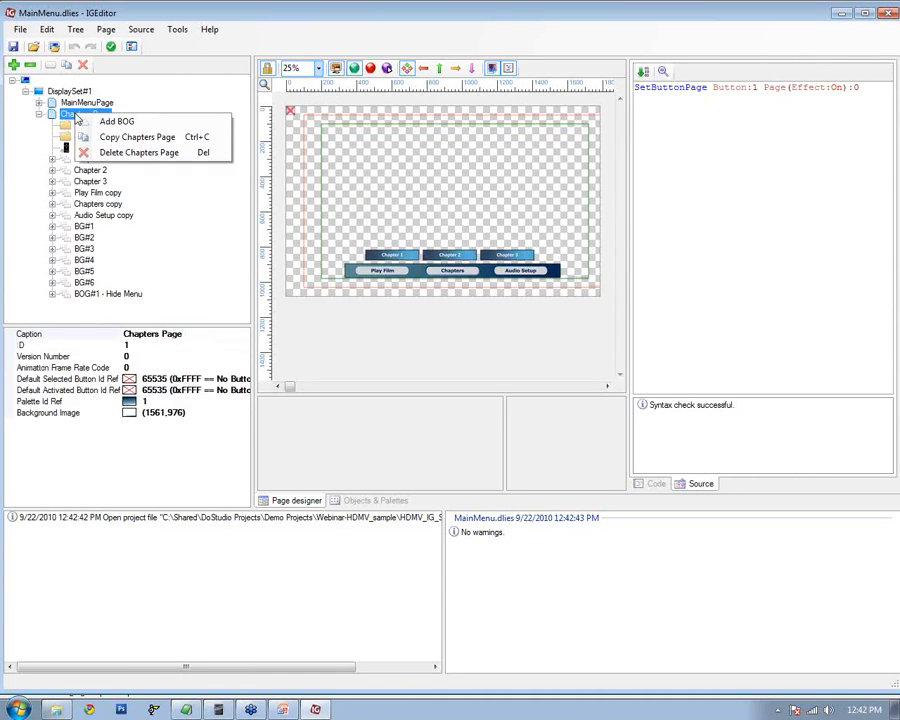
pyautogui.click(117, 121)
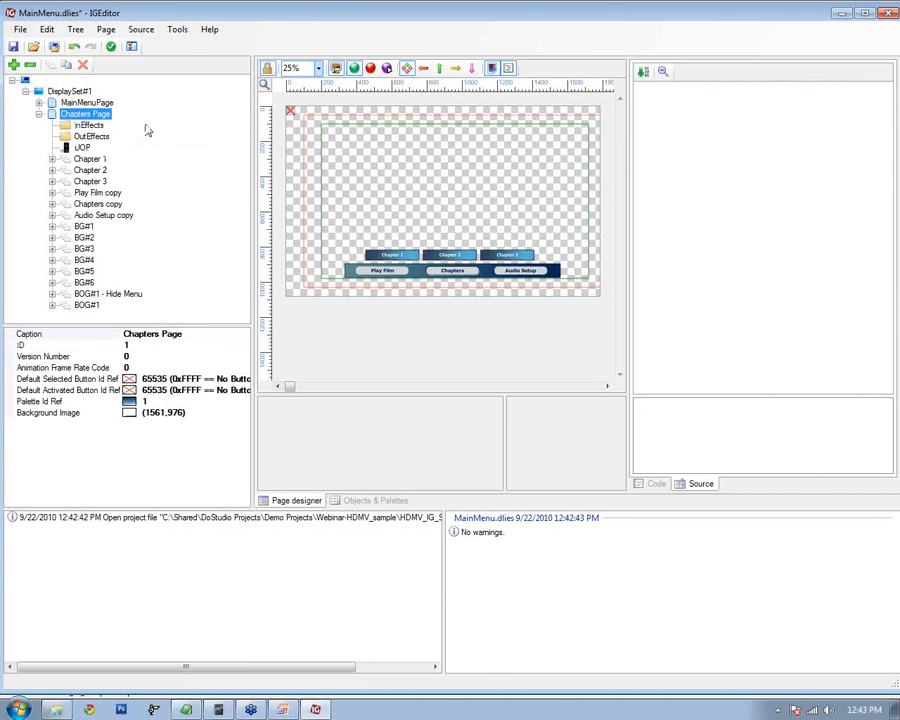
pyautogui.click(68, 306)
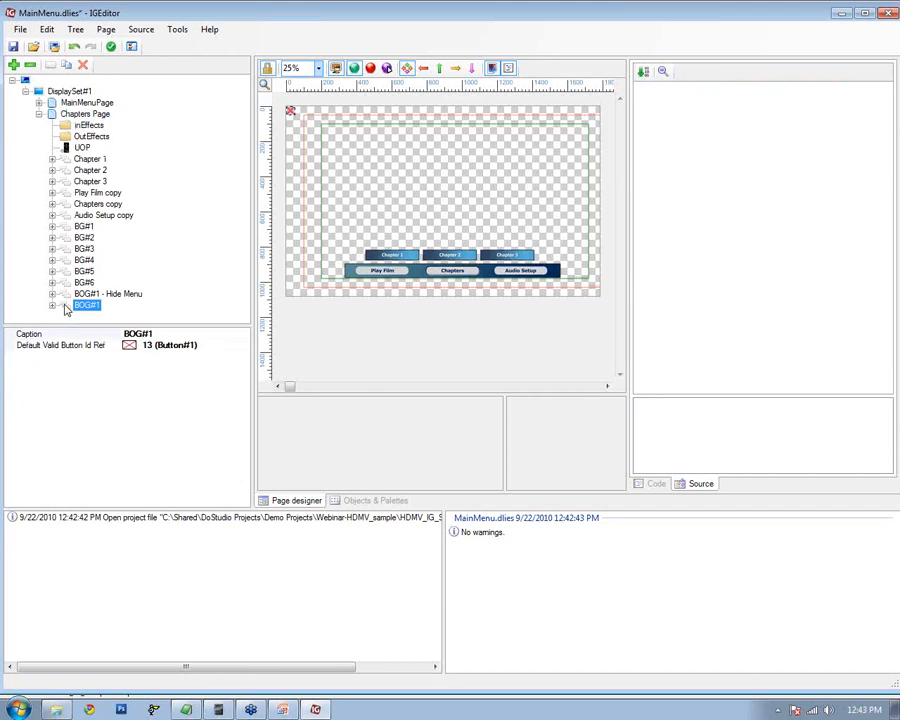
pyautogui.click(53, 305)
pyautogui.click(98, 316)
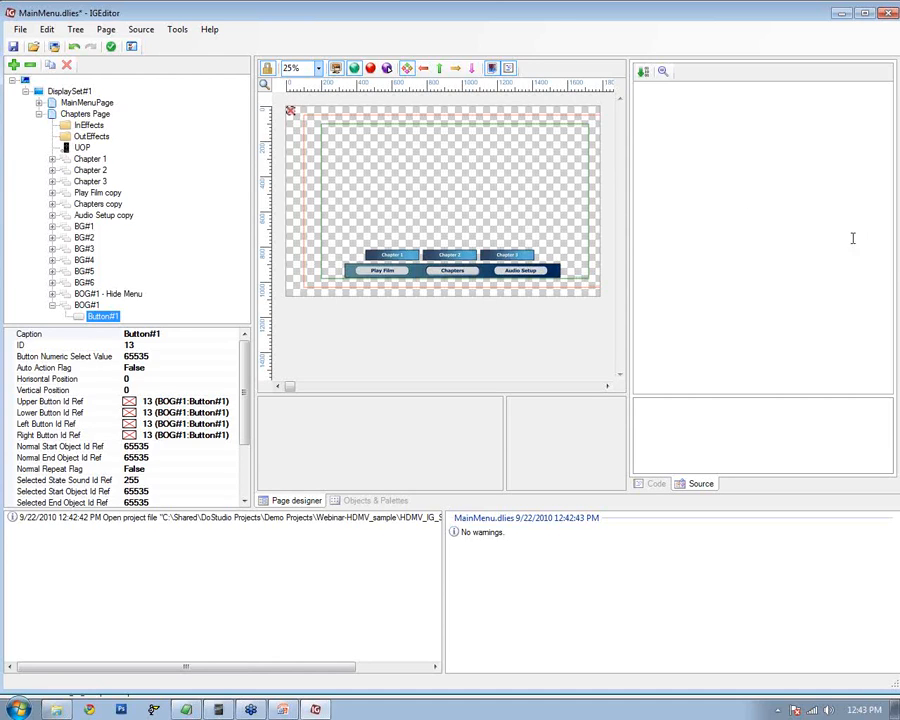
# Save the MainMenu project with the new button group
pyautogui.click(889, 267)
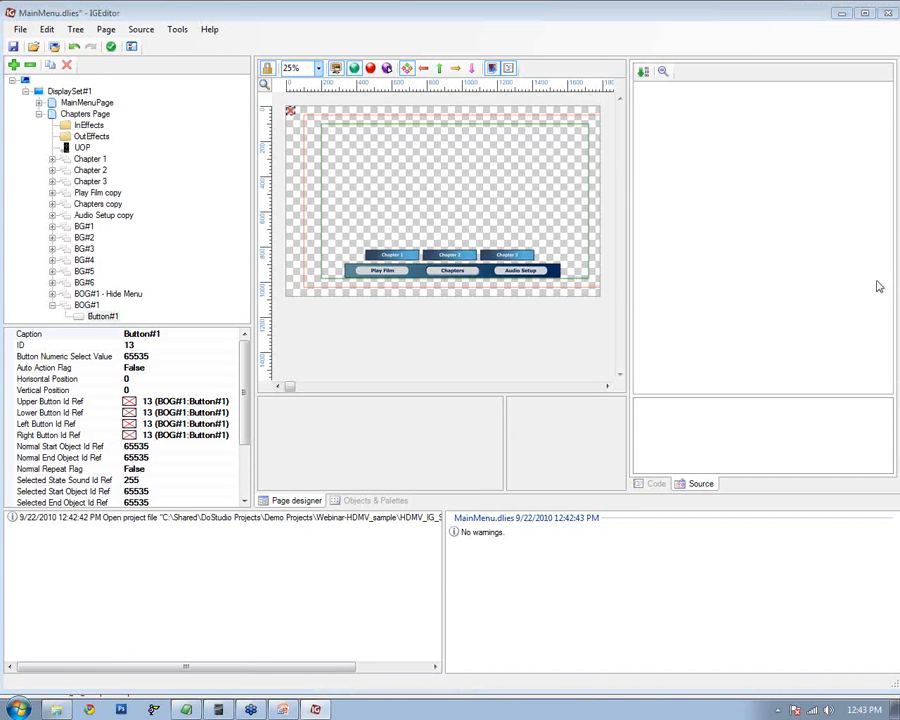
pyautogui.click(13, 46)
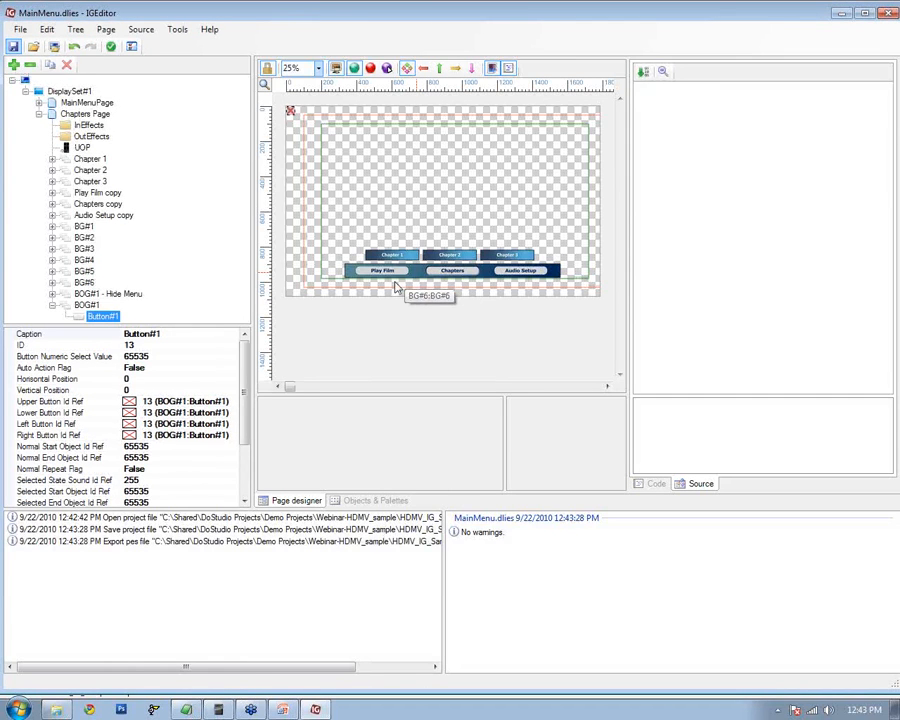
pyautogui.click(13, 46)
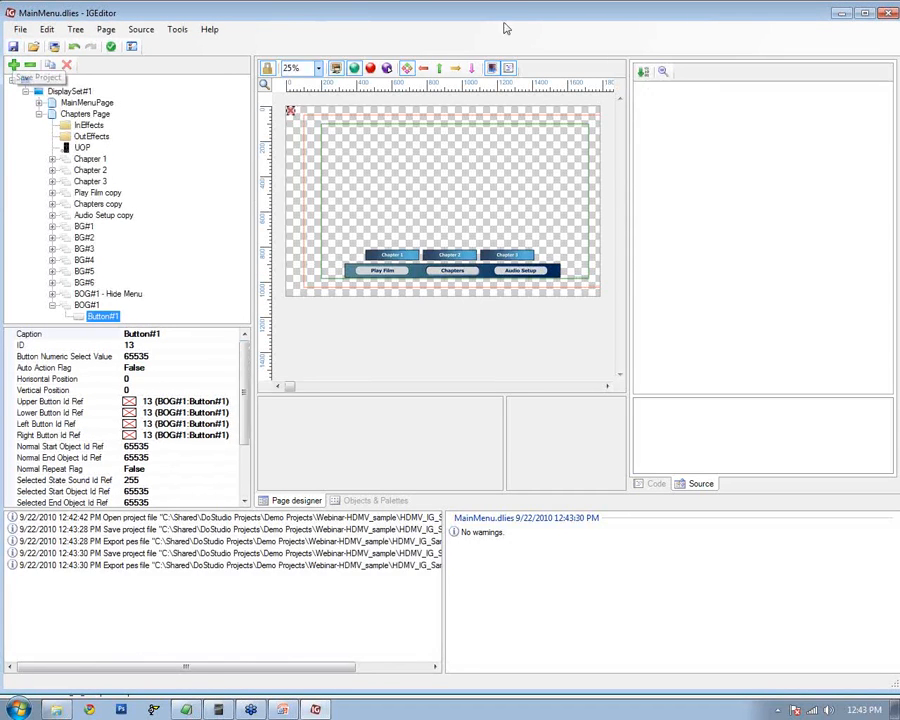
# Close IGEditor and add a menu under the Pop-Up Menu subpath segment in DoStudio
pyautogui.click(889, 15)
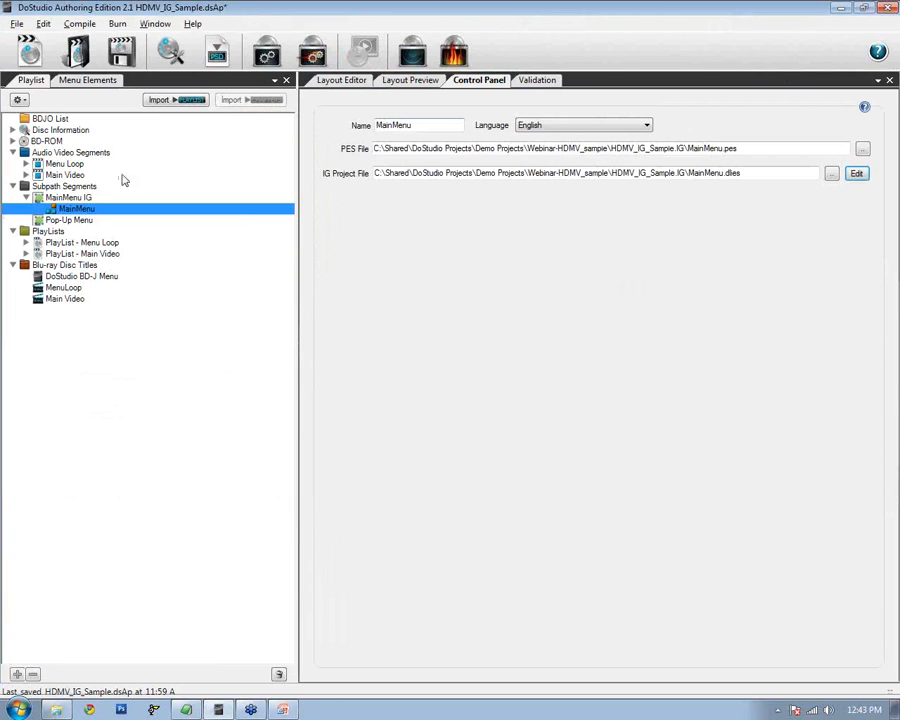
pyautogui.click(47, 221)
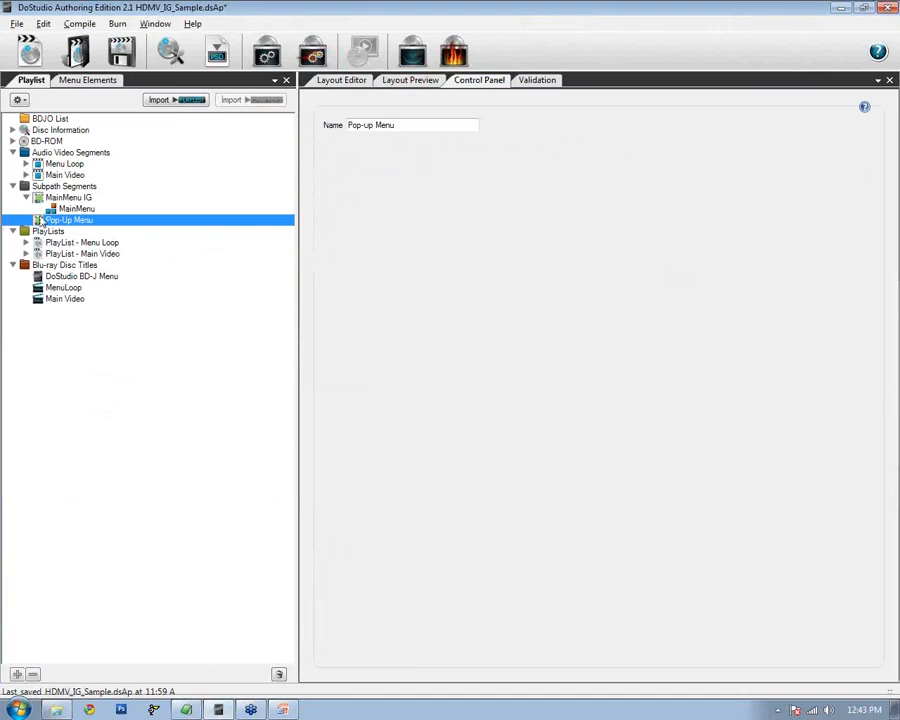
pyautogui.rightClick(60, 186)
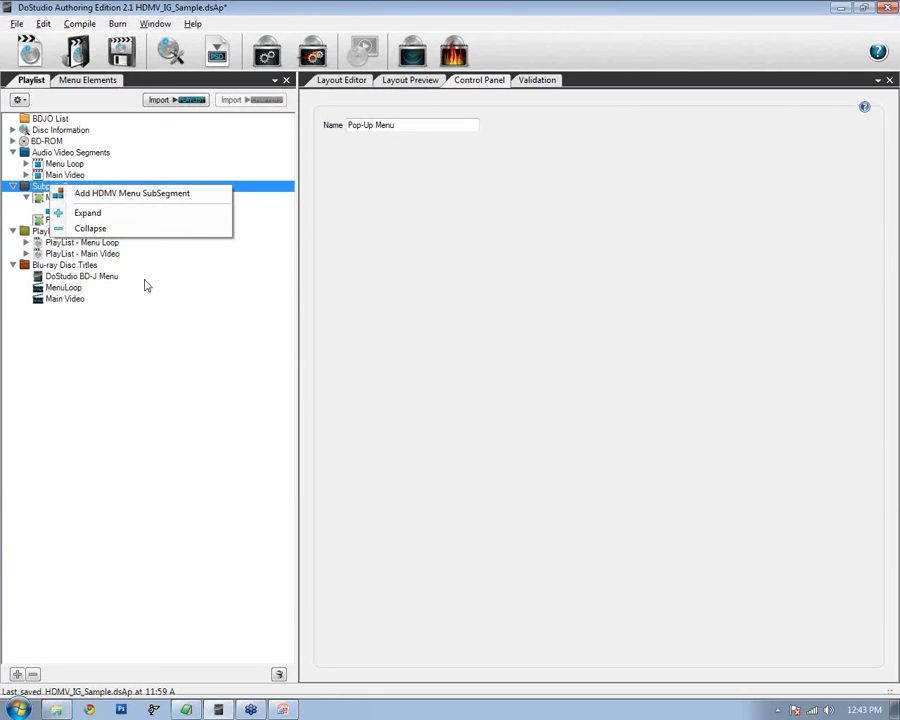
pyautogui.click(135, 311)
pyautogui.click(85, 220)
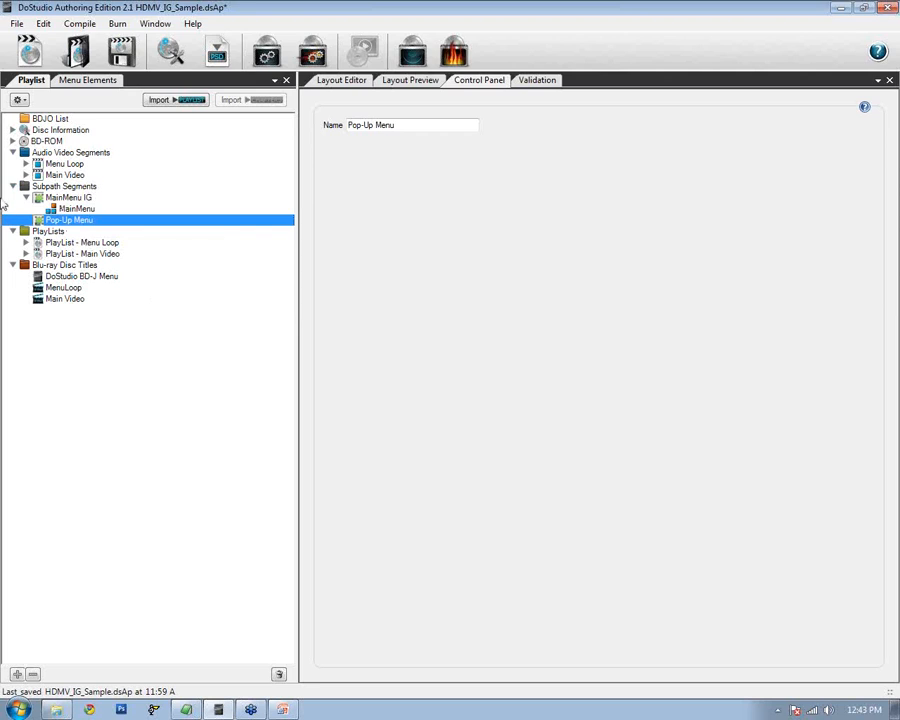
pyautogui.rightClick(62, 221)
pyautogui.press('Escape')
pyautogui.click(72, 233)
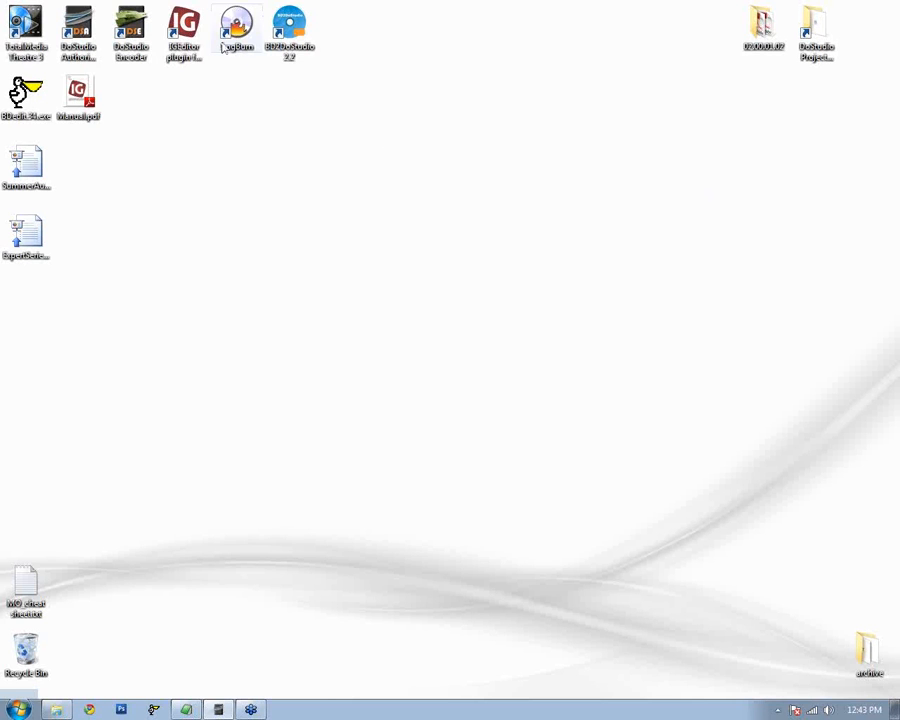
# Launch IGEditor from the desktop and import the DoStudio format PSD file Sample_IG_Pop-up.psd from the HDMV_Demo.PSD folder
pyautogui.doubleClick(190, 22)
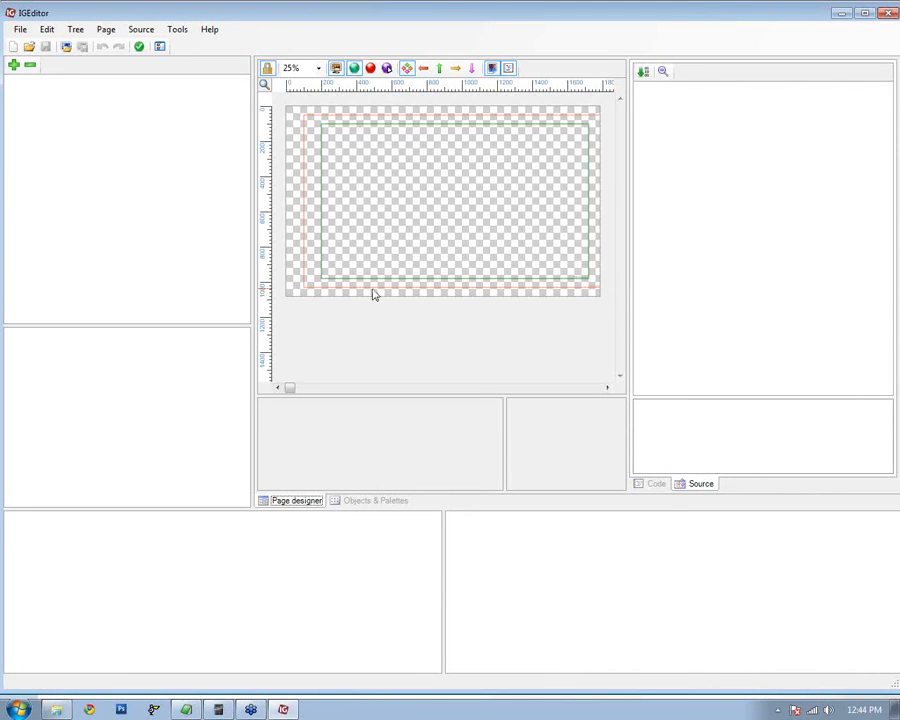
pyautogui.click(20, 30)
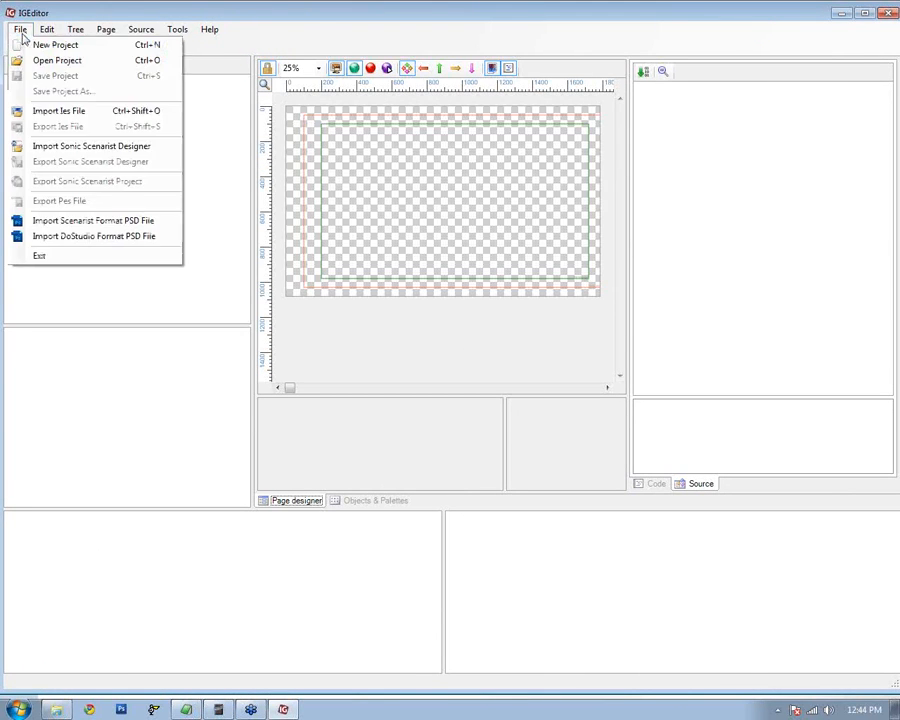
pyautogui.click(118, 236)
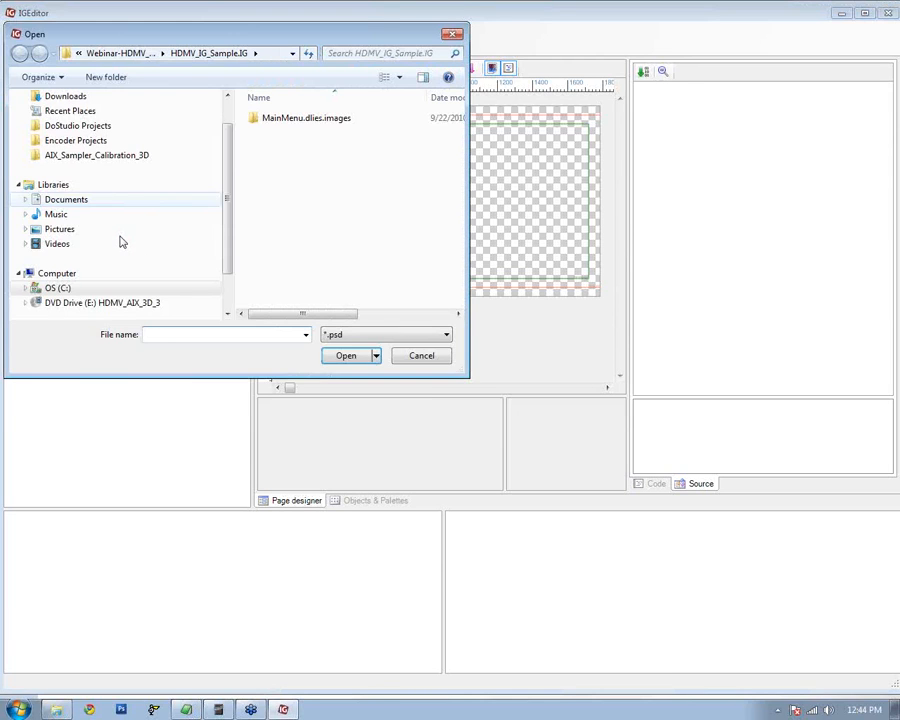
pyautogui.click(120, 55)
pyautogui.doubleClick(300, 116)
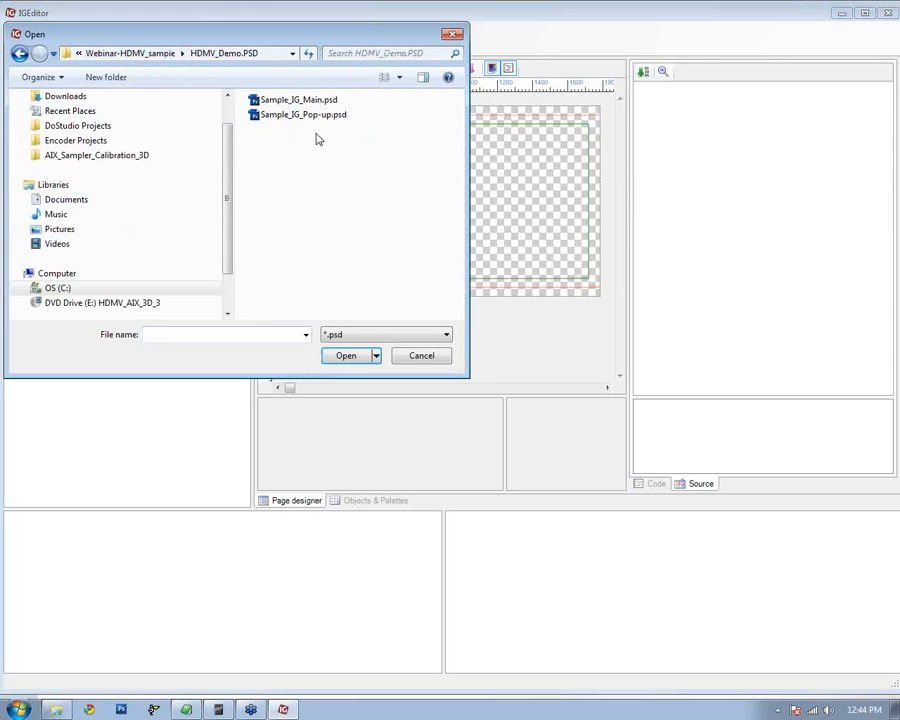
pyautogui.click(303, 115)
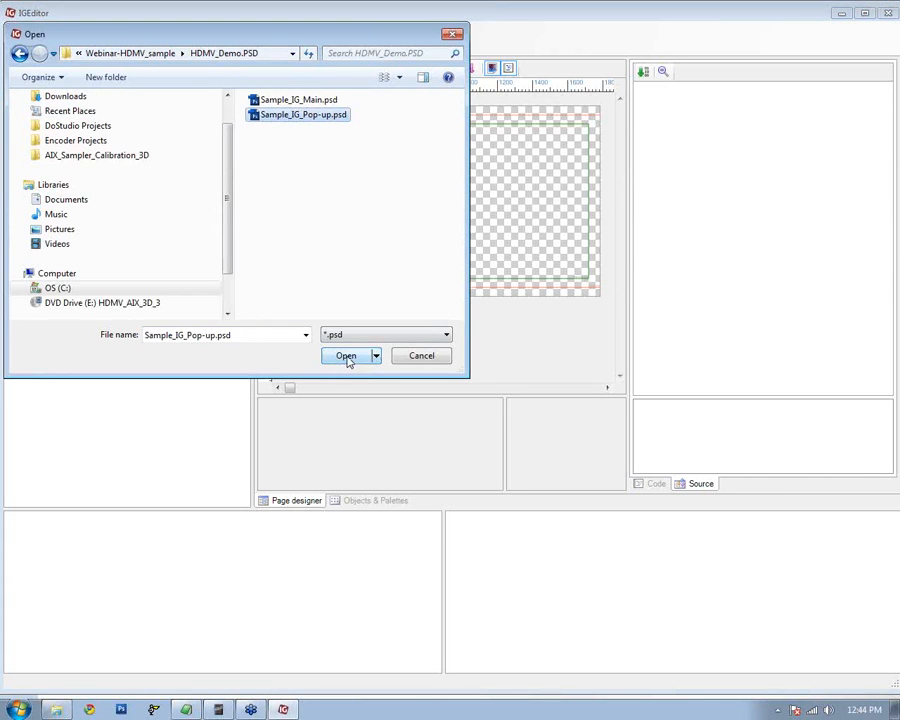
pyautogui.click(347, 357)
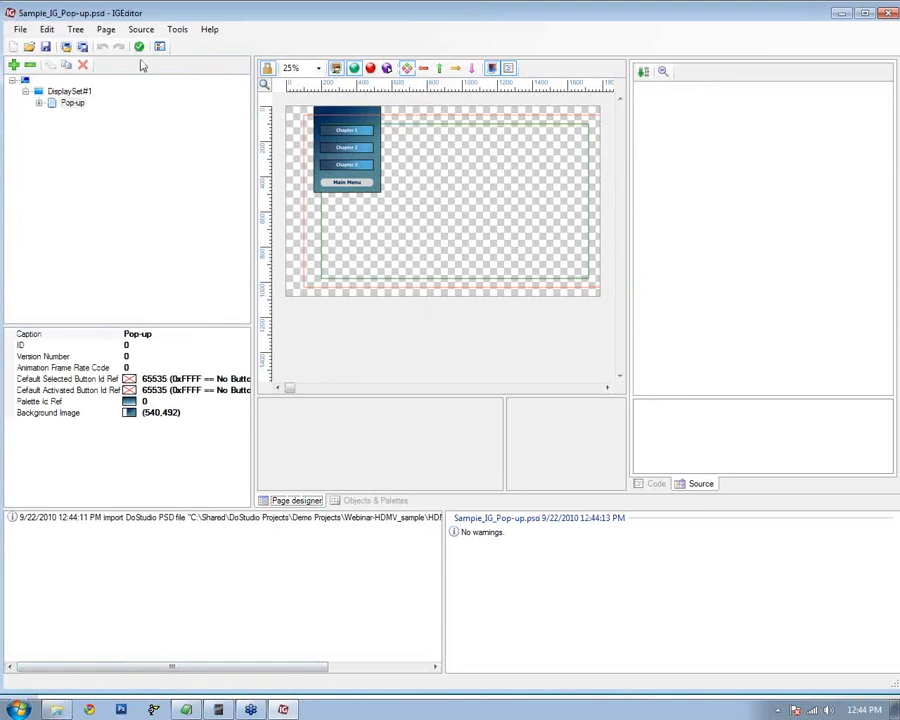
# Examine the button groups of the imported Pop-up page
pyautogui.click(39, 103)
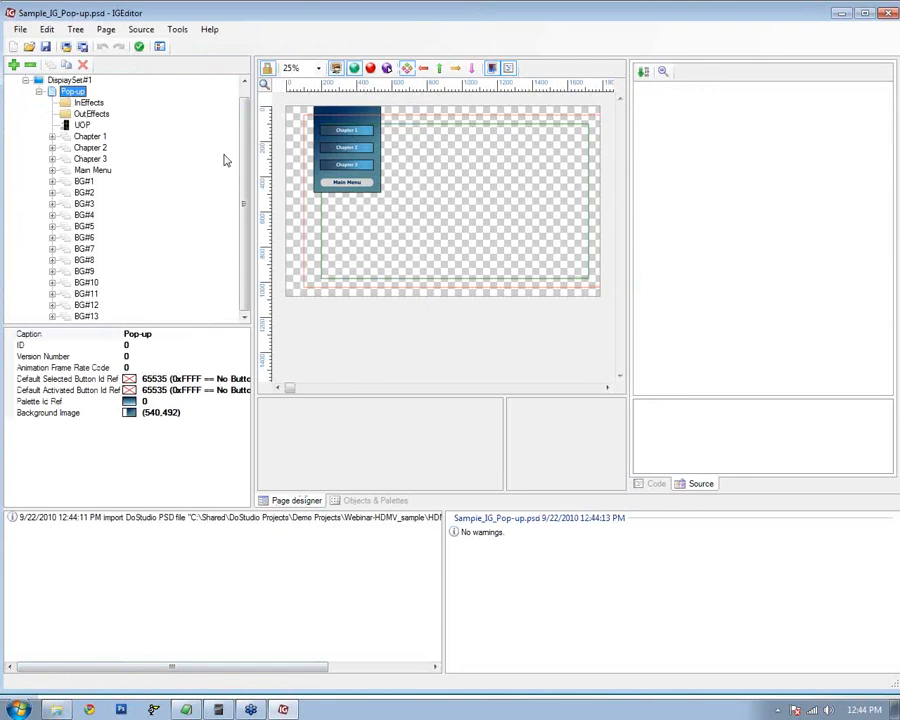
pyautogui.moveTo(246, 163); pyautogui.dragTo(248, 151)
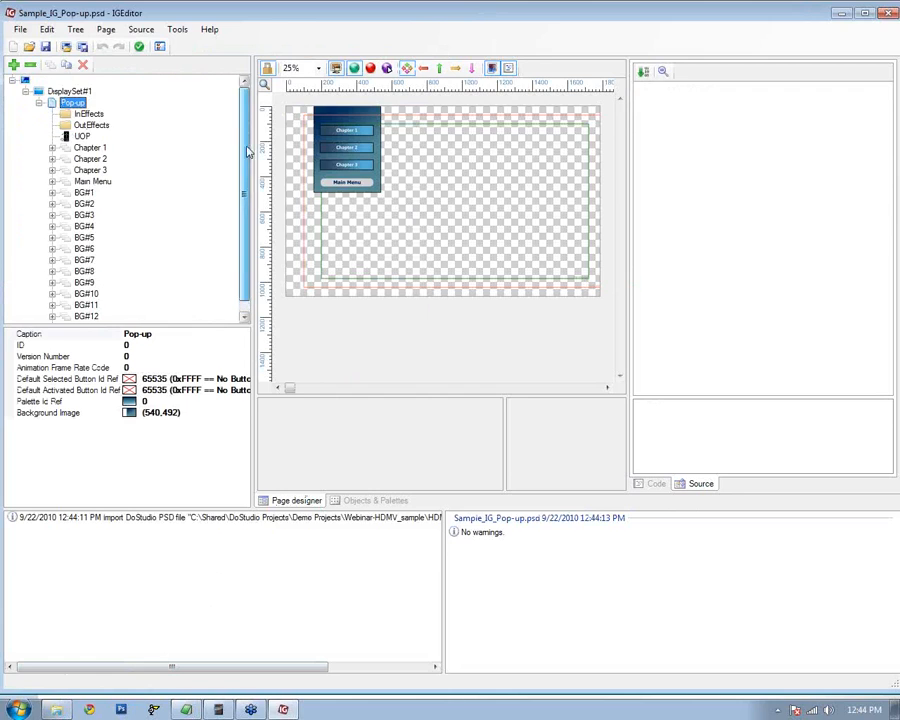
pyautogui.click(39, 103)
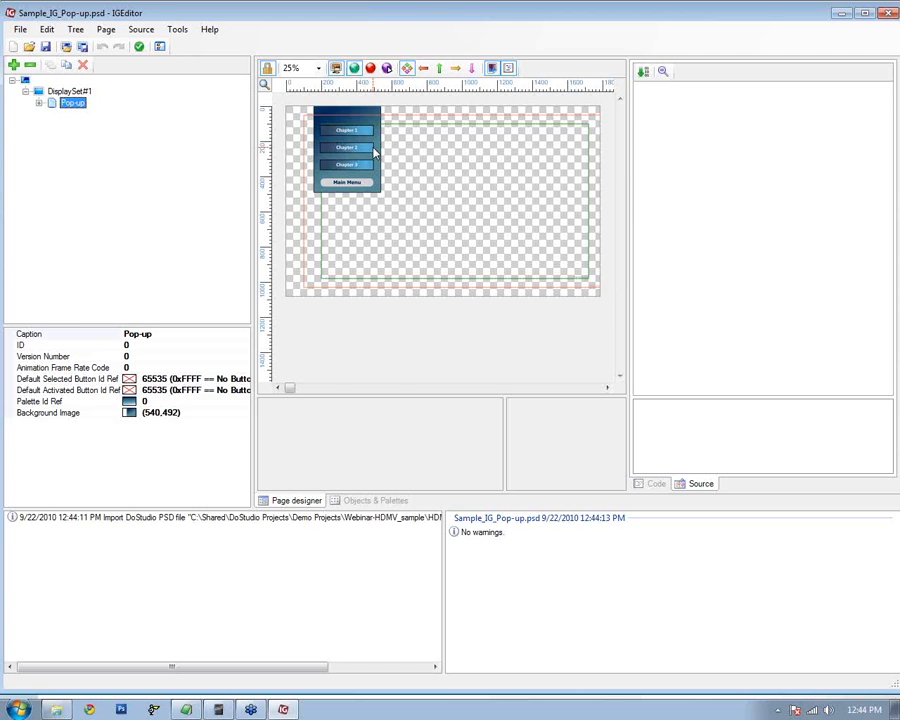
# Set the user interface model of DisplaySet#1 to 1 (Pop-Up) and its frame rate to 4 (30 000/1001, 29.97 Hz)
pyautogui.click(39, 92)
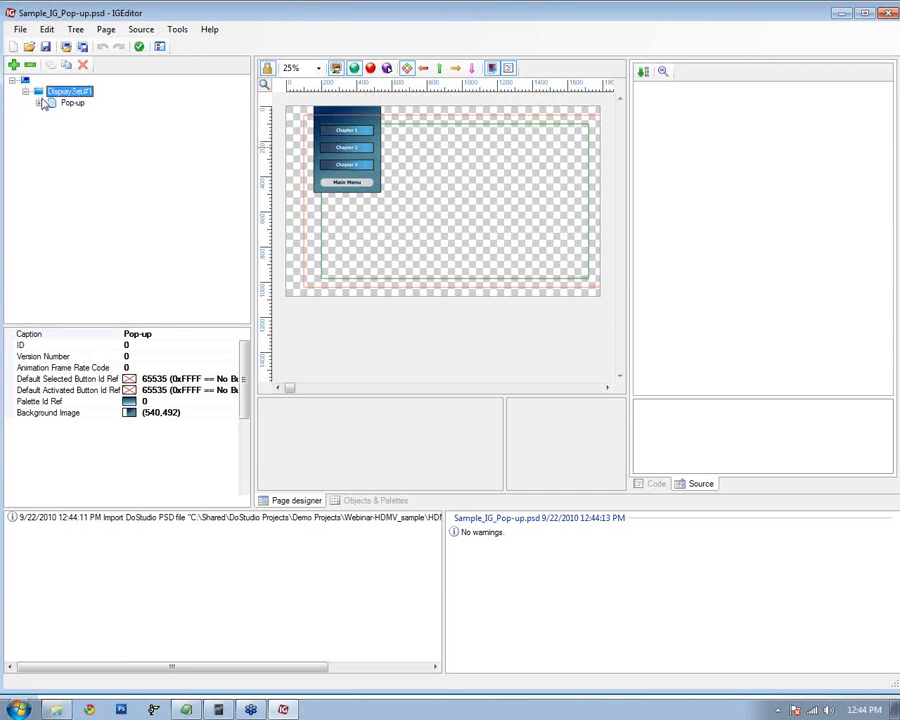
pyautogui.click(215, 447)
pyautogui.click(231, 447)
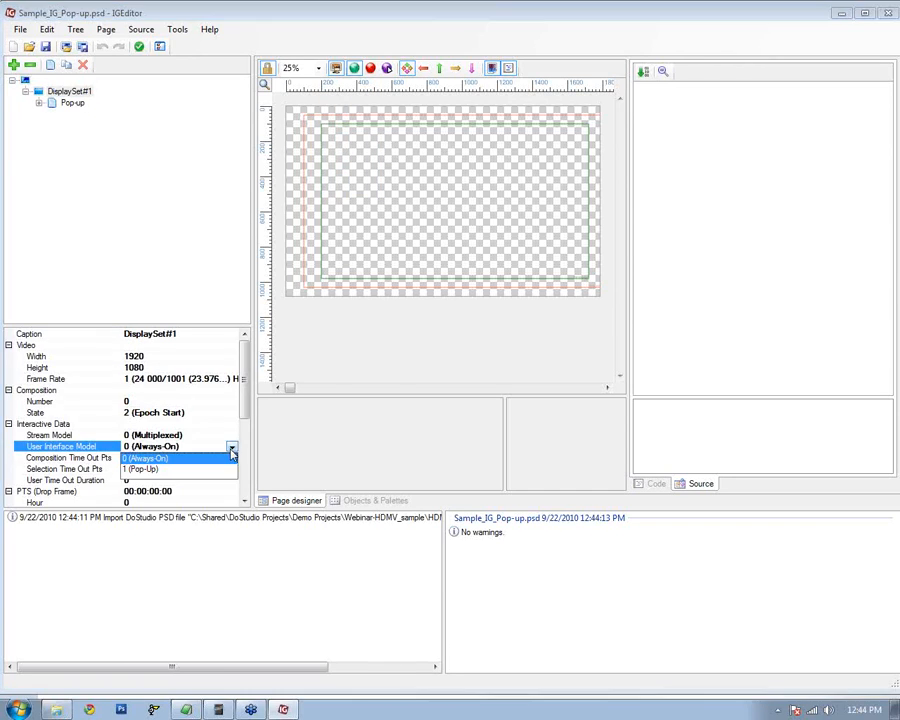
pyautogui.click(147, 470)
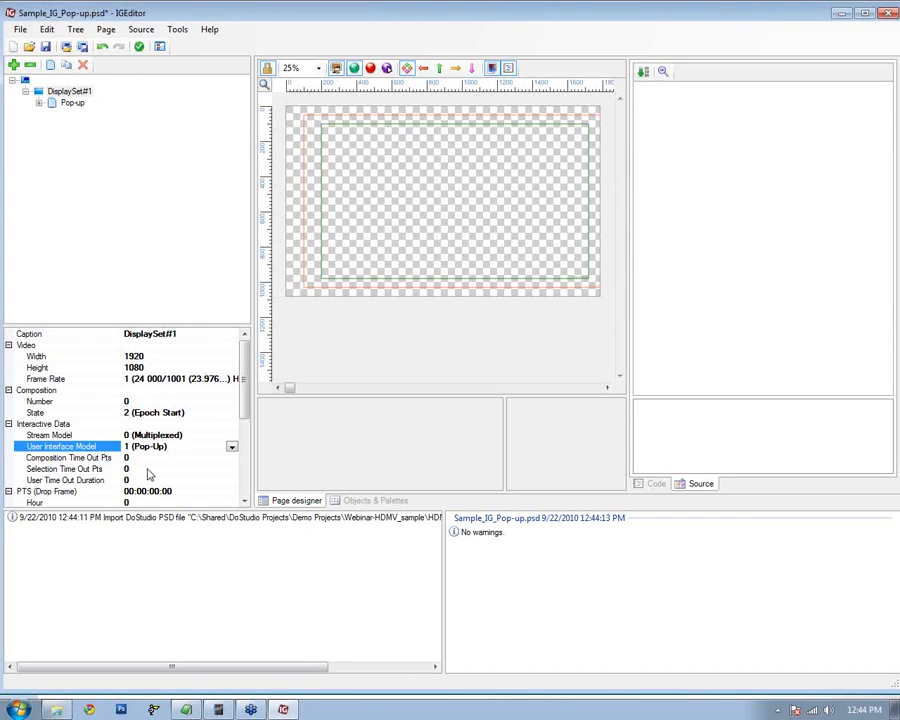
pyautogui.click(226, 379)
pyautogui.click(232, 379)
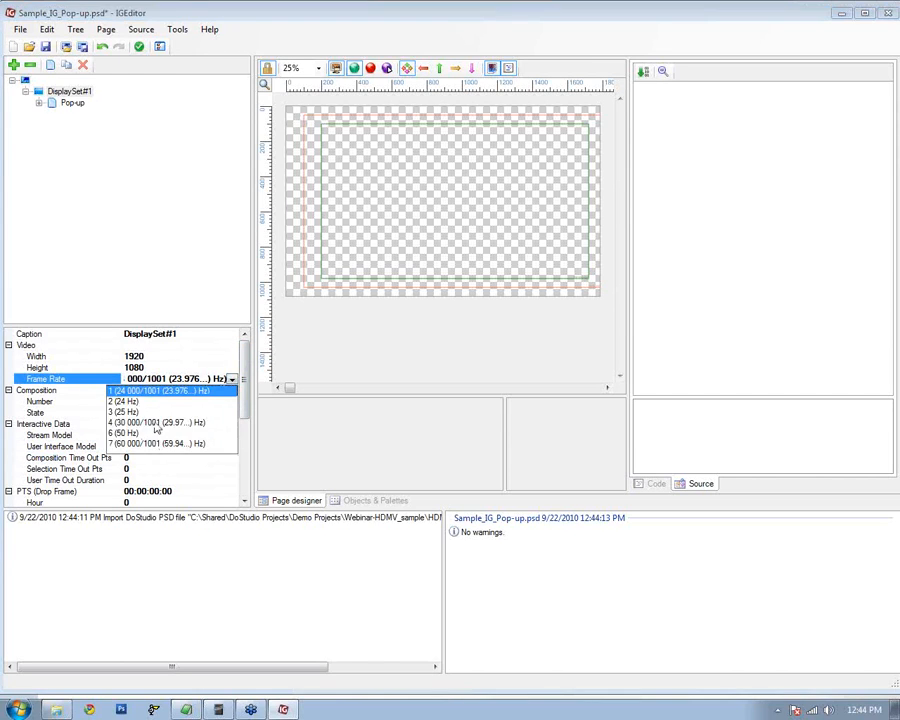
pyautogui.click(183, 423)
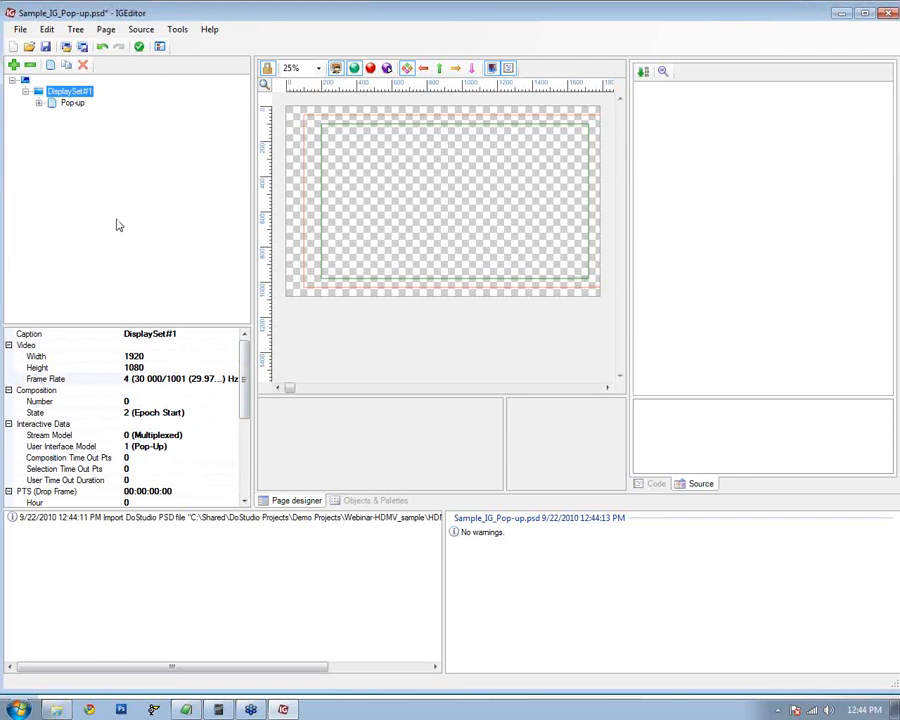
# Set the Pop-up page's default selected button to 0 (Chapter 1:Chapter 1) and show the Chapter 1 button's properties
pyautogui.click(39, 103)
pyautogui.click(72, 91)
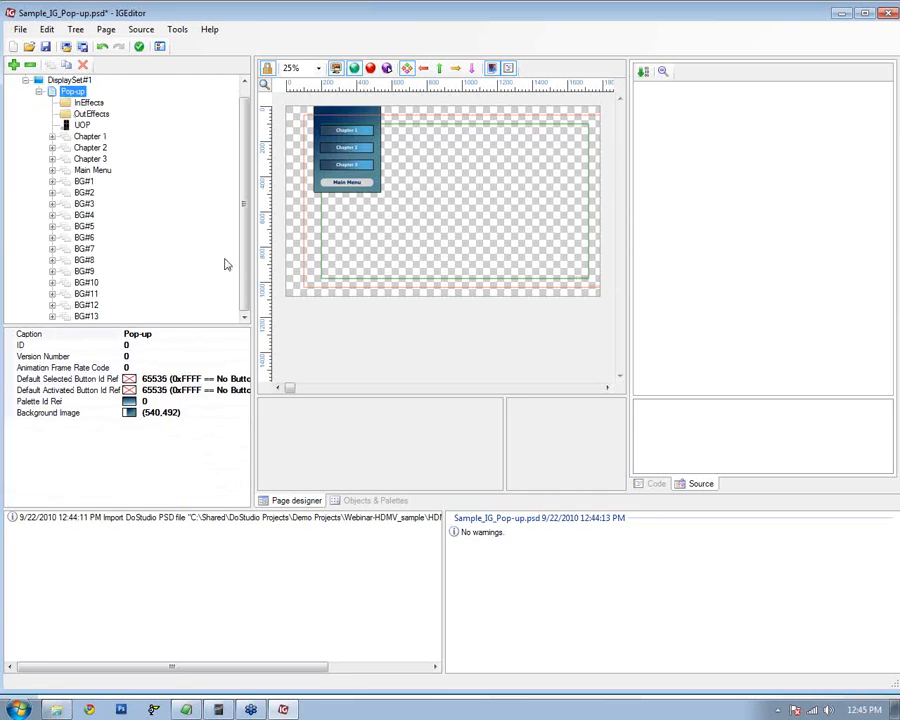
pyautogui.click(232, 379)
pyautogui.click(243, 379)
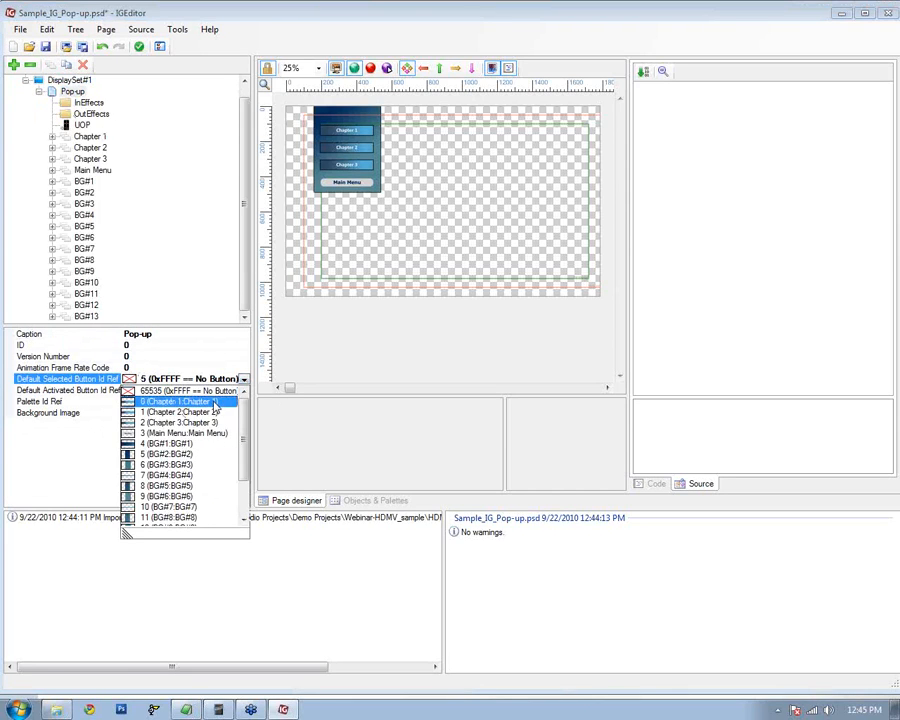
pyautogui.click(214, 402)
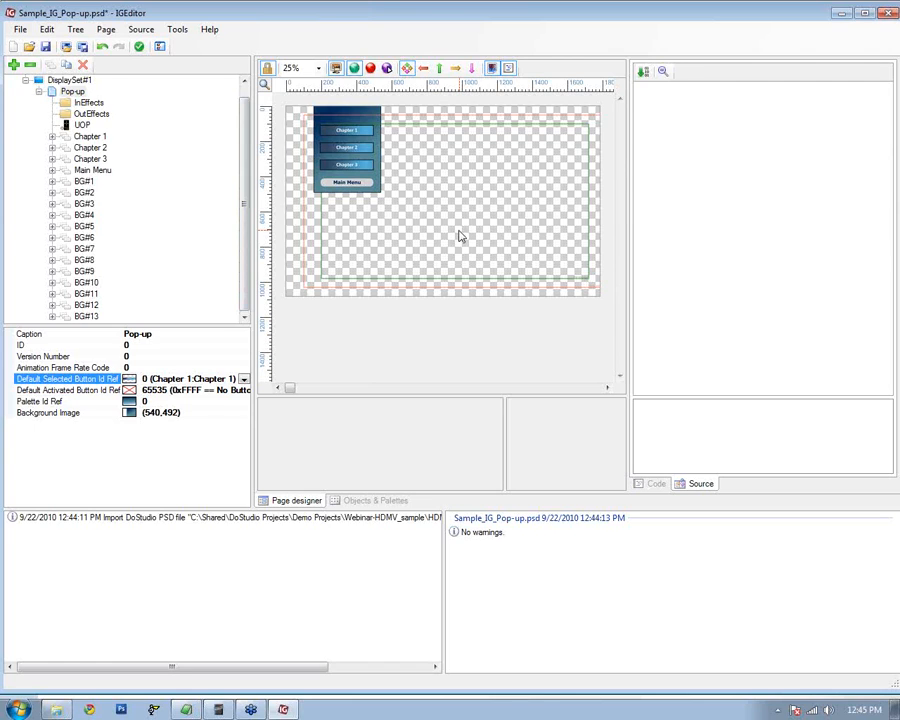
pyautogui.click(52, 136)
pyautogui.click(103, 147)
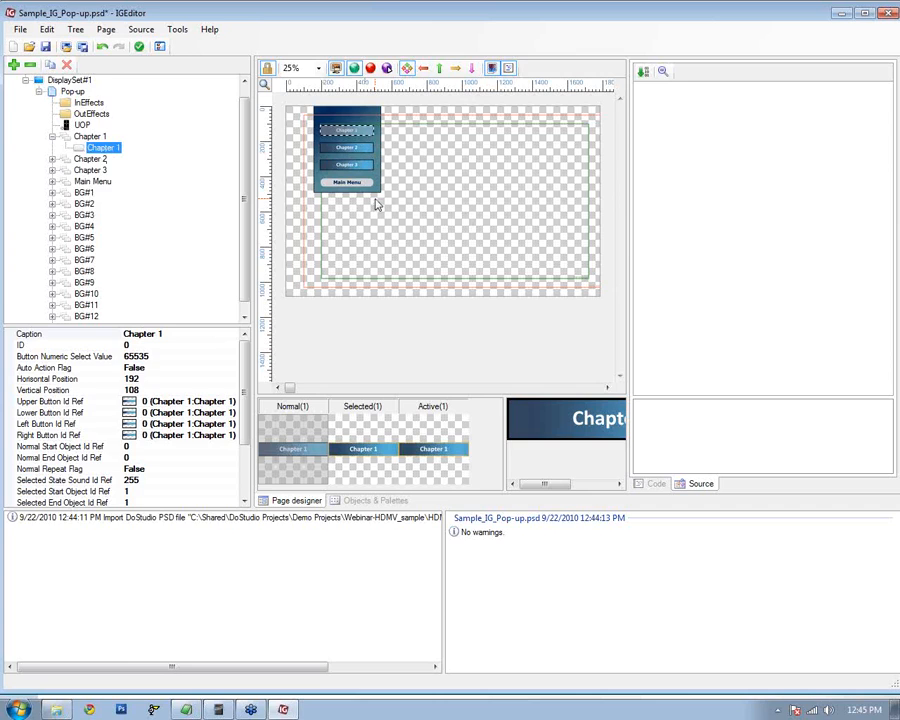
# Save the project as pop-up in the HDMV_IG_Sample.IG folder
pyautogui.click(46, 47)
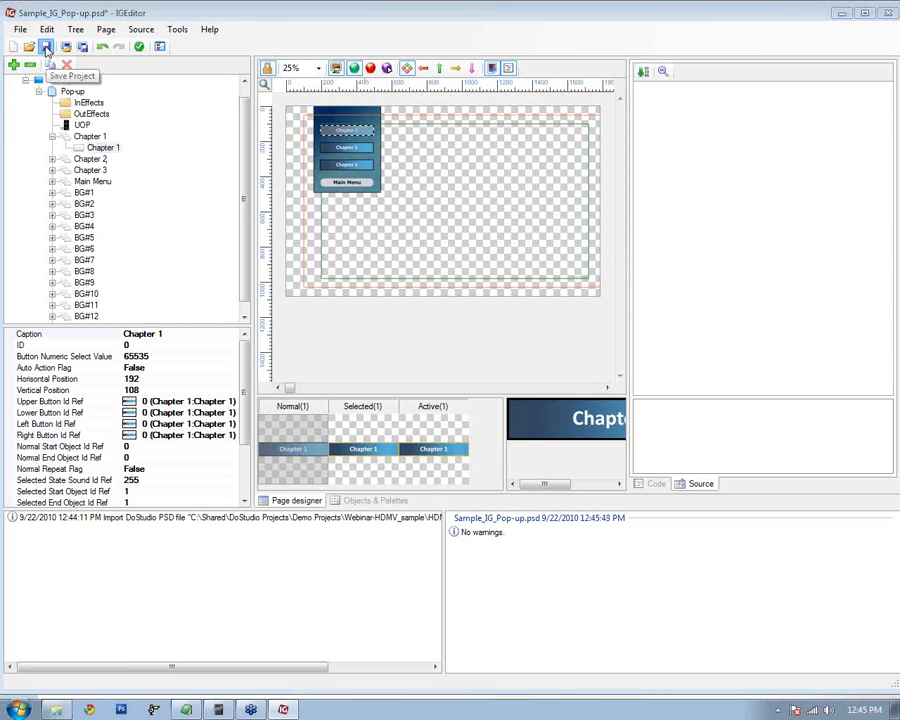
pyautogui.click(156, 55)
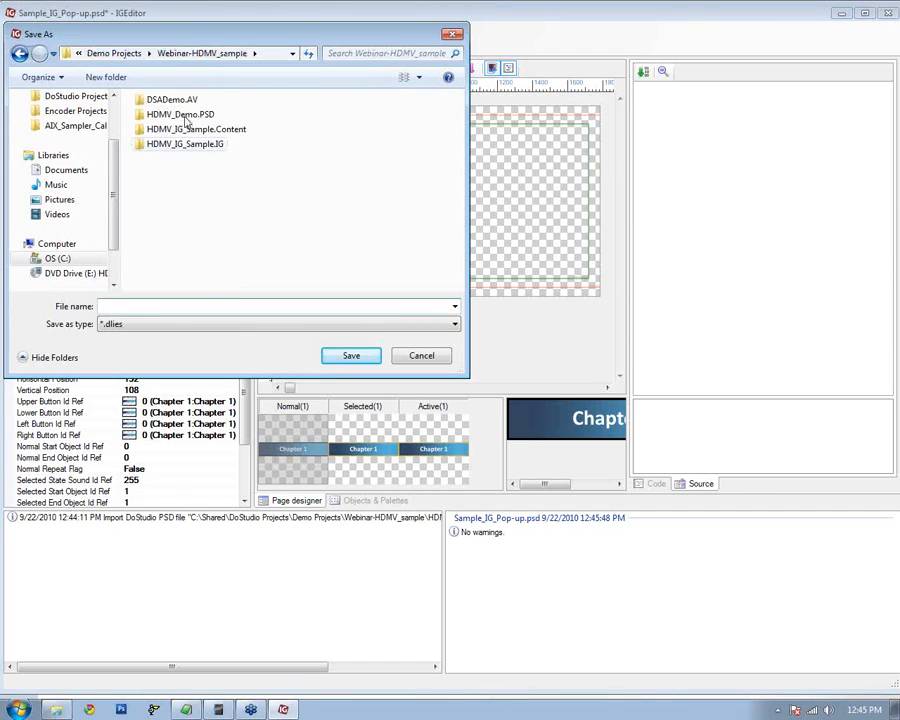
pyautogui.doubleClick(182, 145)
pyautogui.click(213, 306)
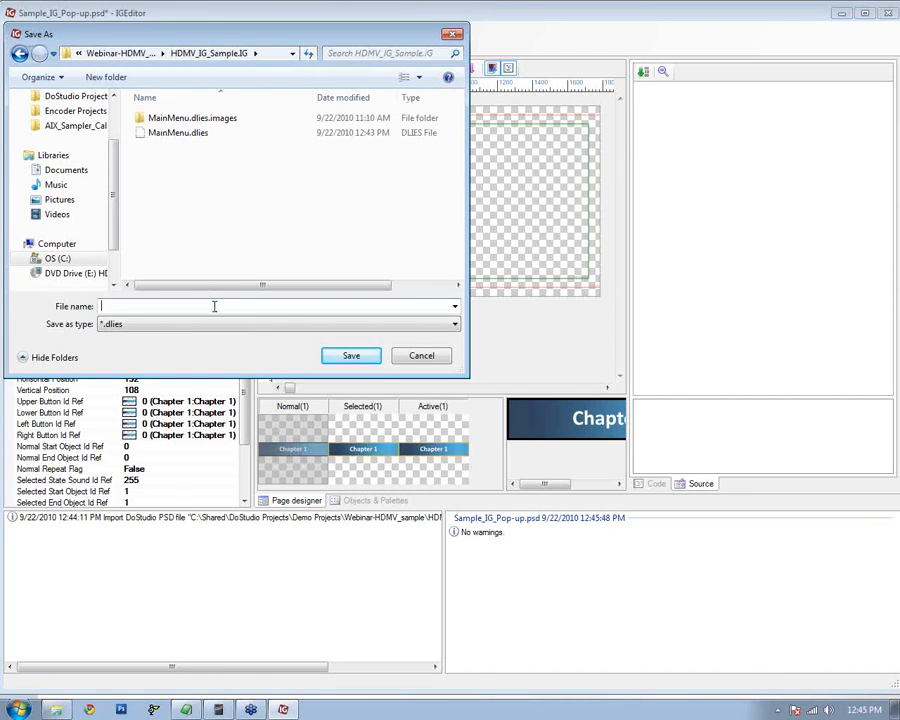
pyautogui.write('pop-up')
pyautogui.press('Return')
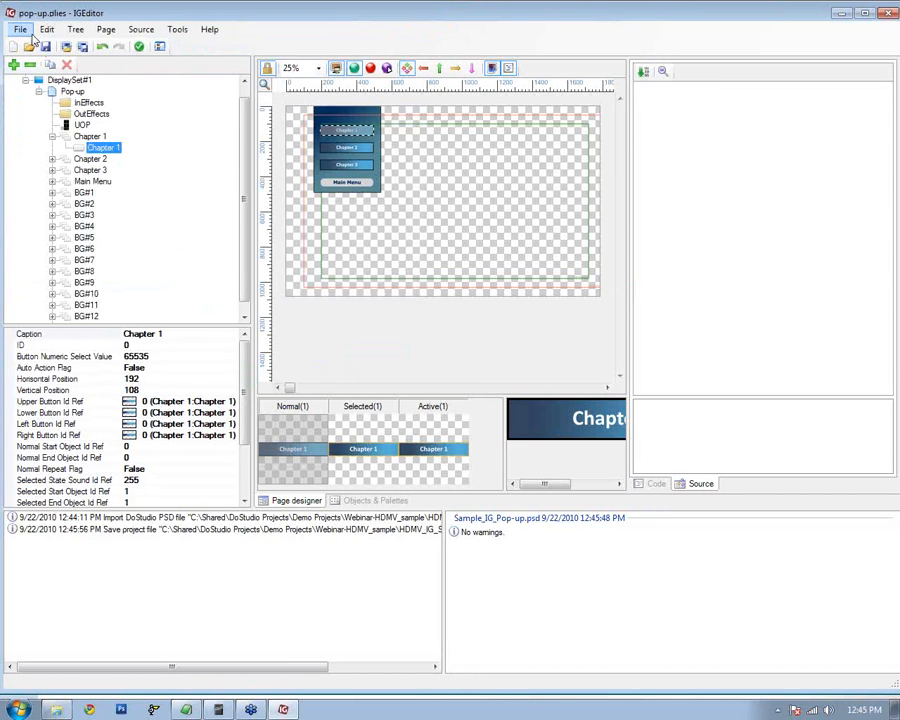
# Export the pop-up menu as a PES file named pop-up in the HDMV_IG_Sample.IG folder
pyautogui.click(24, 31)
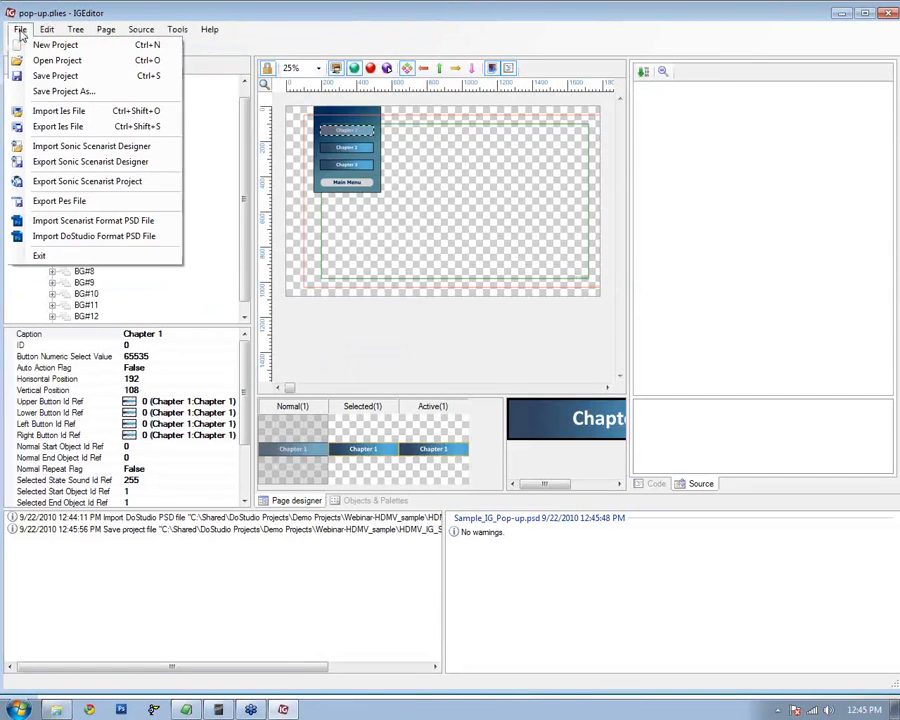
pyautogui.click(76, 203)
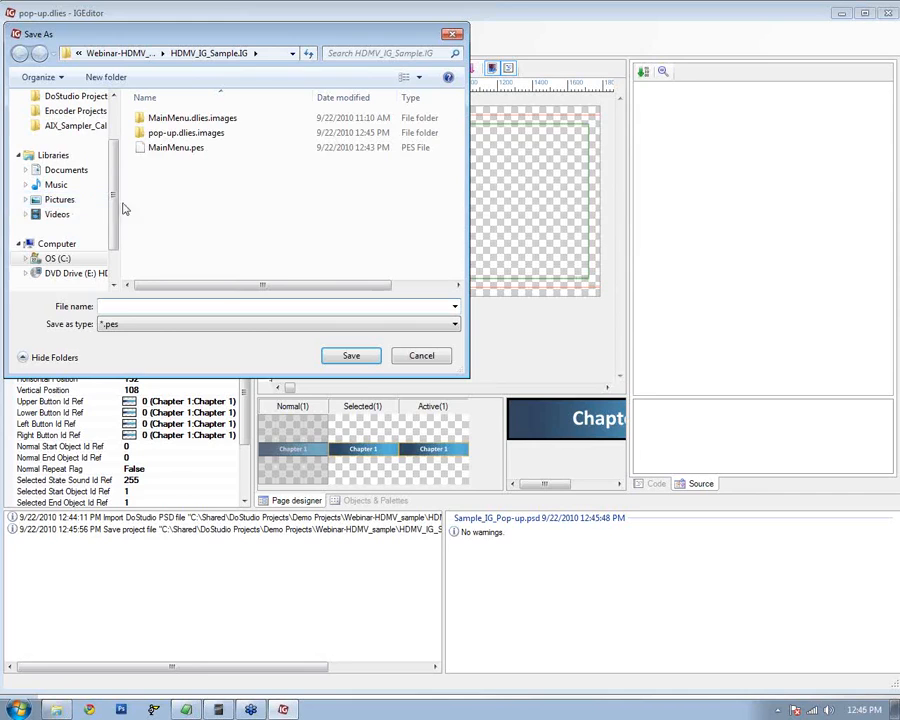
pyautogui.write('up')
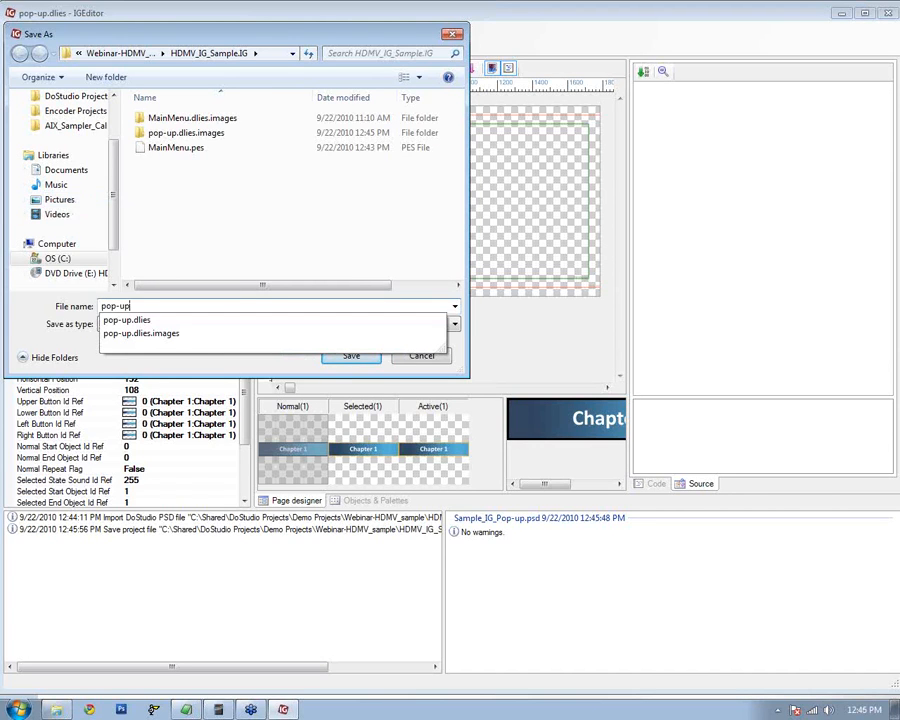
pyautogui.press('Return')
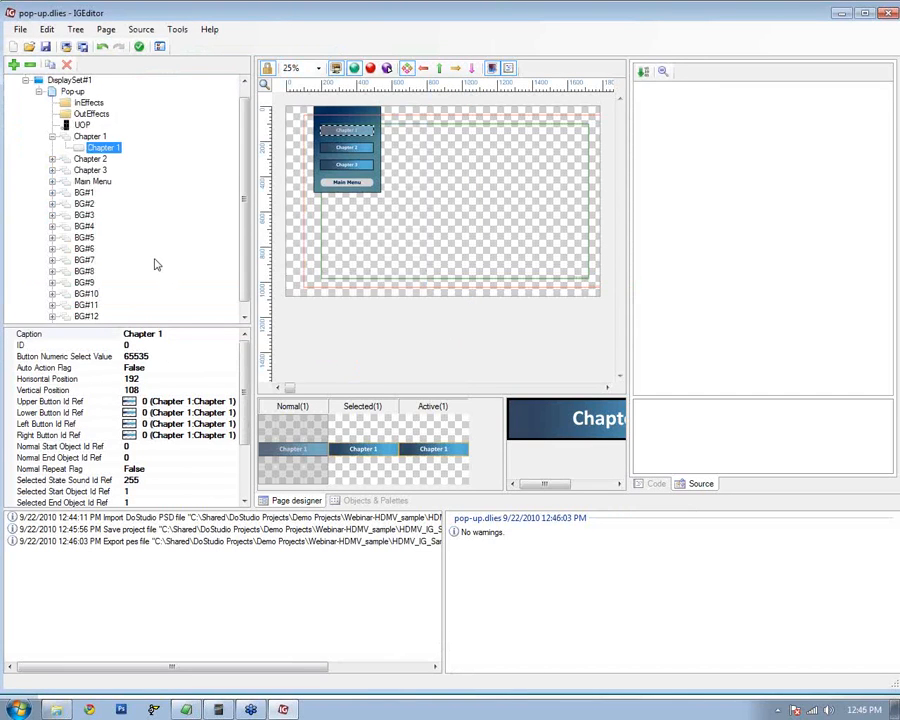
# Switch to DoStudio and assign pop-up.pes from the HDMV_IG_Sample.IG folder as the PES file of Menu1 under Pop-Up Menu
pyautogui.click(218, 709)
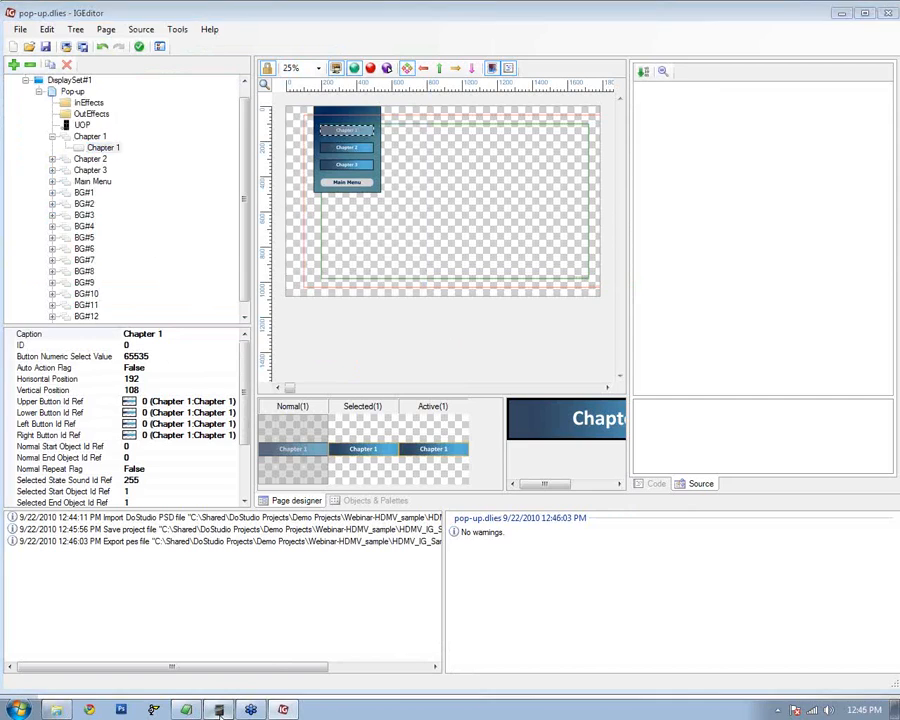
pyautogui.click(52, 233)
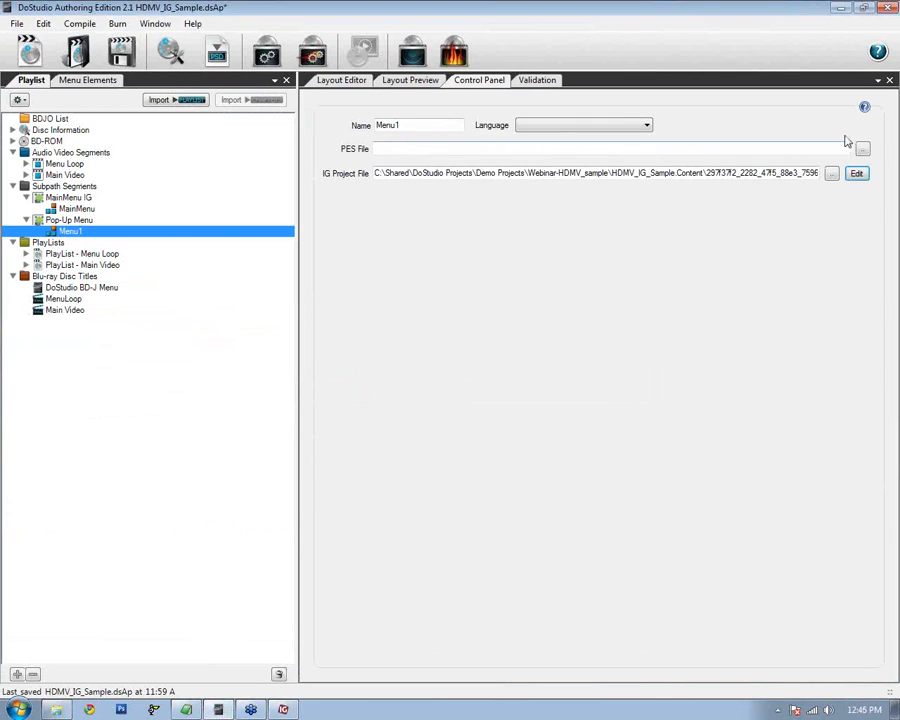
pyautogui.click(862, 148)
pyautogui.doubleClick(326, 146)
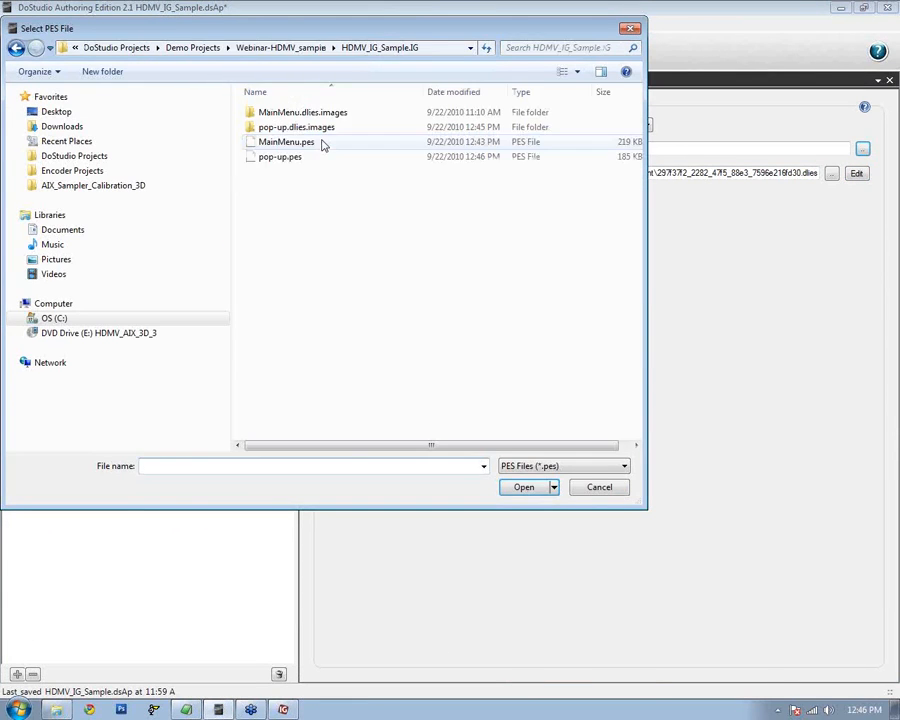
pyautogui.click(280, 157)
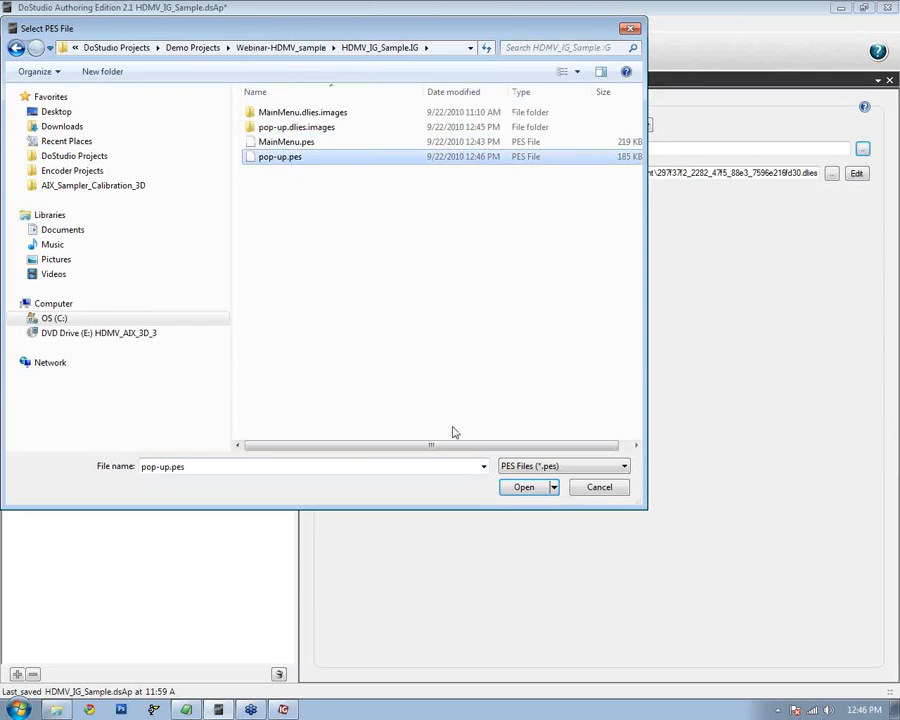
pyautogui.click(521, 487)
# Set the language of Menu1 to English and rename the menu as pop-up
pyautogui.click(558, 126)
pyautogui.press('e')
pyautogui.scroll(-3, 603, 280)
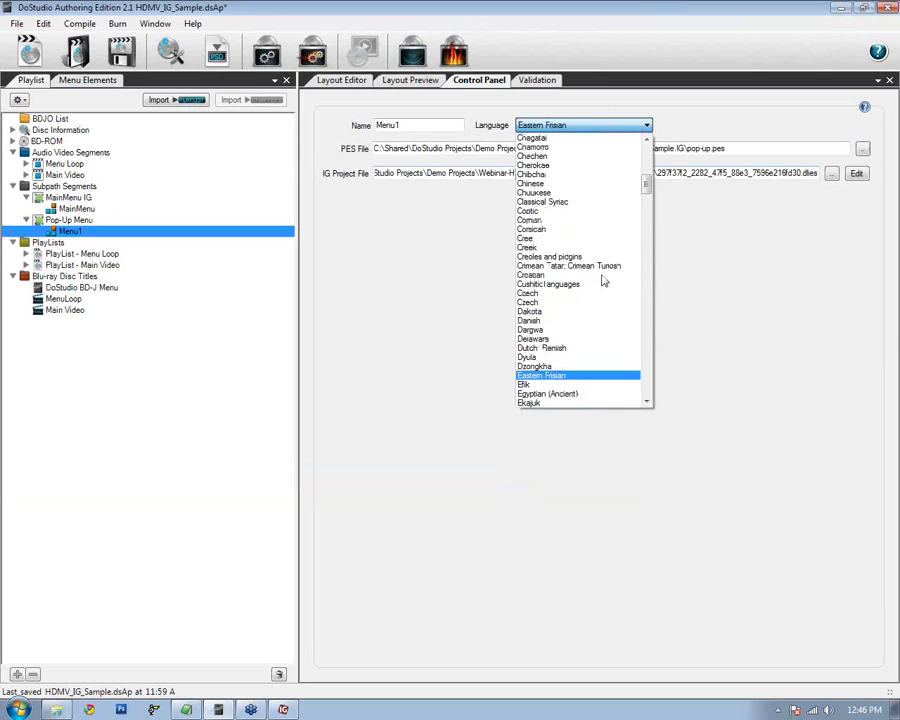
pyautogui.click(565, 368)
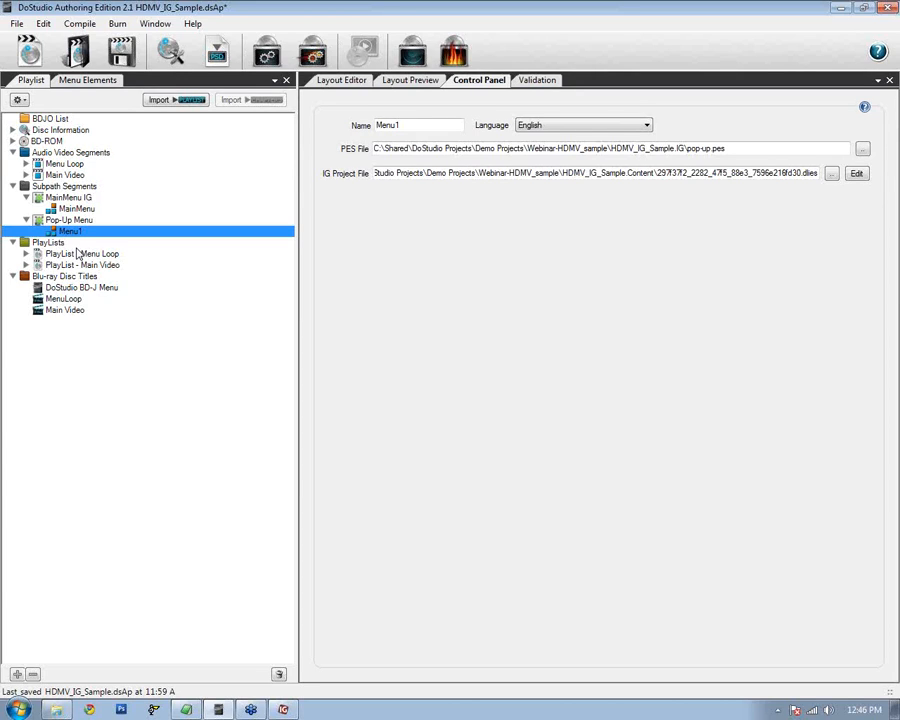
pyautogui.click(411, 125)
pyautogui.moveTo(411, 125); pyautogui.dragTo(334, 131)
pyautogui.write('pop-up')
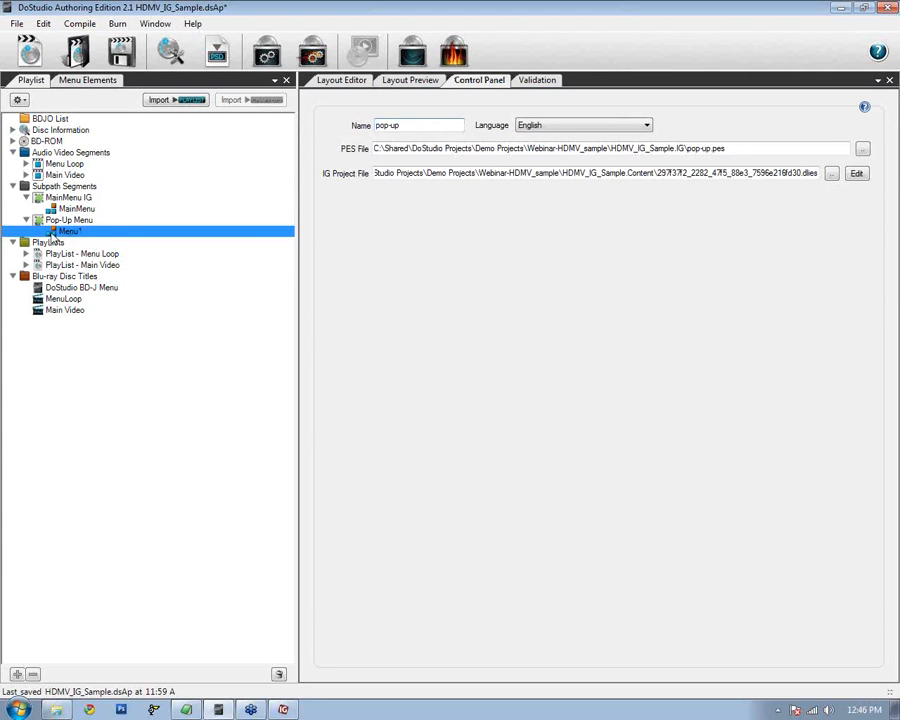
# Add the Pop-Up Menu as a subpath segment of PlayList - Main Video and save the project
pyautogui.click(39, 266)
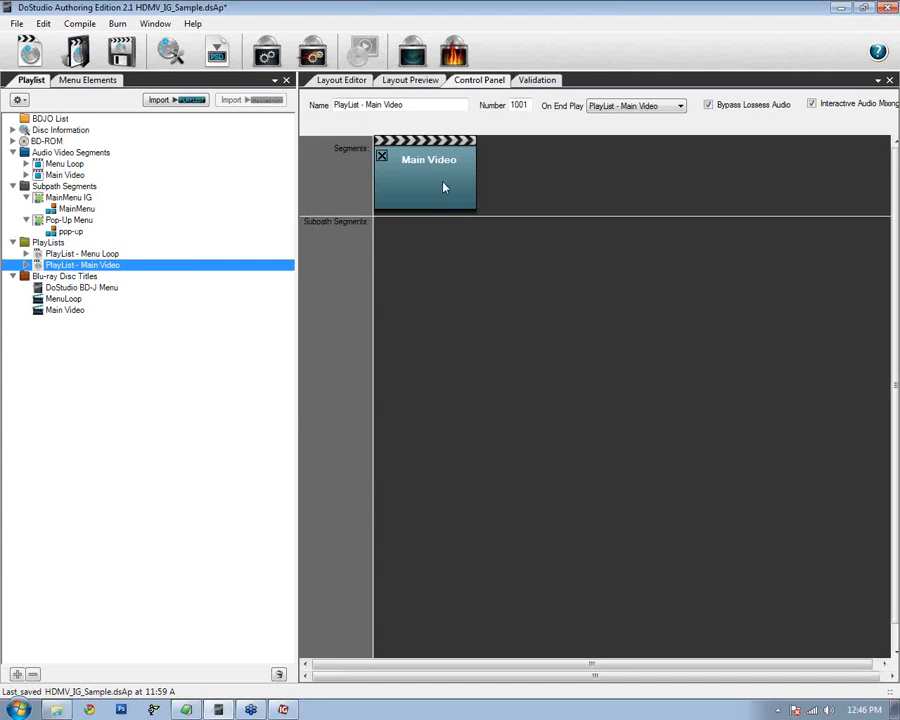
pyautogui.moveTo(62, 220); pyautogui.dragTo(408, 247)
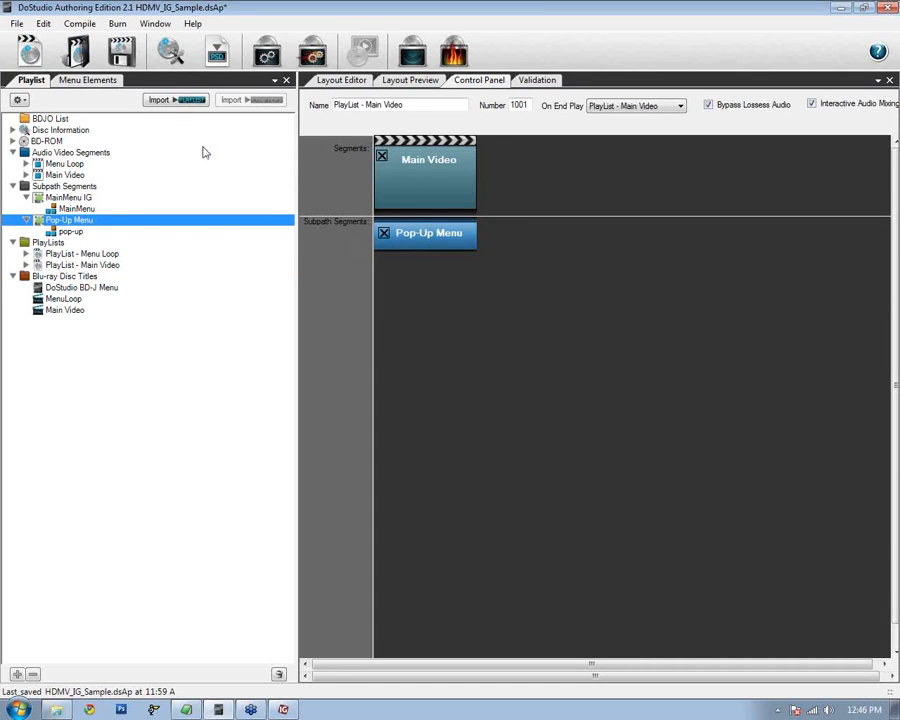
pyautogui.click(120, 50)
# Review PlayList - Main Video and the Main Video title's settings, and examine the commands of Movie Object #1
pyautogui.click(37, 265)
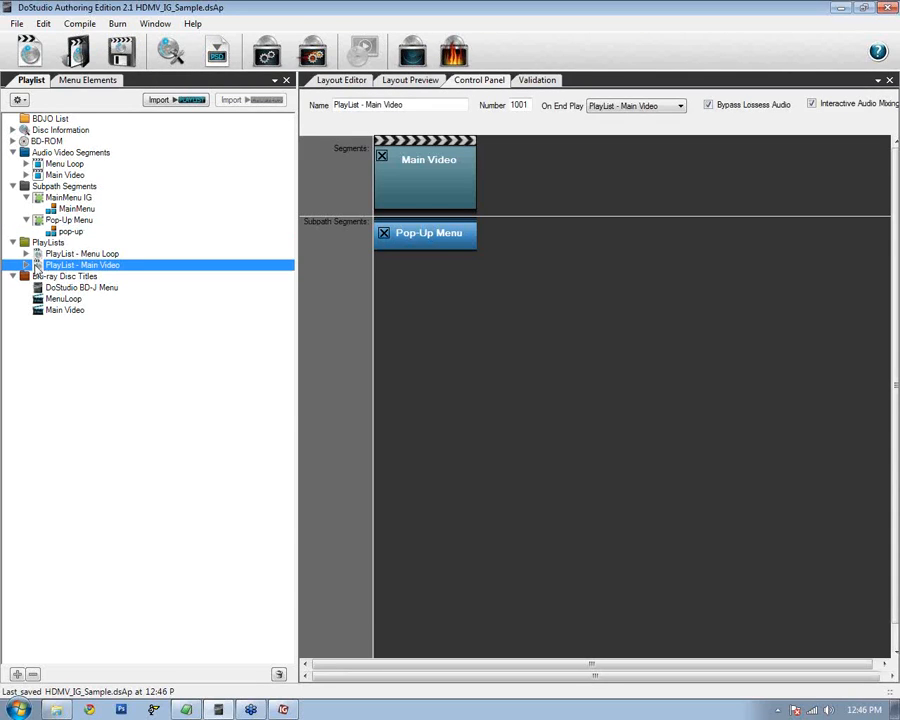
pyautogui.click(42, 312)
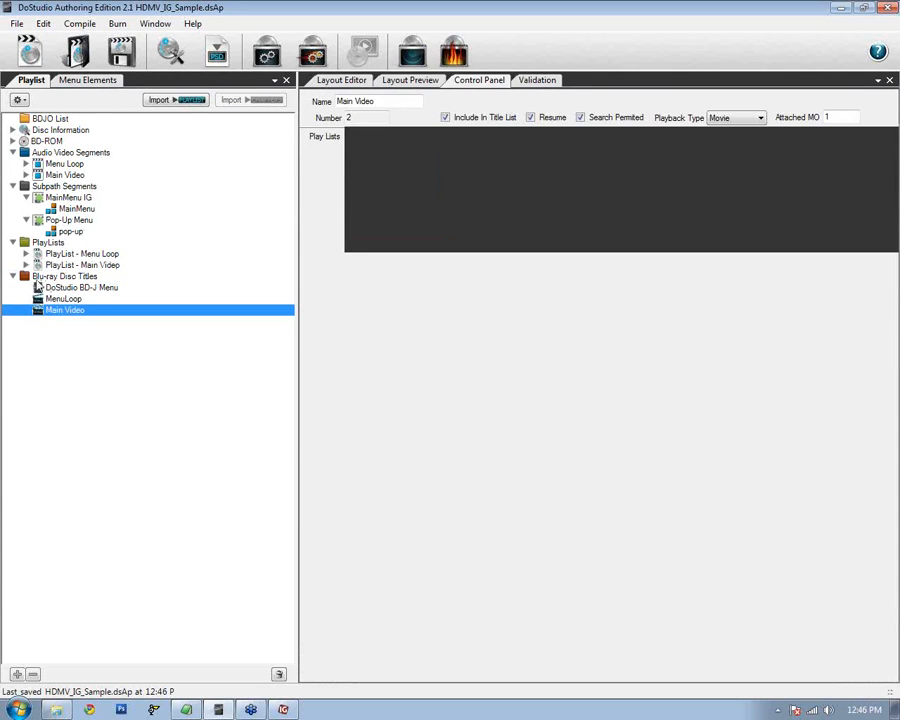
pyautogui.click(40, 280)
pyautogui.click(396, 162)
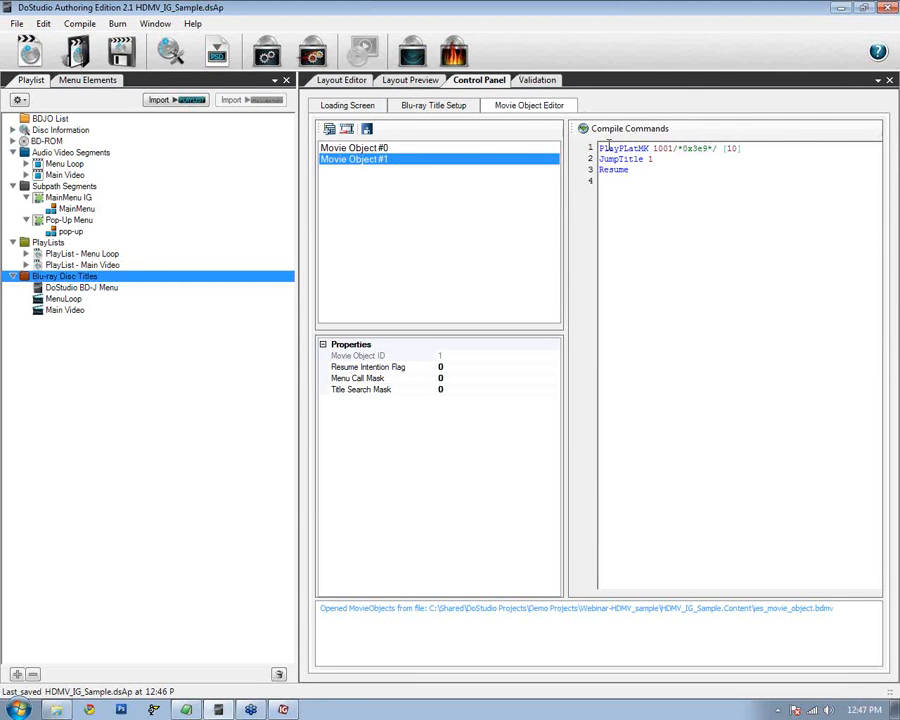
# Return to the Main Video title, highlight its title number, and save the project
pyautogui.click(40, 311)
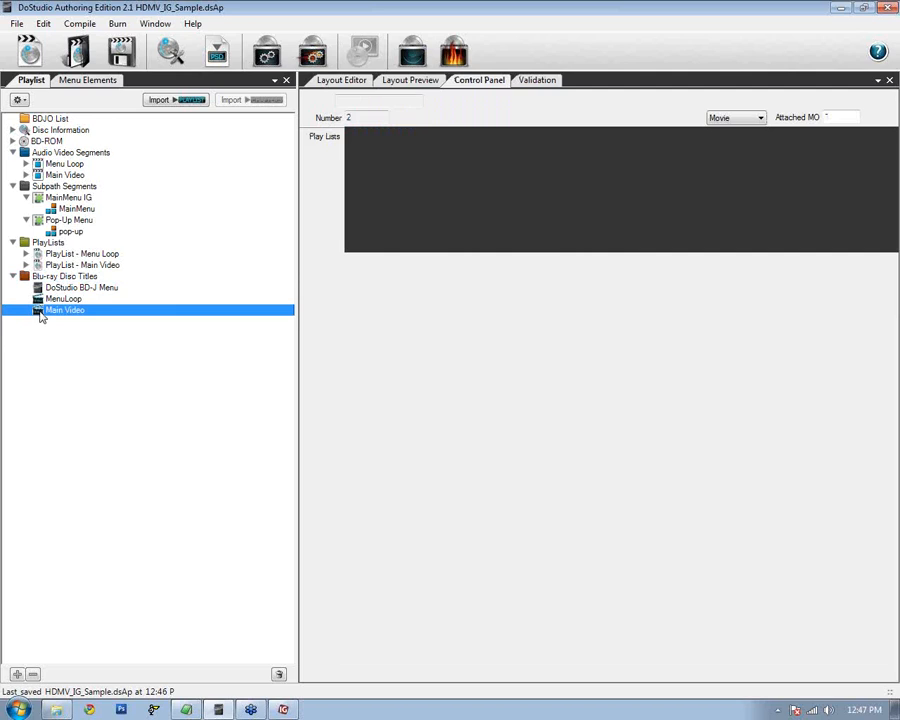
pyautogui.doubleClick(347, 119)
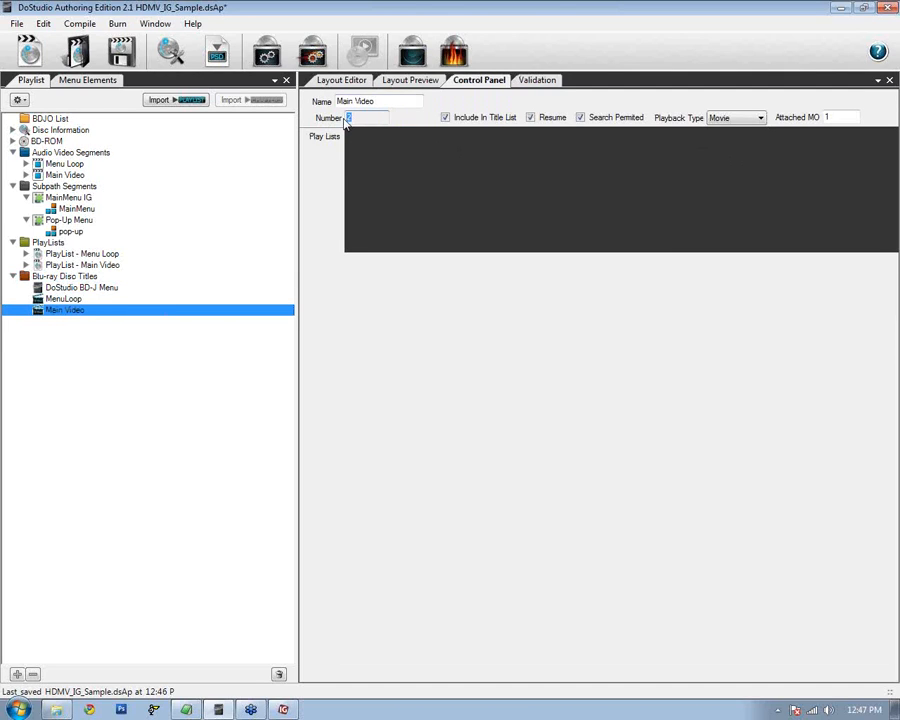
pyautogui.click(120, 50)
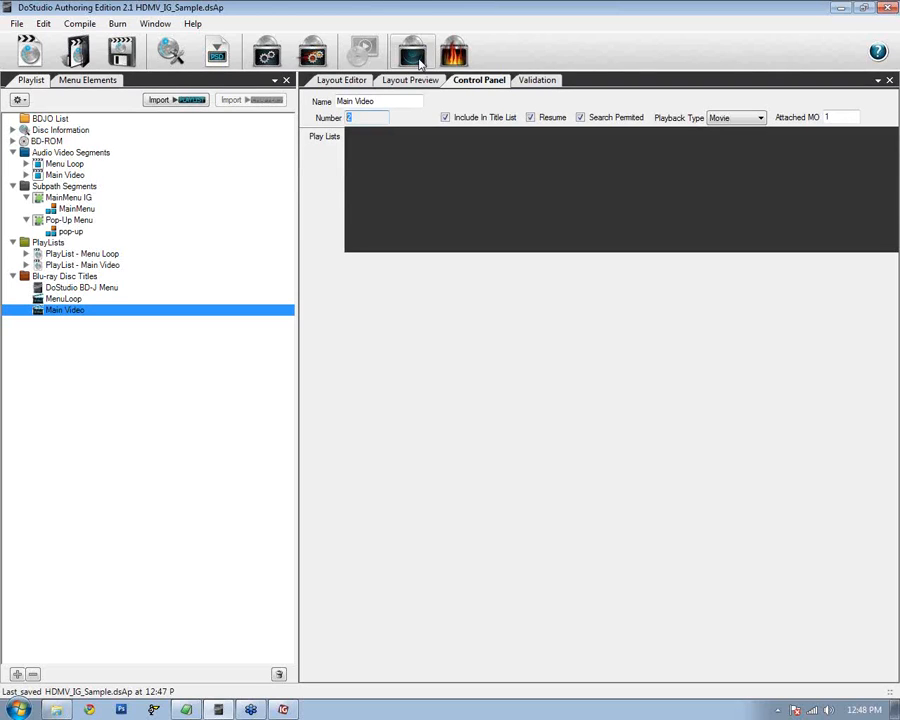
pyautogui.click(889, 275)
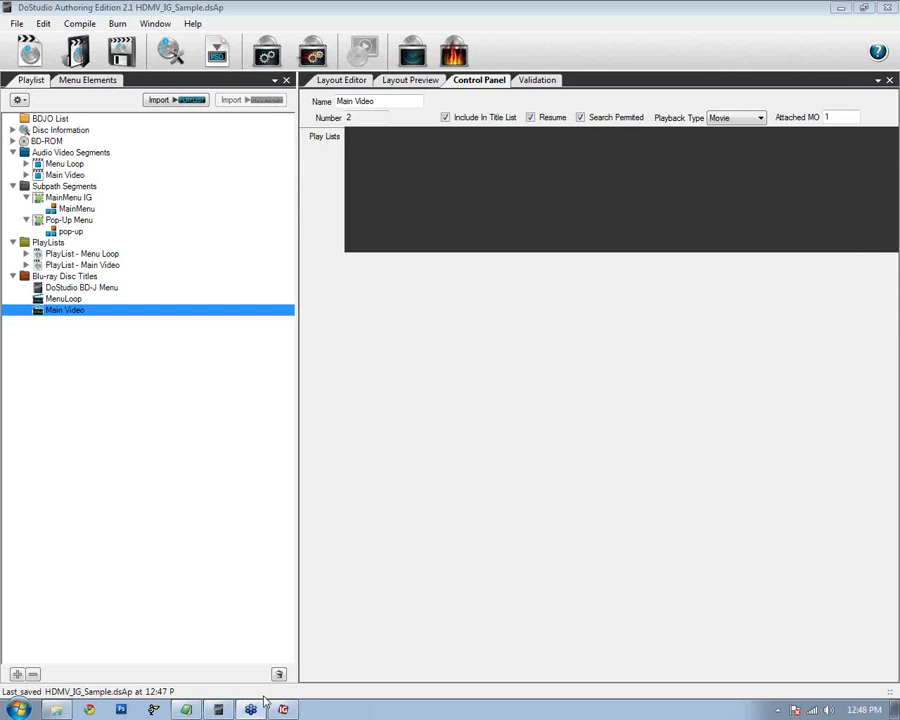
pyautogui.moveTo(253, 709)
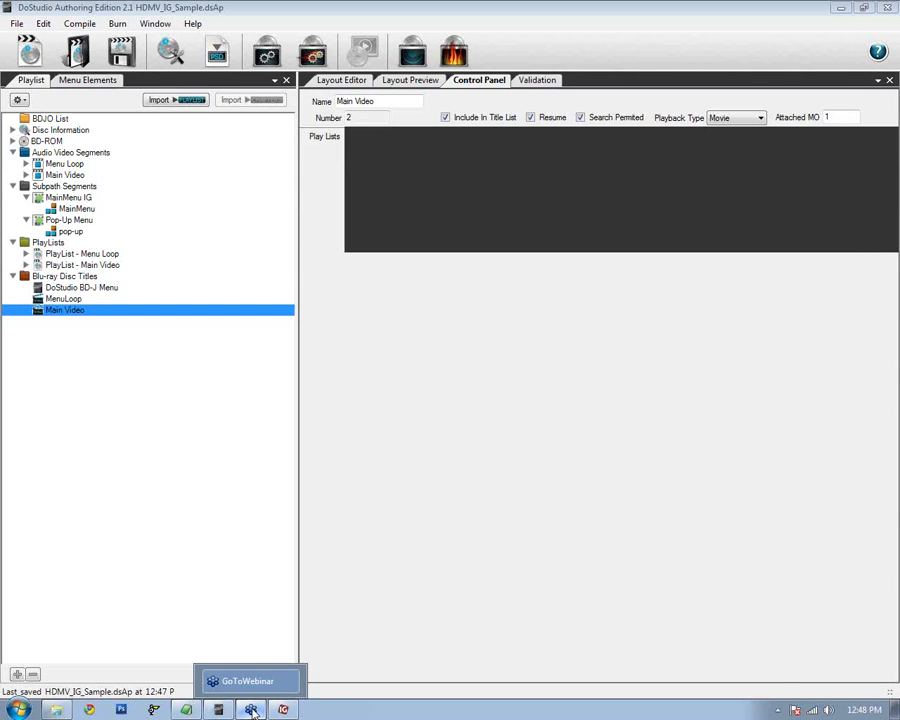